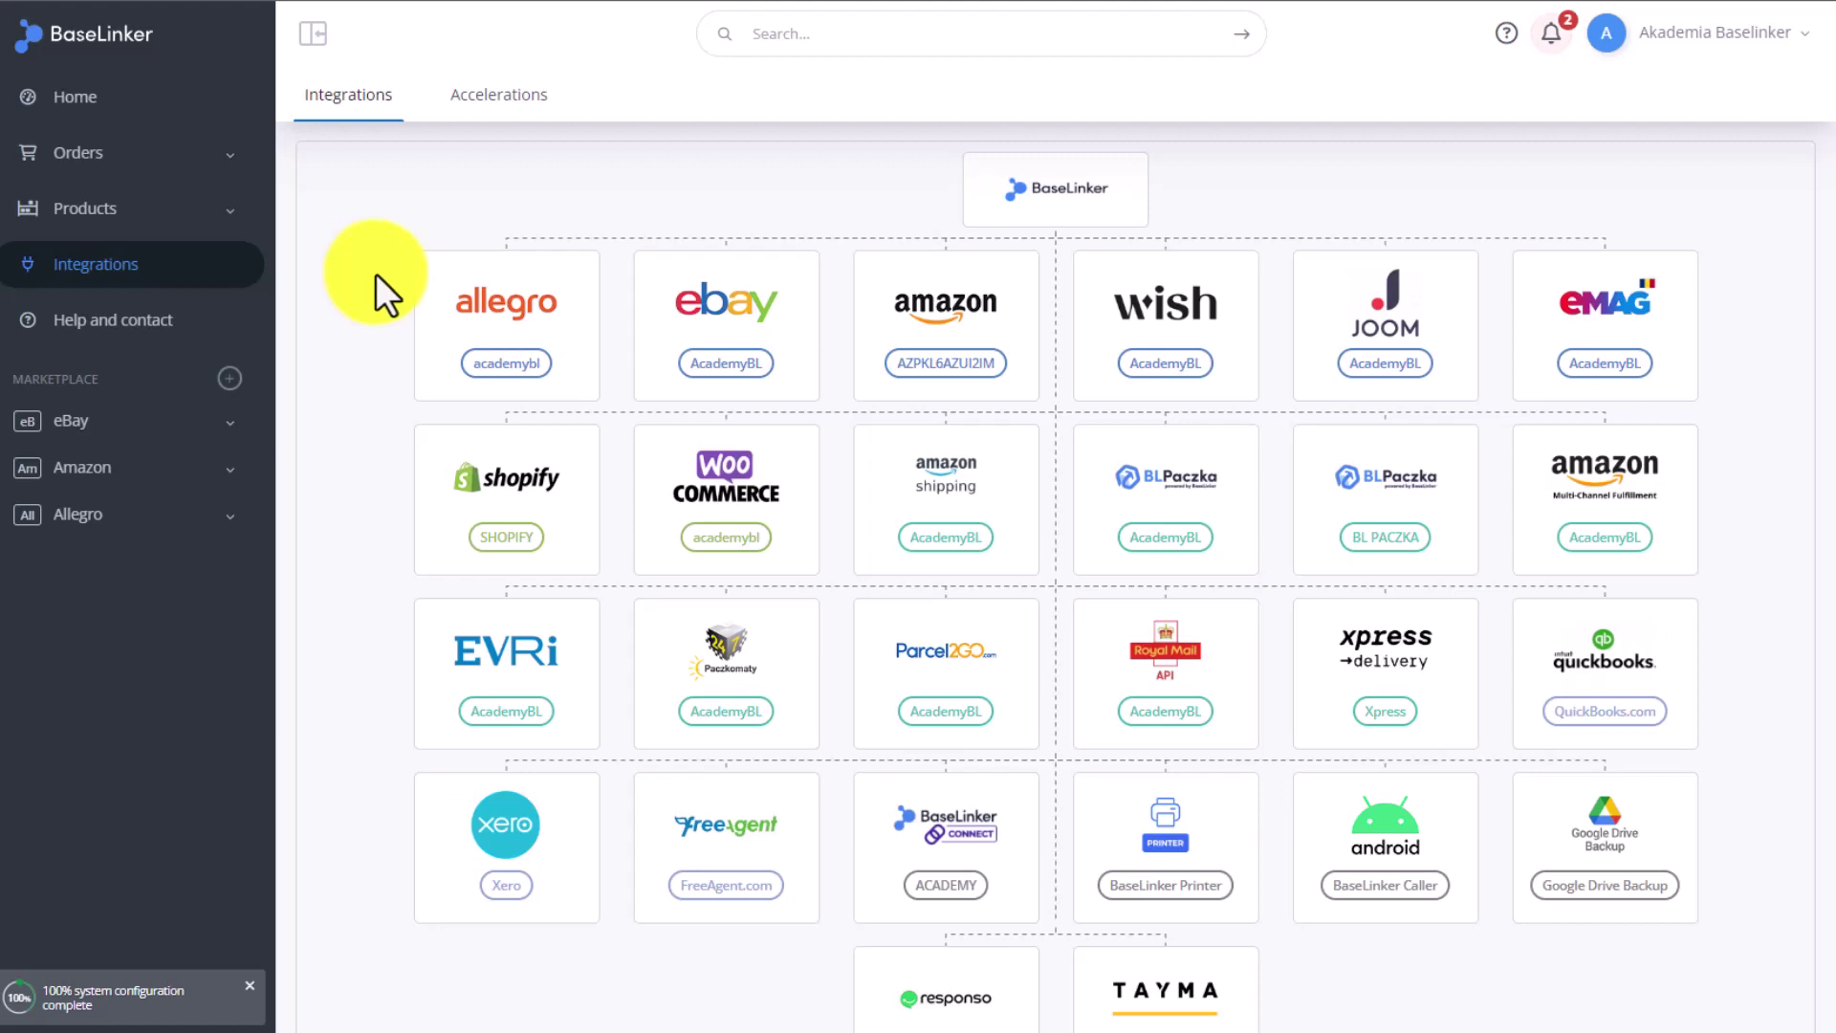
# On Amazon Listing, filter to Default (Inventory) storage and MAIN CATEGORY, then tick Apple Iphone 14.
pyautogui.click(227, 468)
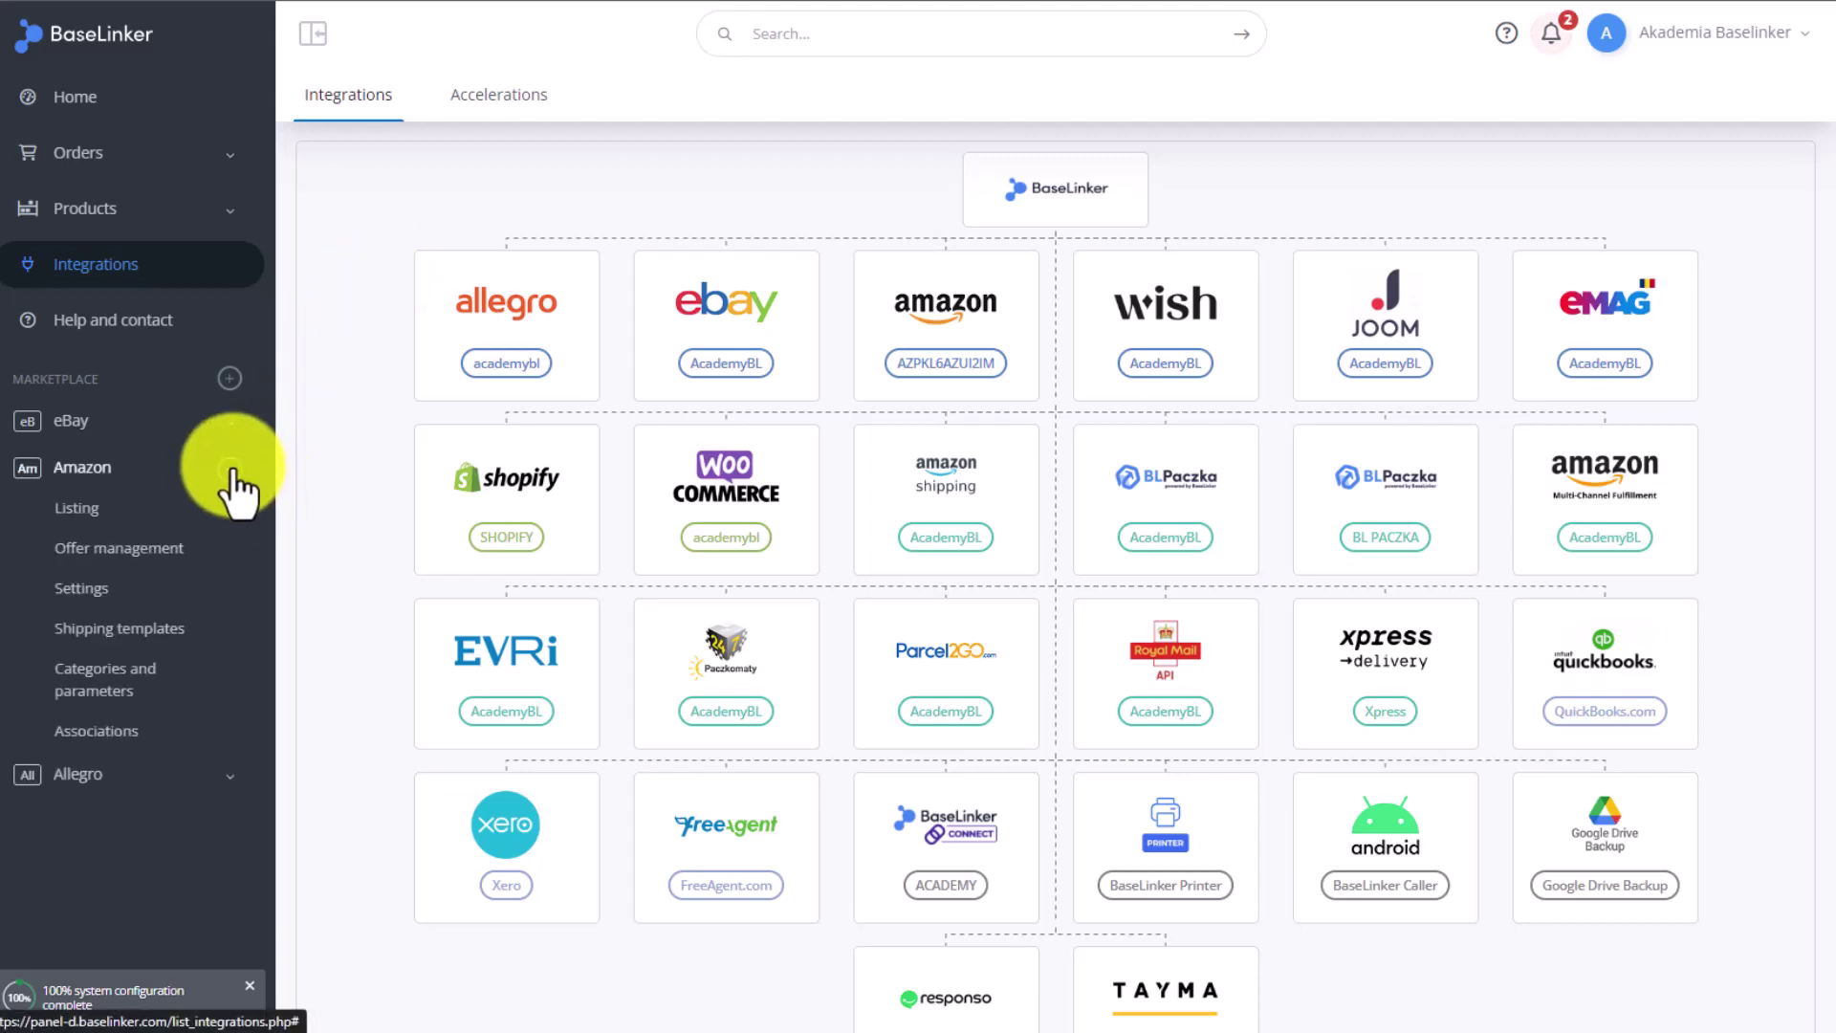
pyautogui.click(134, 509)
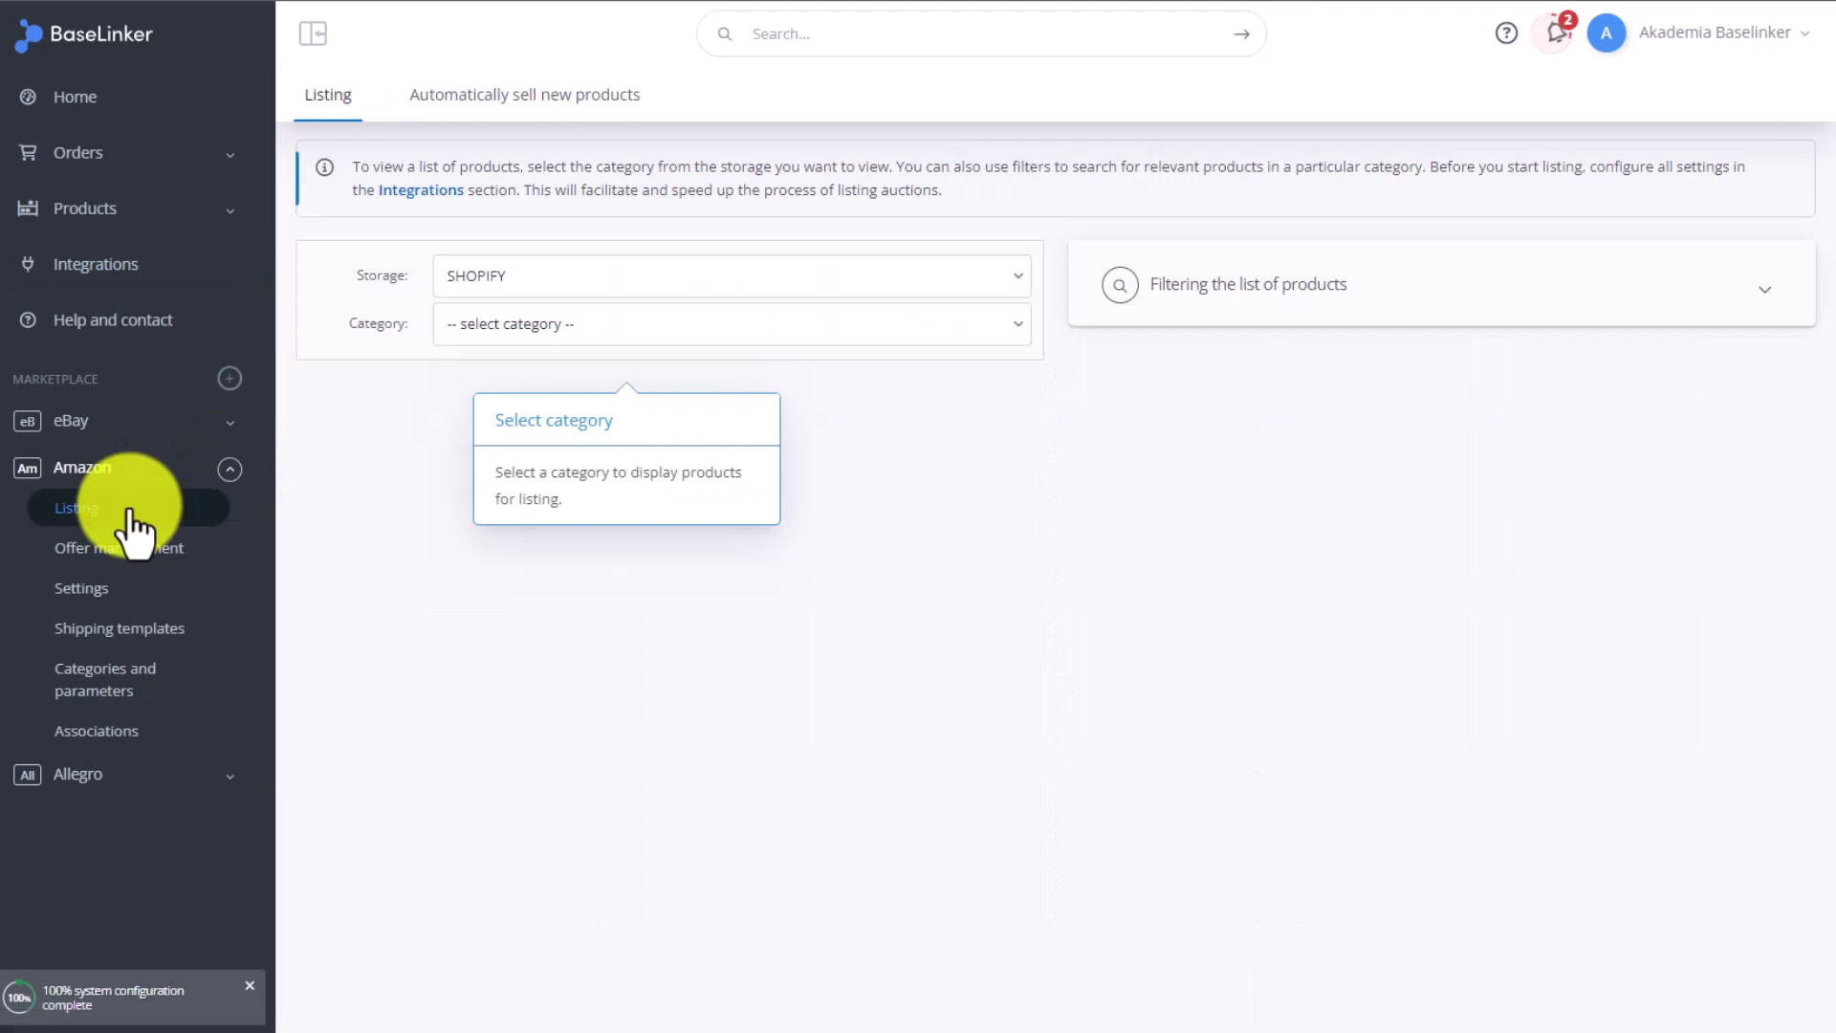
pyautogui.click(677, 275)
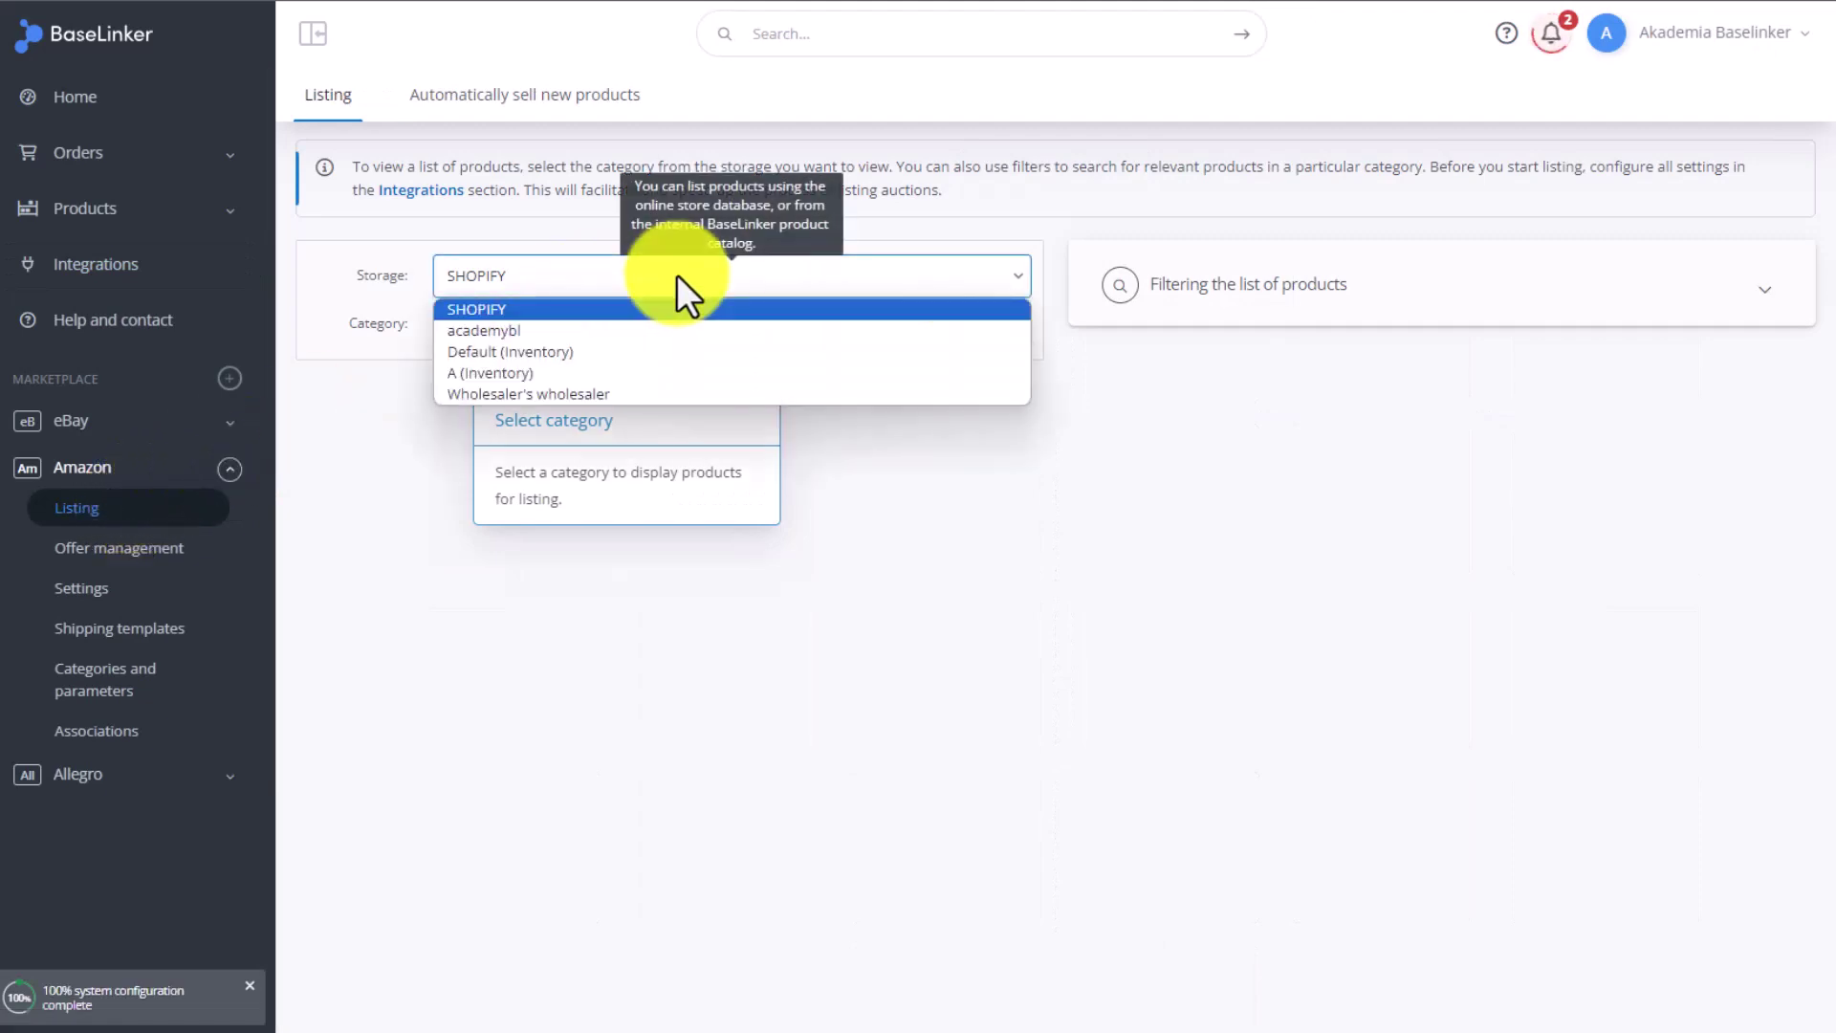
pyautogui.click(582, 353)
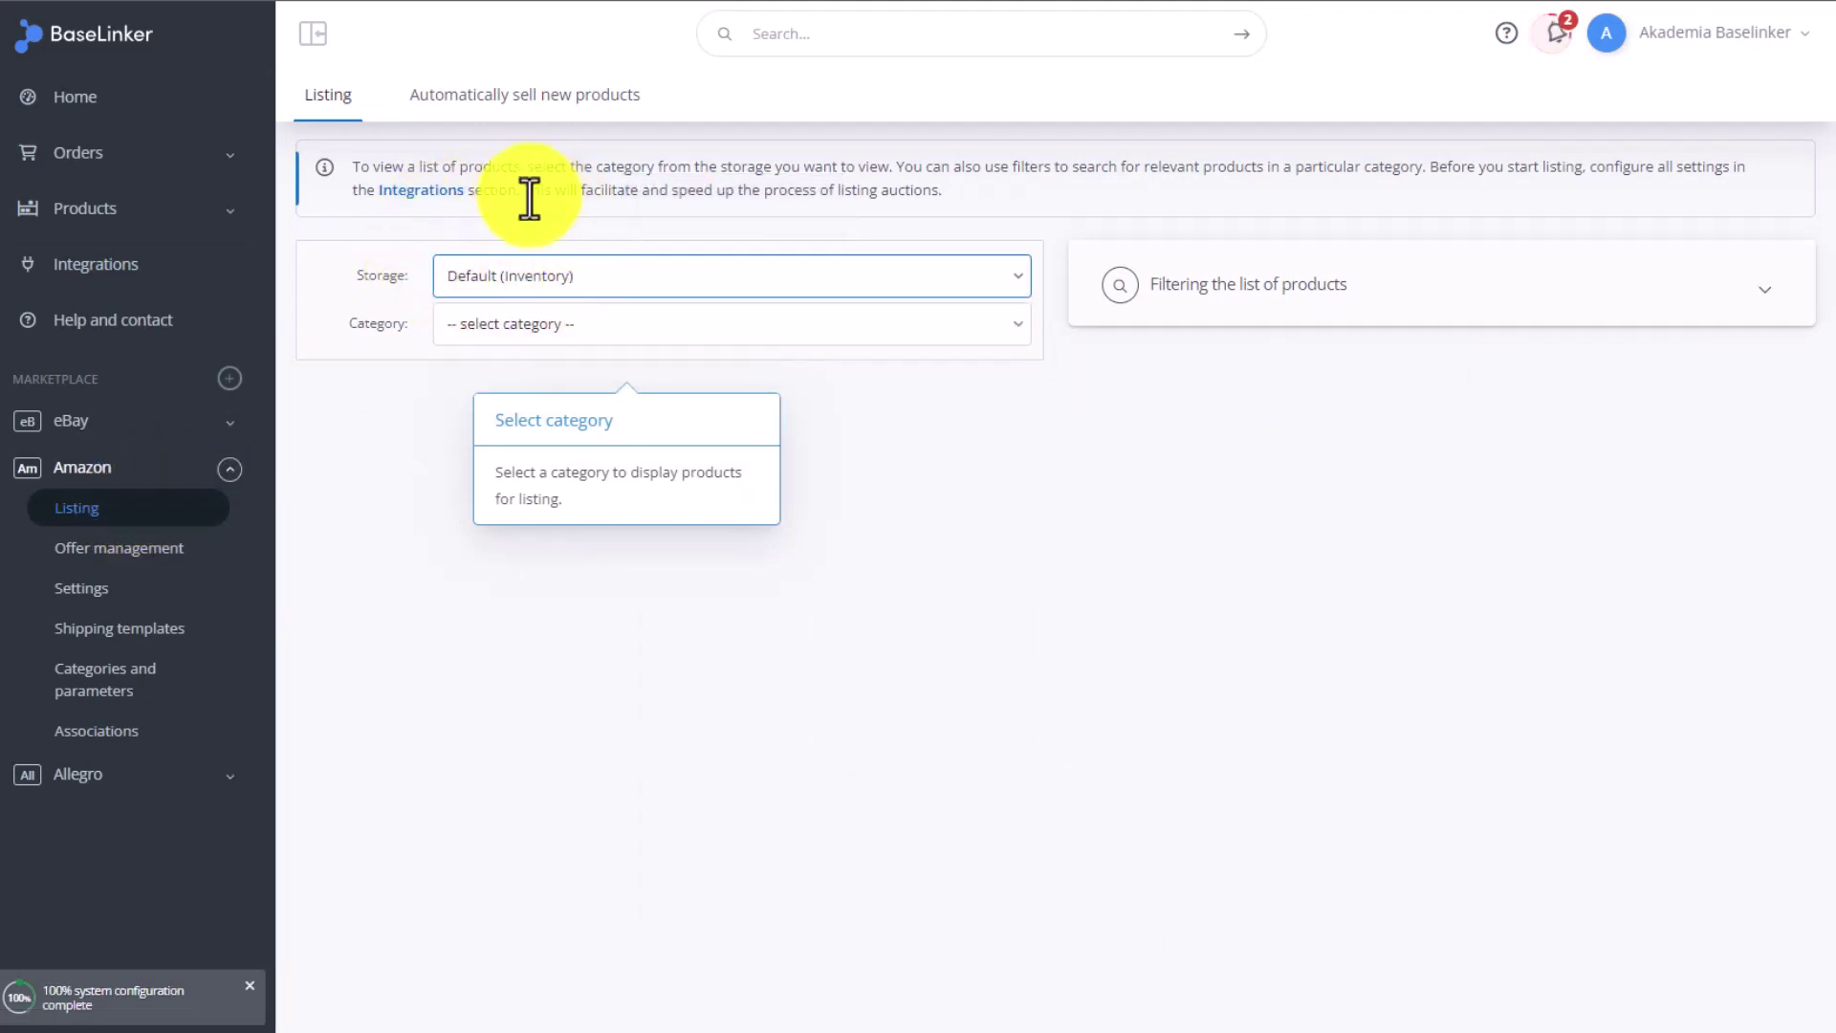
pyautogui.click(633, 325)
pyautogui.click(537, 399)
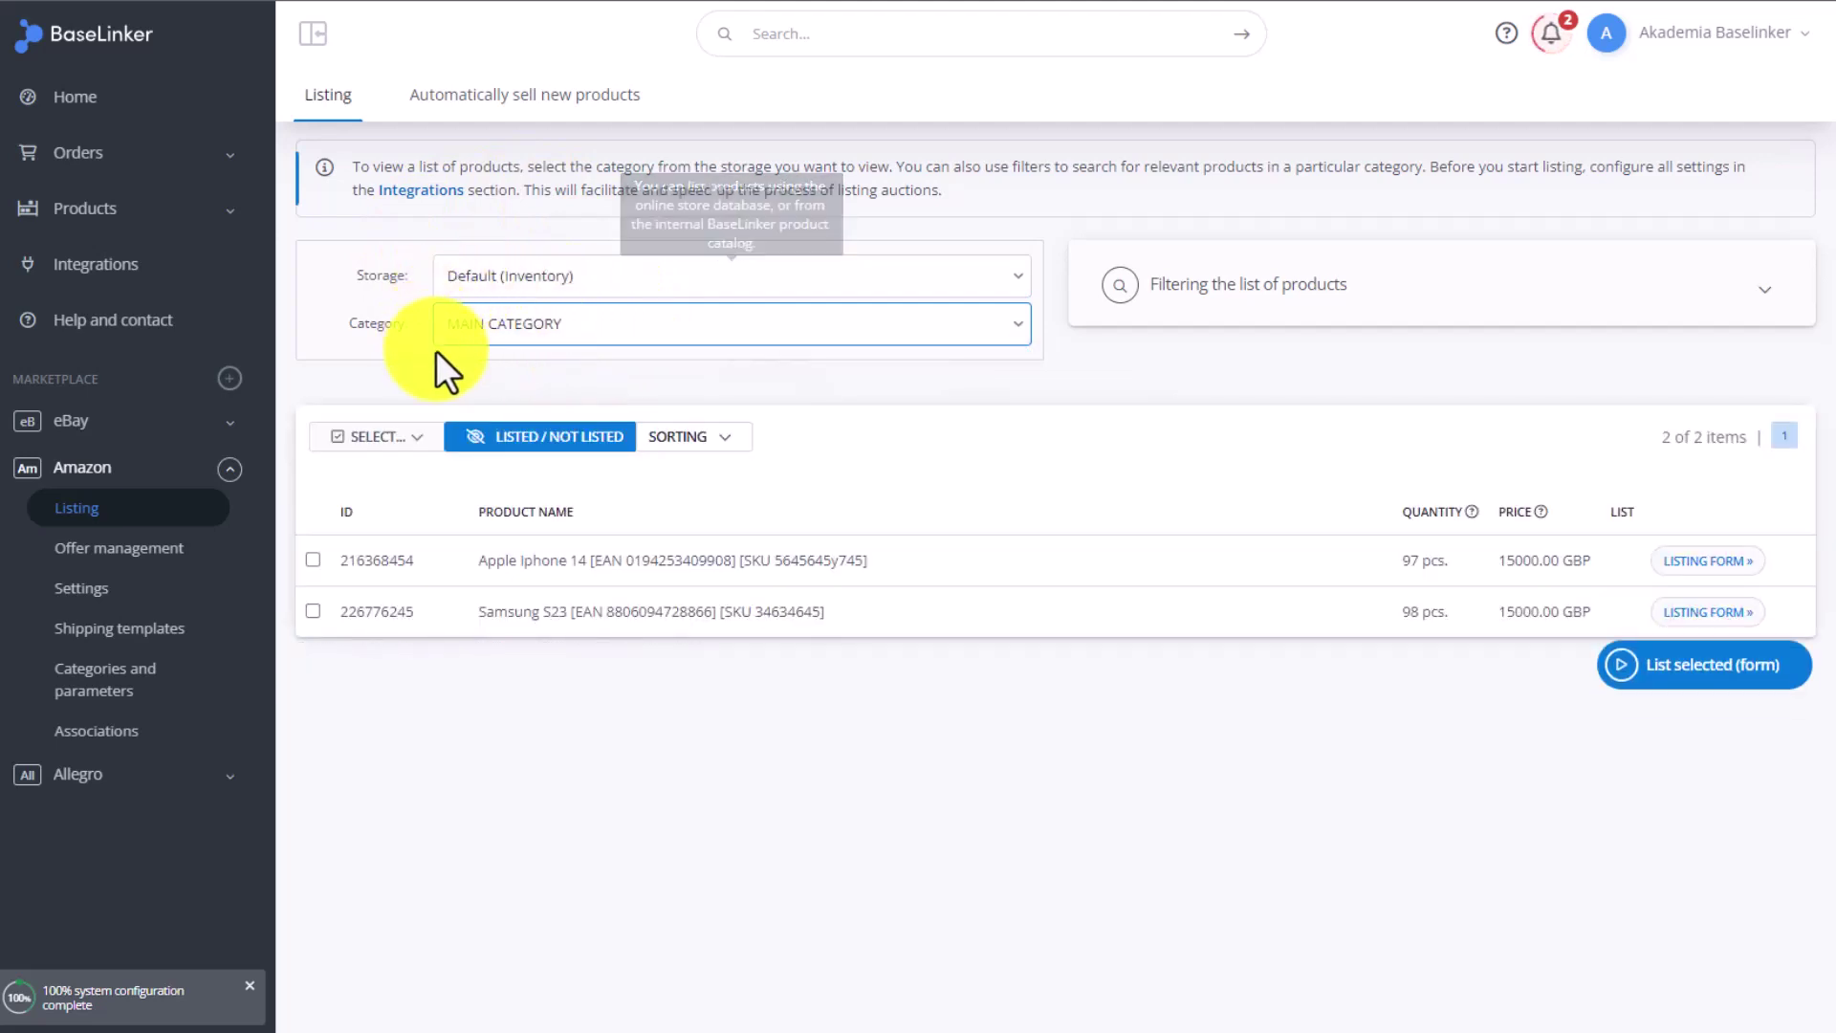
pyautogui.click(313, 560)
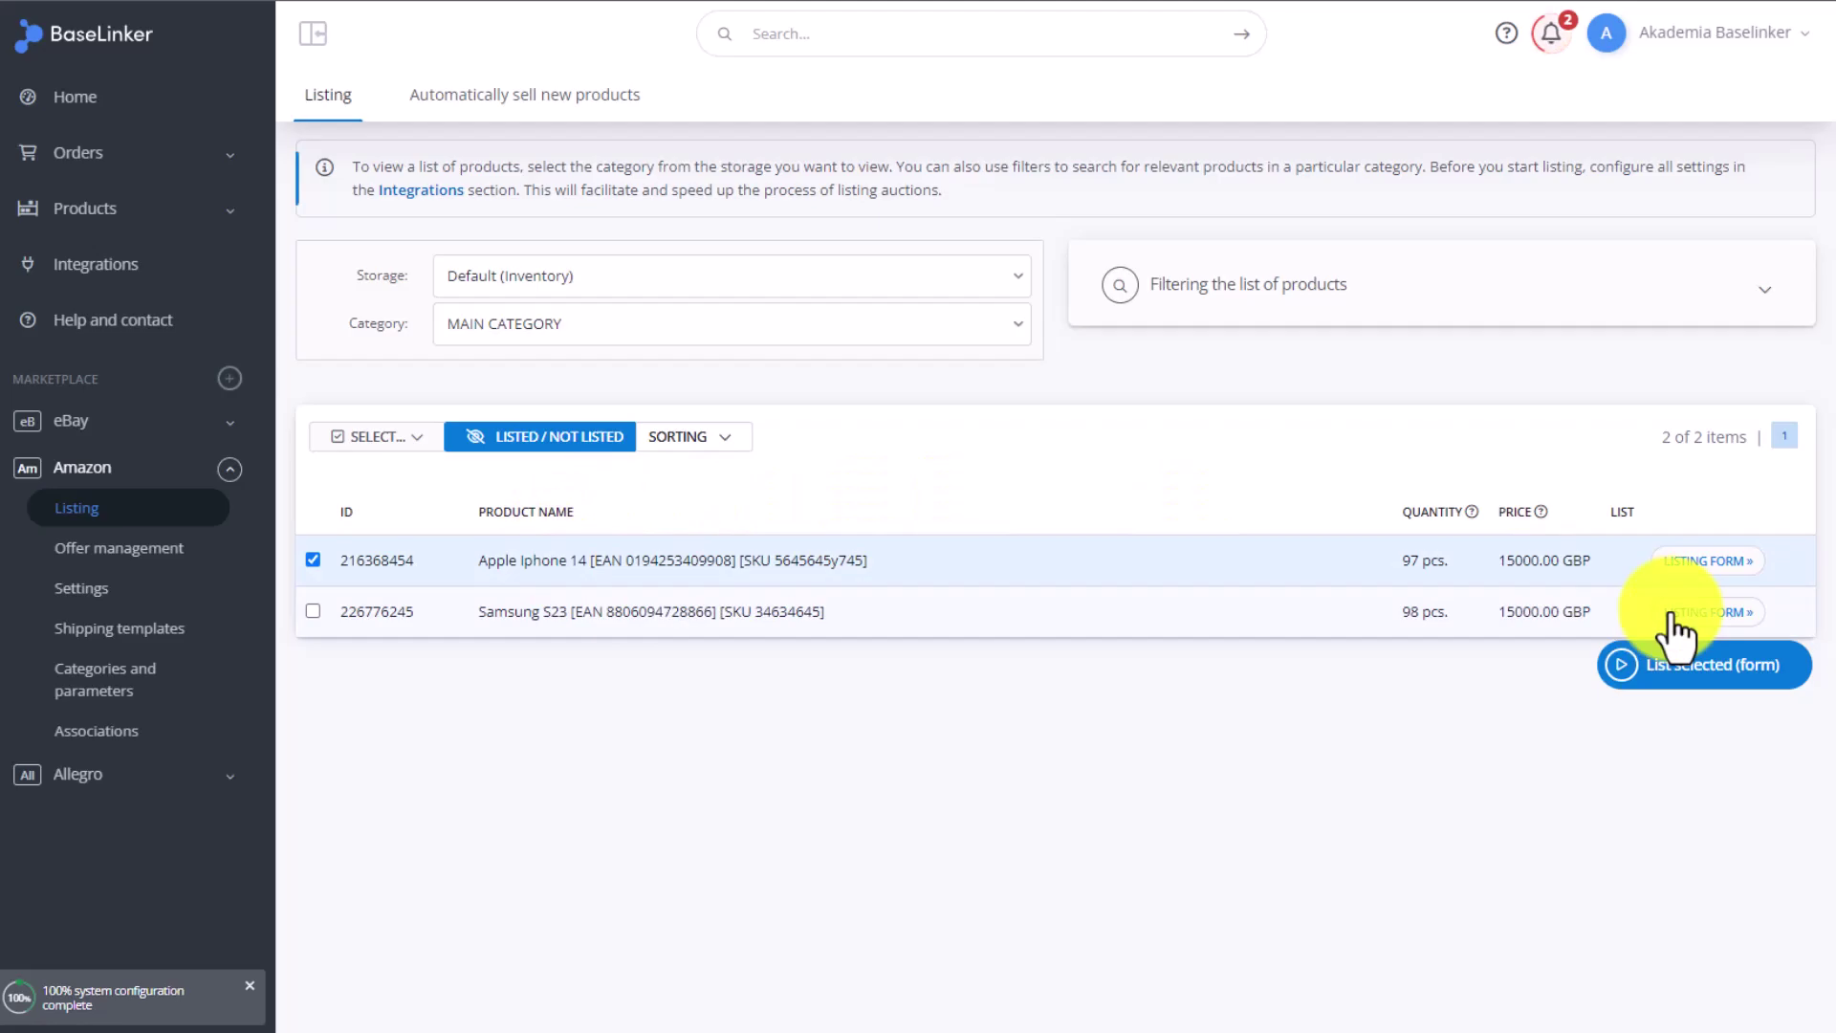
# List the selected iPhone on Amazon.com using 'Display form in new offer creation mode'.
pyautogui.click(1696, 669)
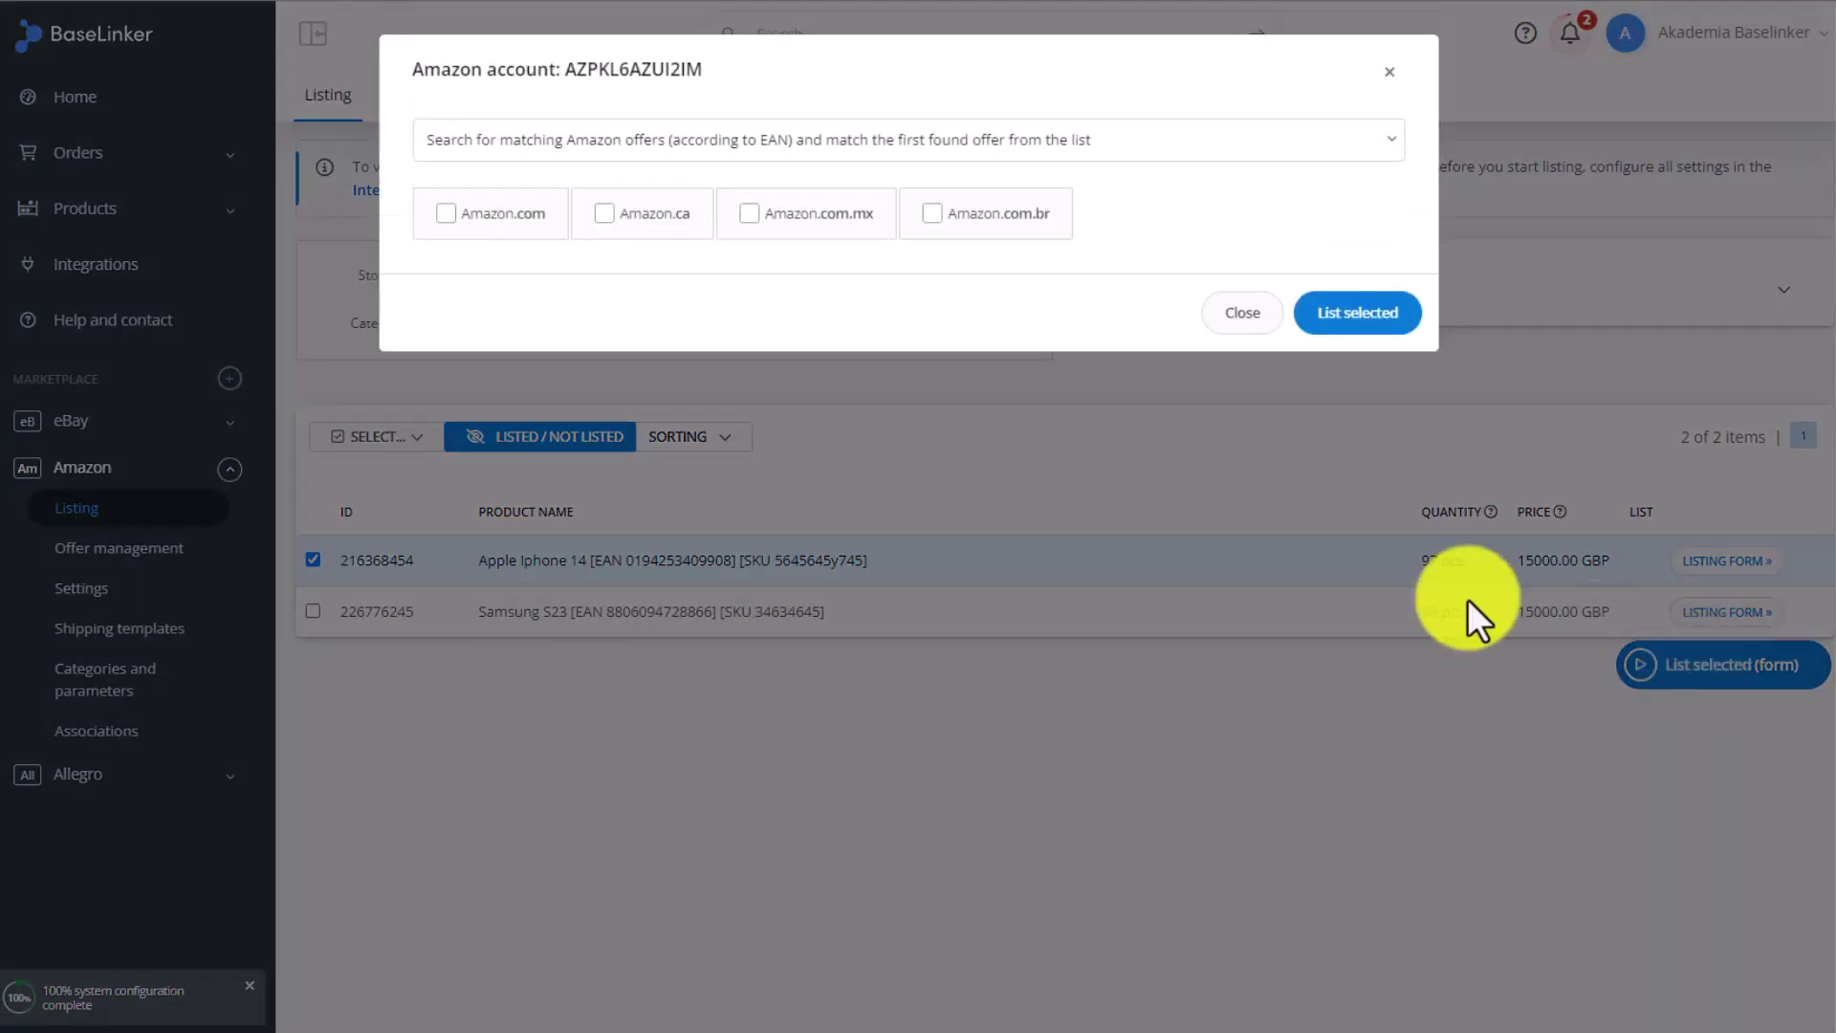
pyautogui.click(524, 226)
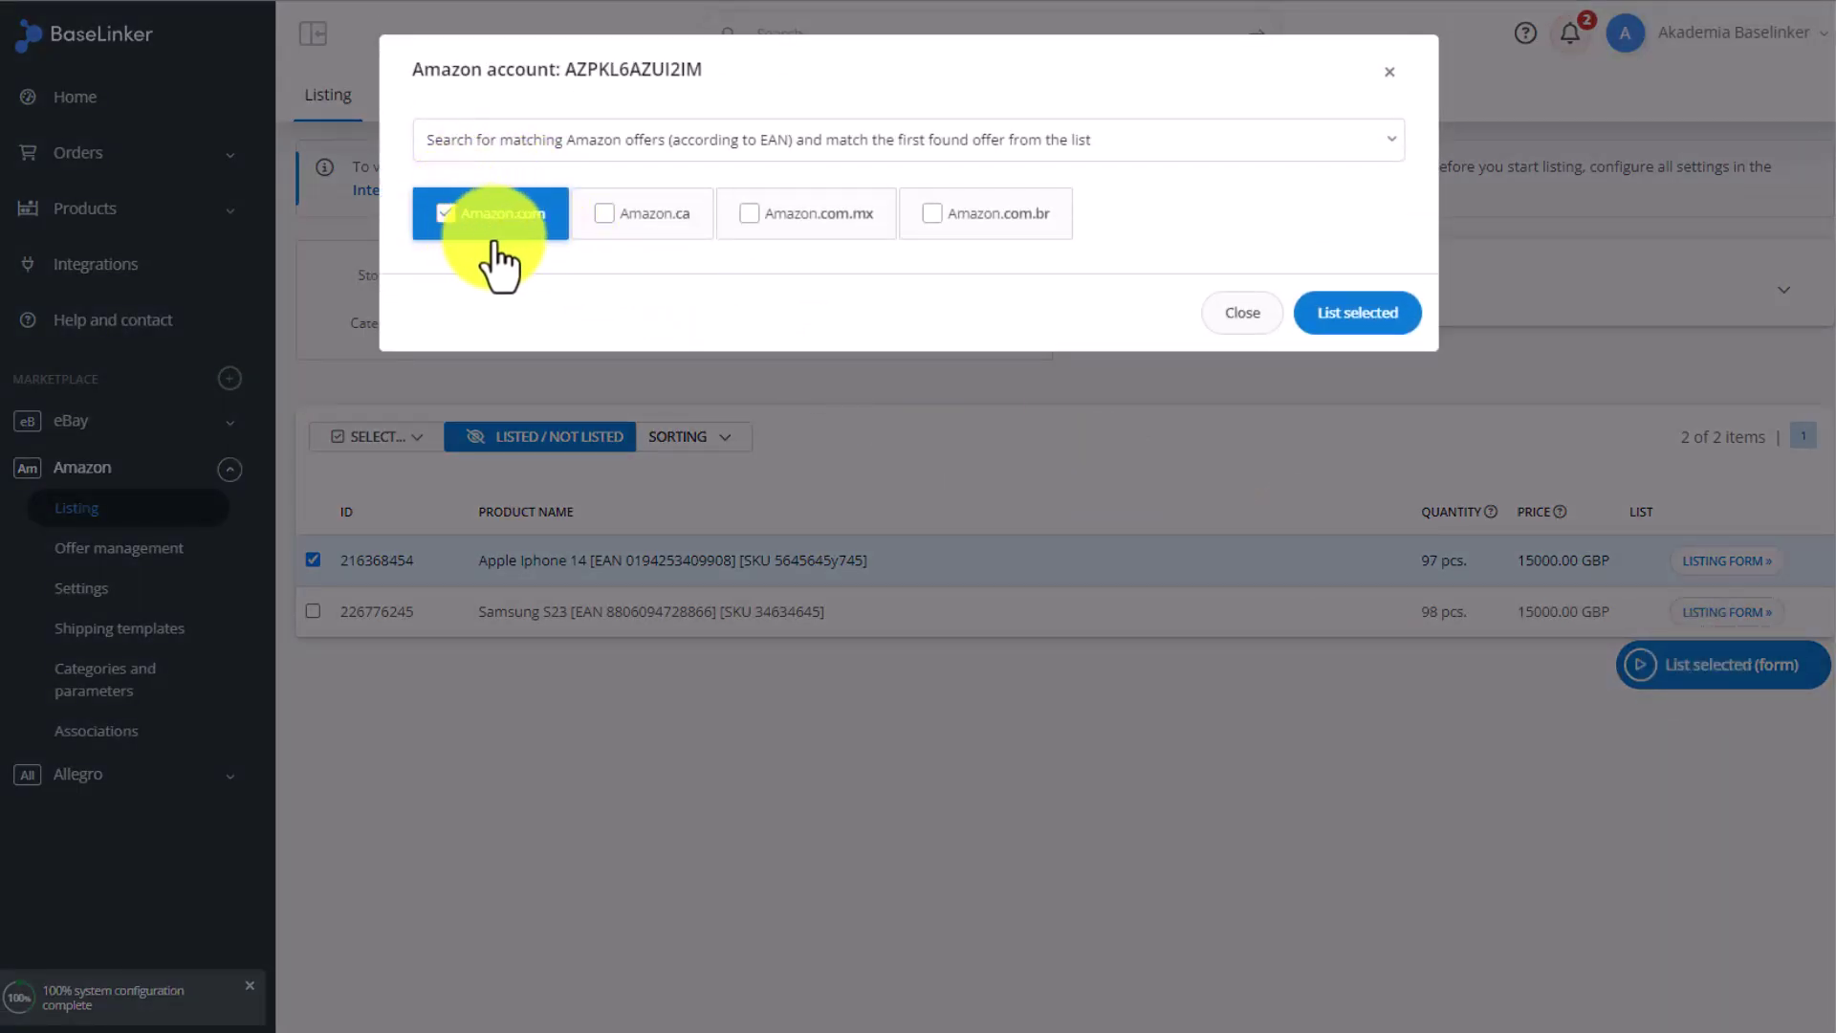
pyautogui.click(1293, 146)
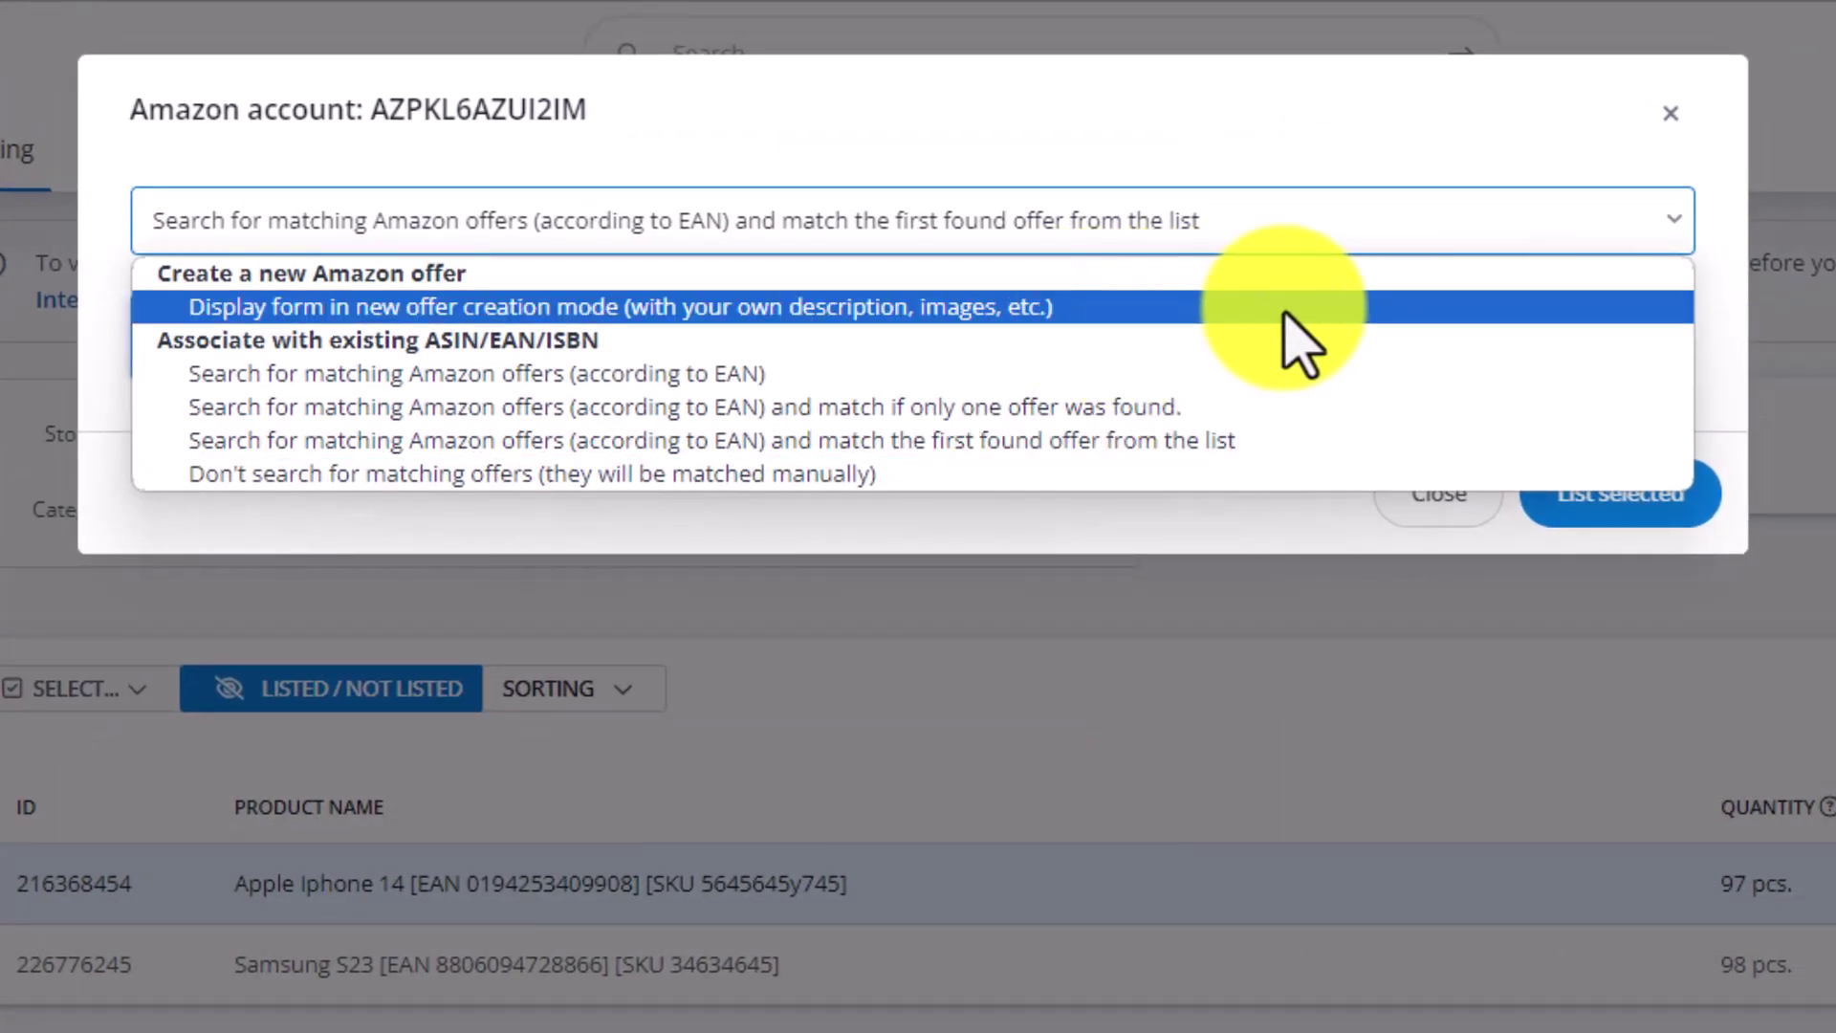
pyautogui.click(1202, 311)
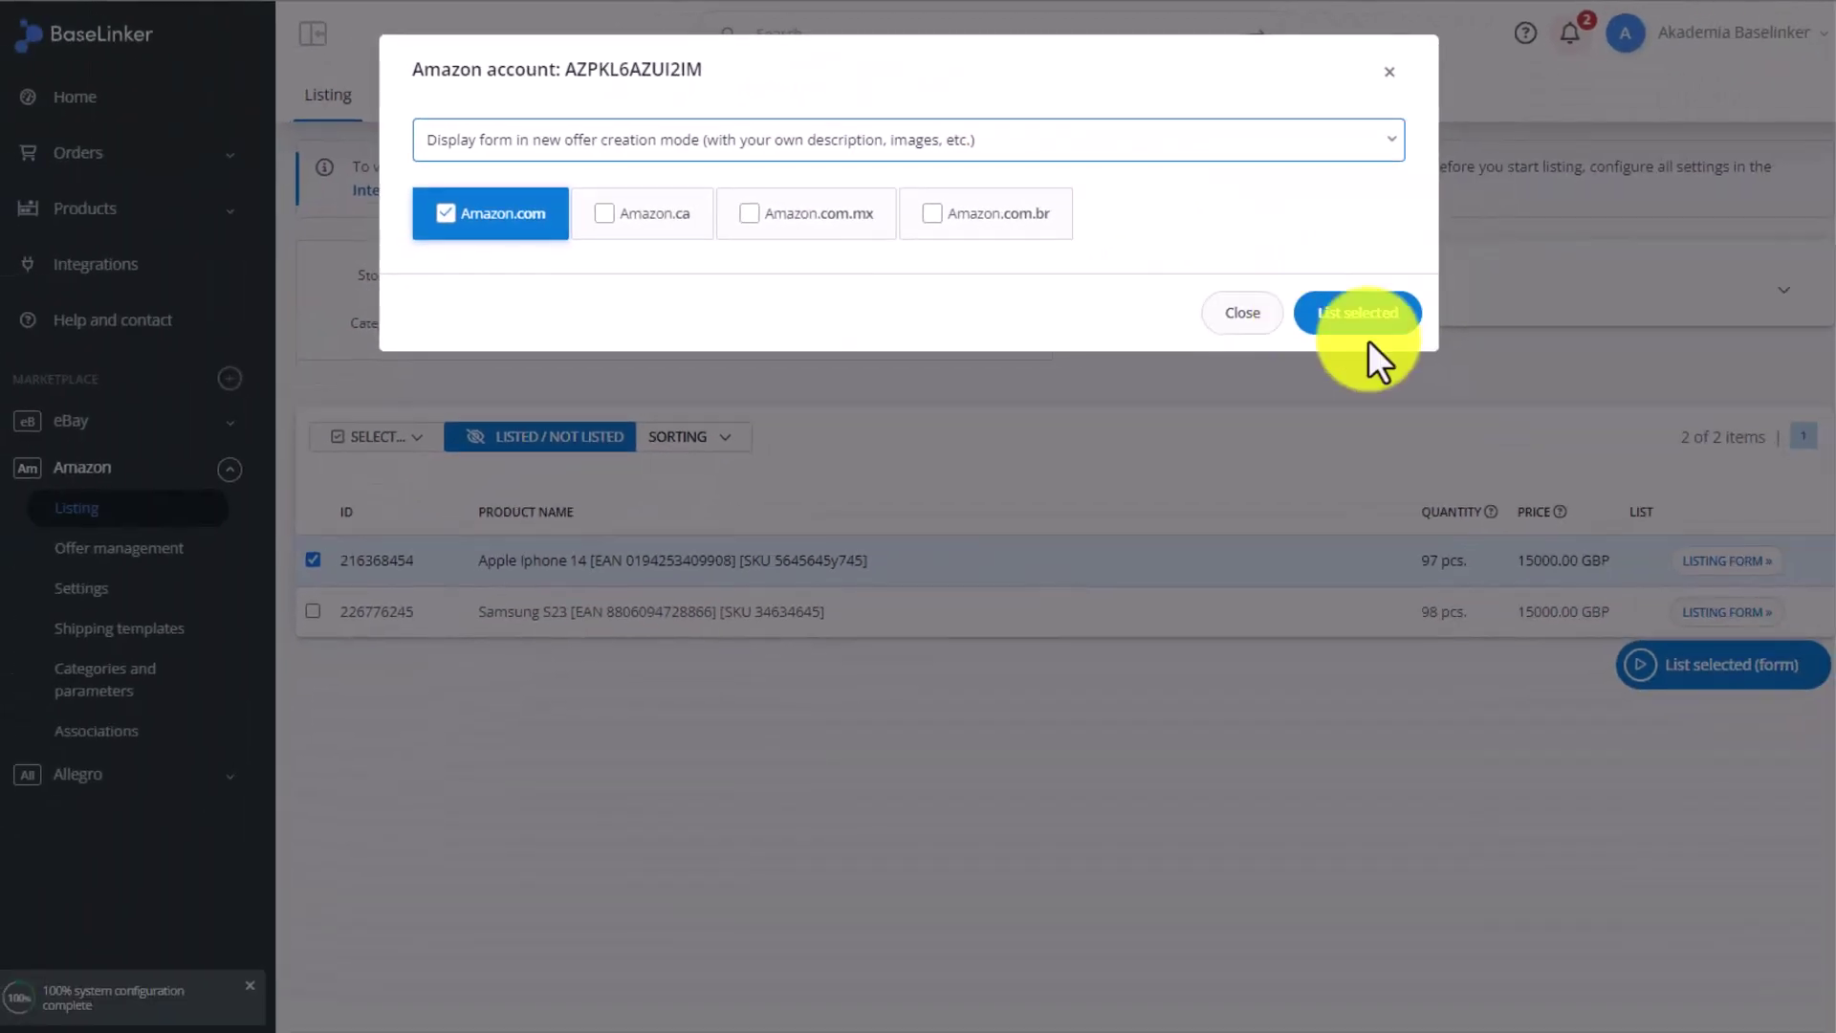
# Confirm the listing and expand the Apple Iphone 14's PARAM and DATA panels, leaving package dimensions empty.
pyautogui.click(1366, 326)
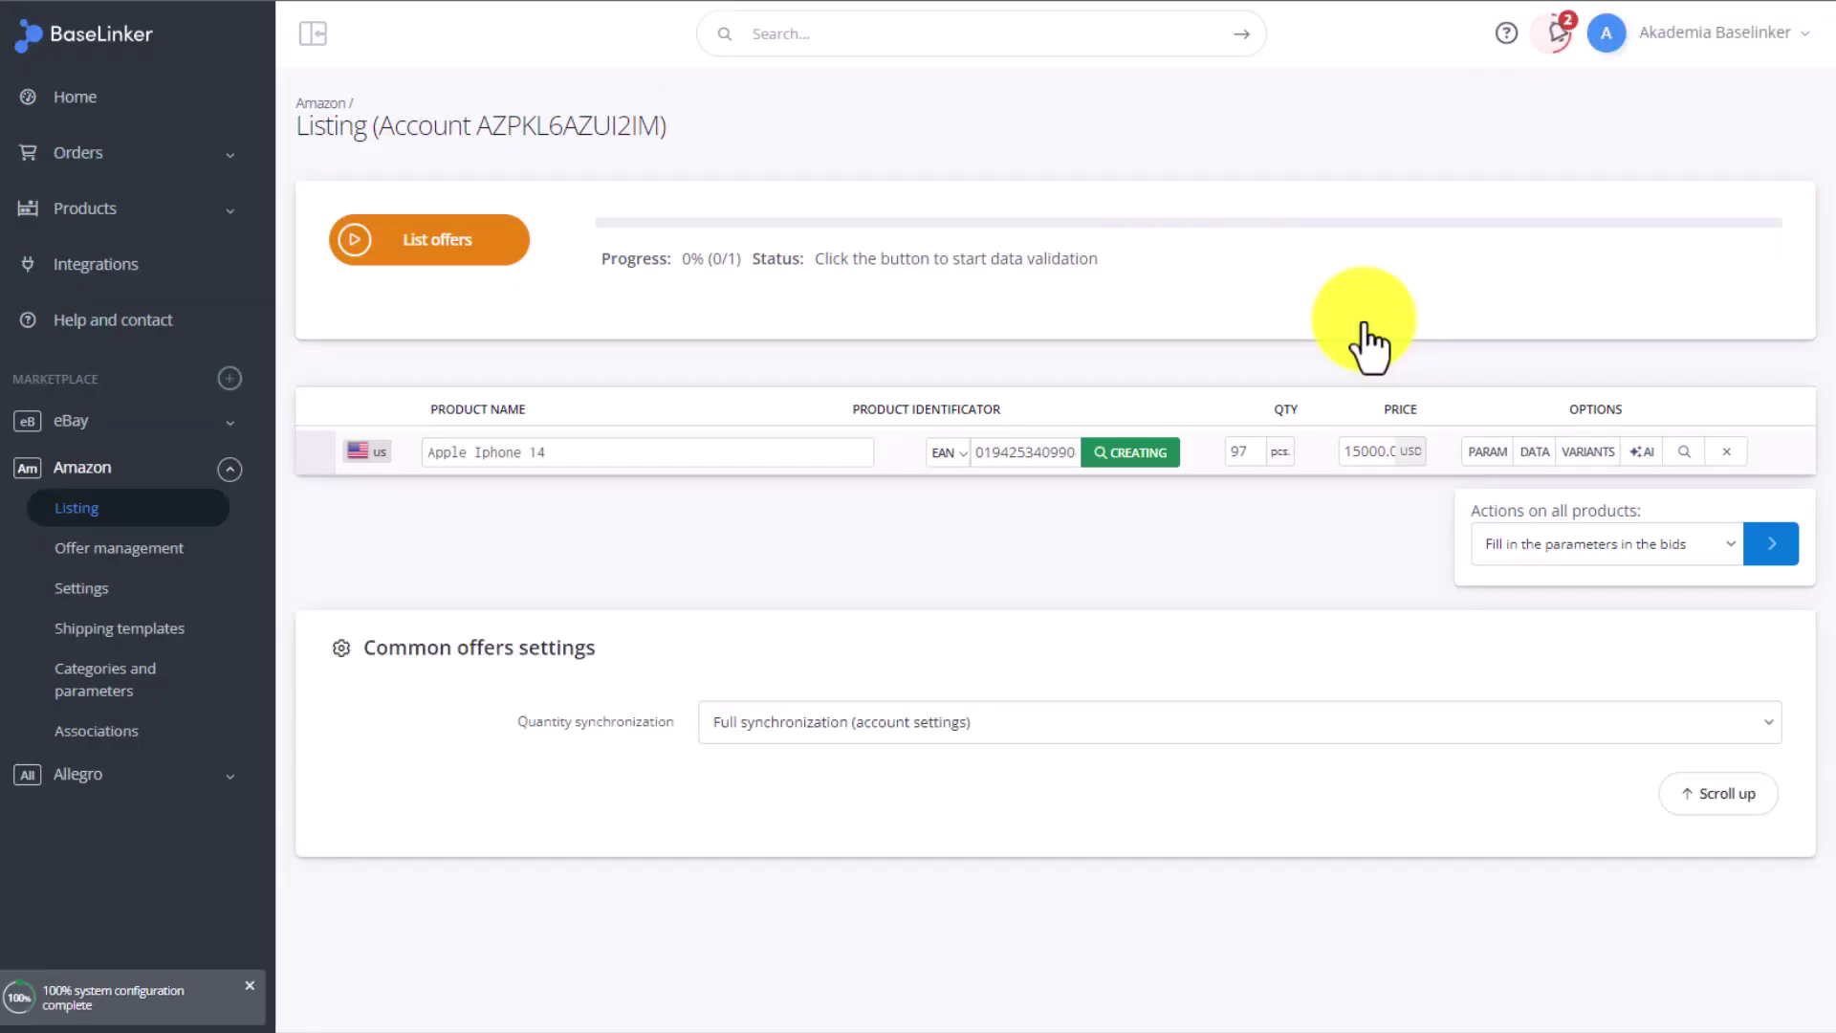
pyautogui.click(1488, 454)
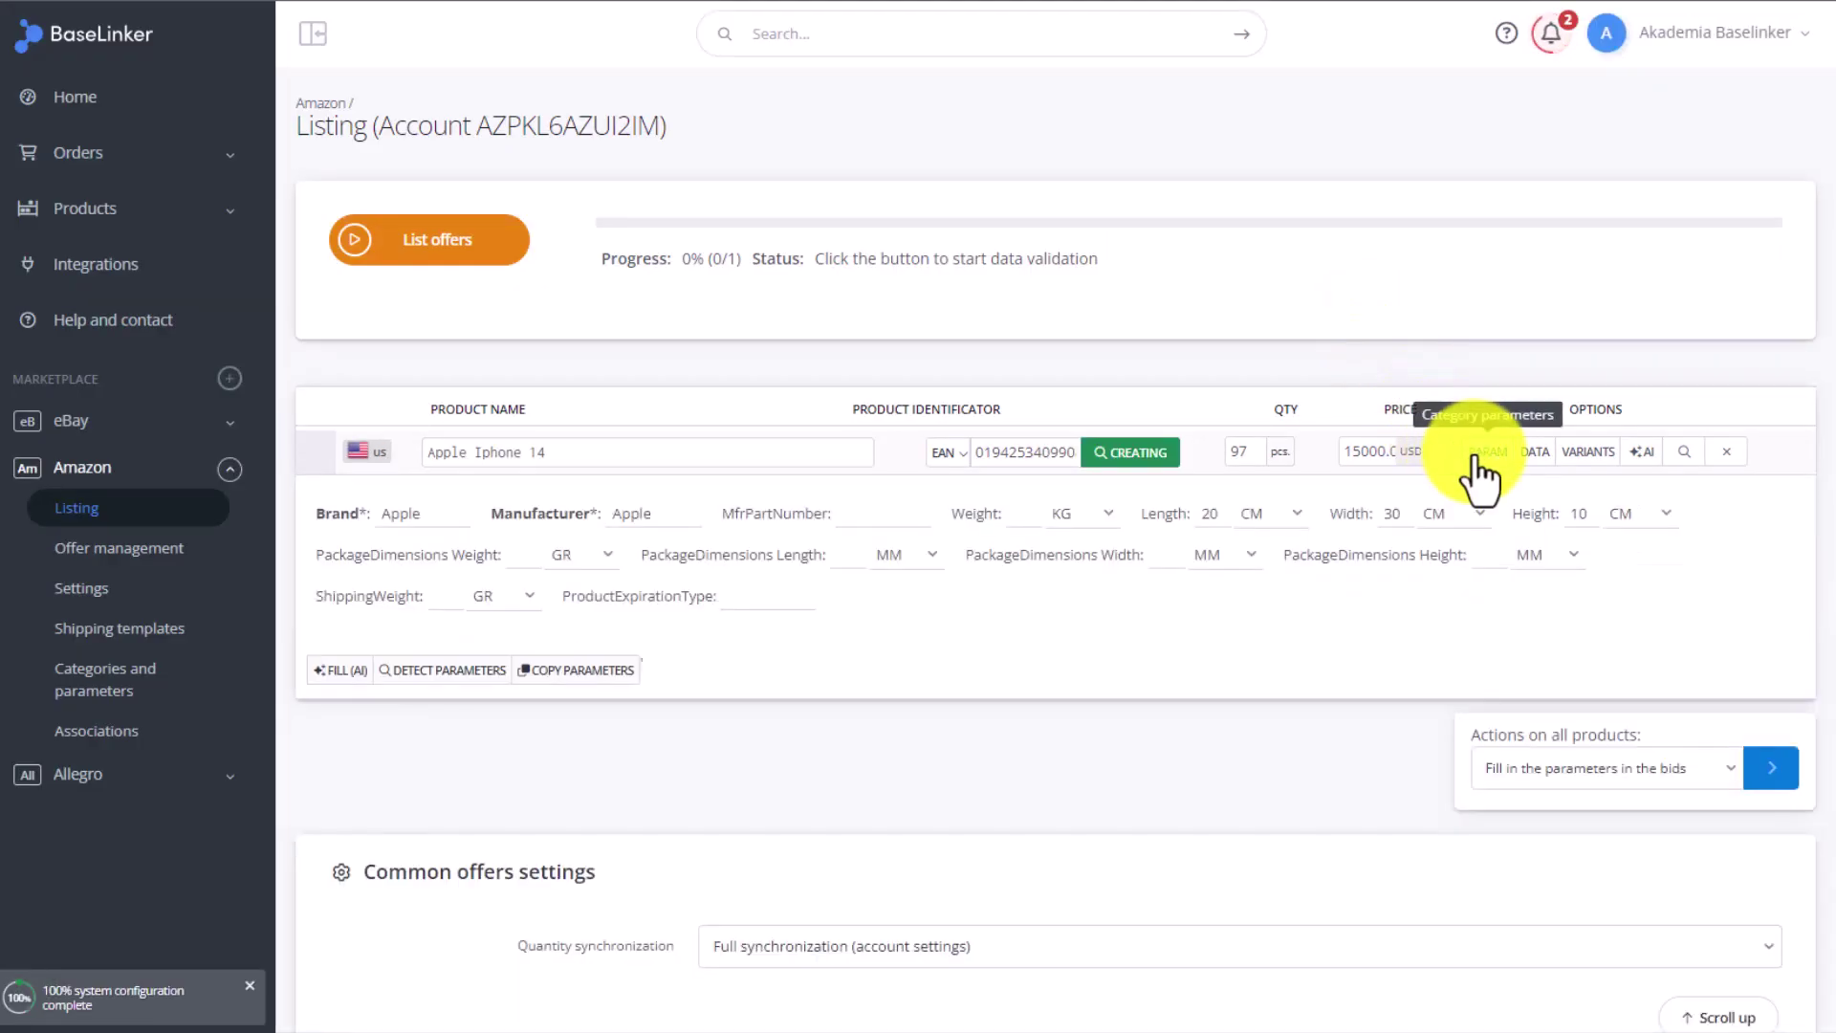
pyautogui.click(1531, 457)
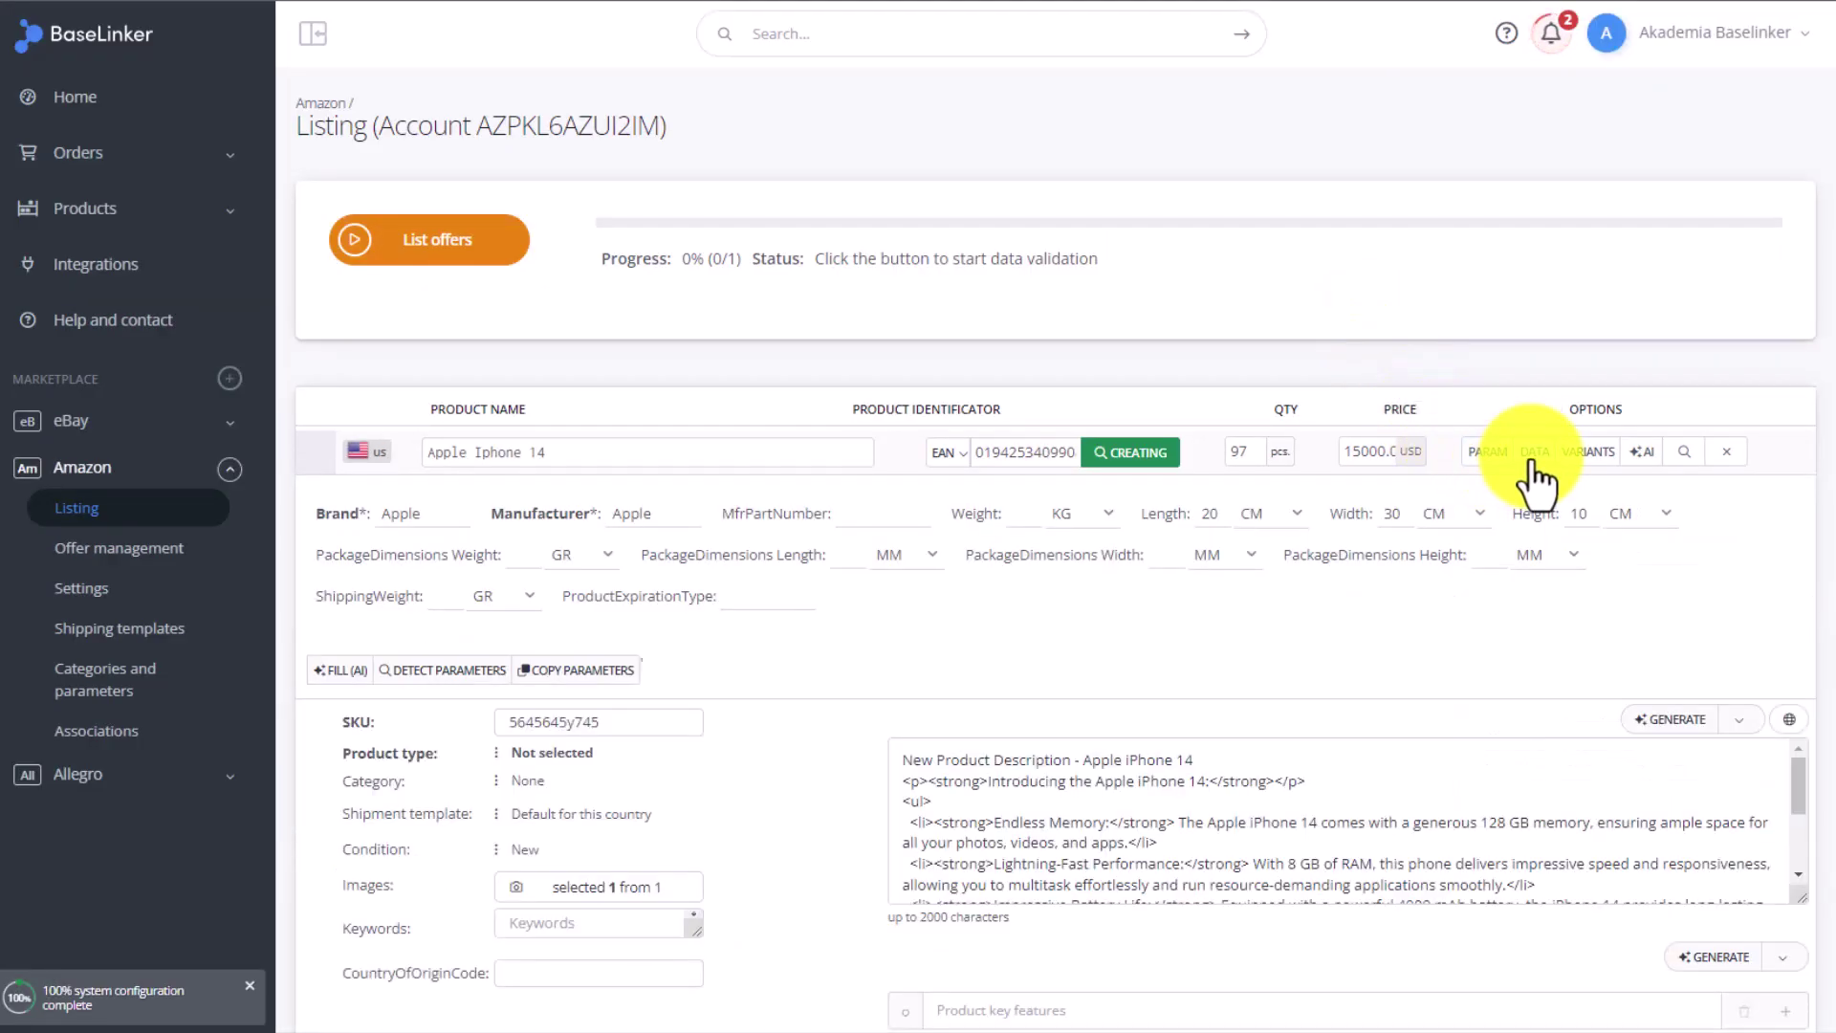
pyautogui.click(1086, 559)
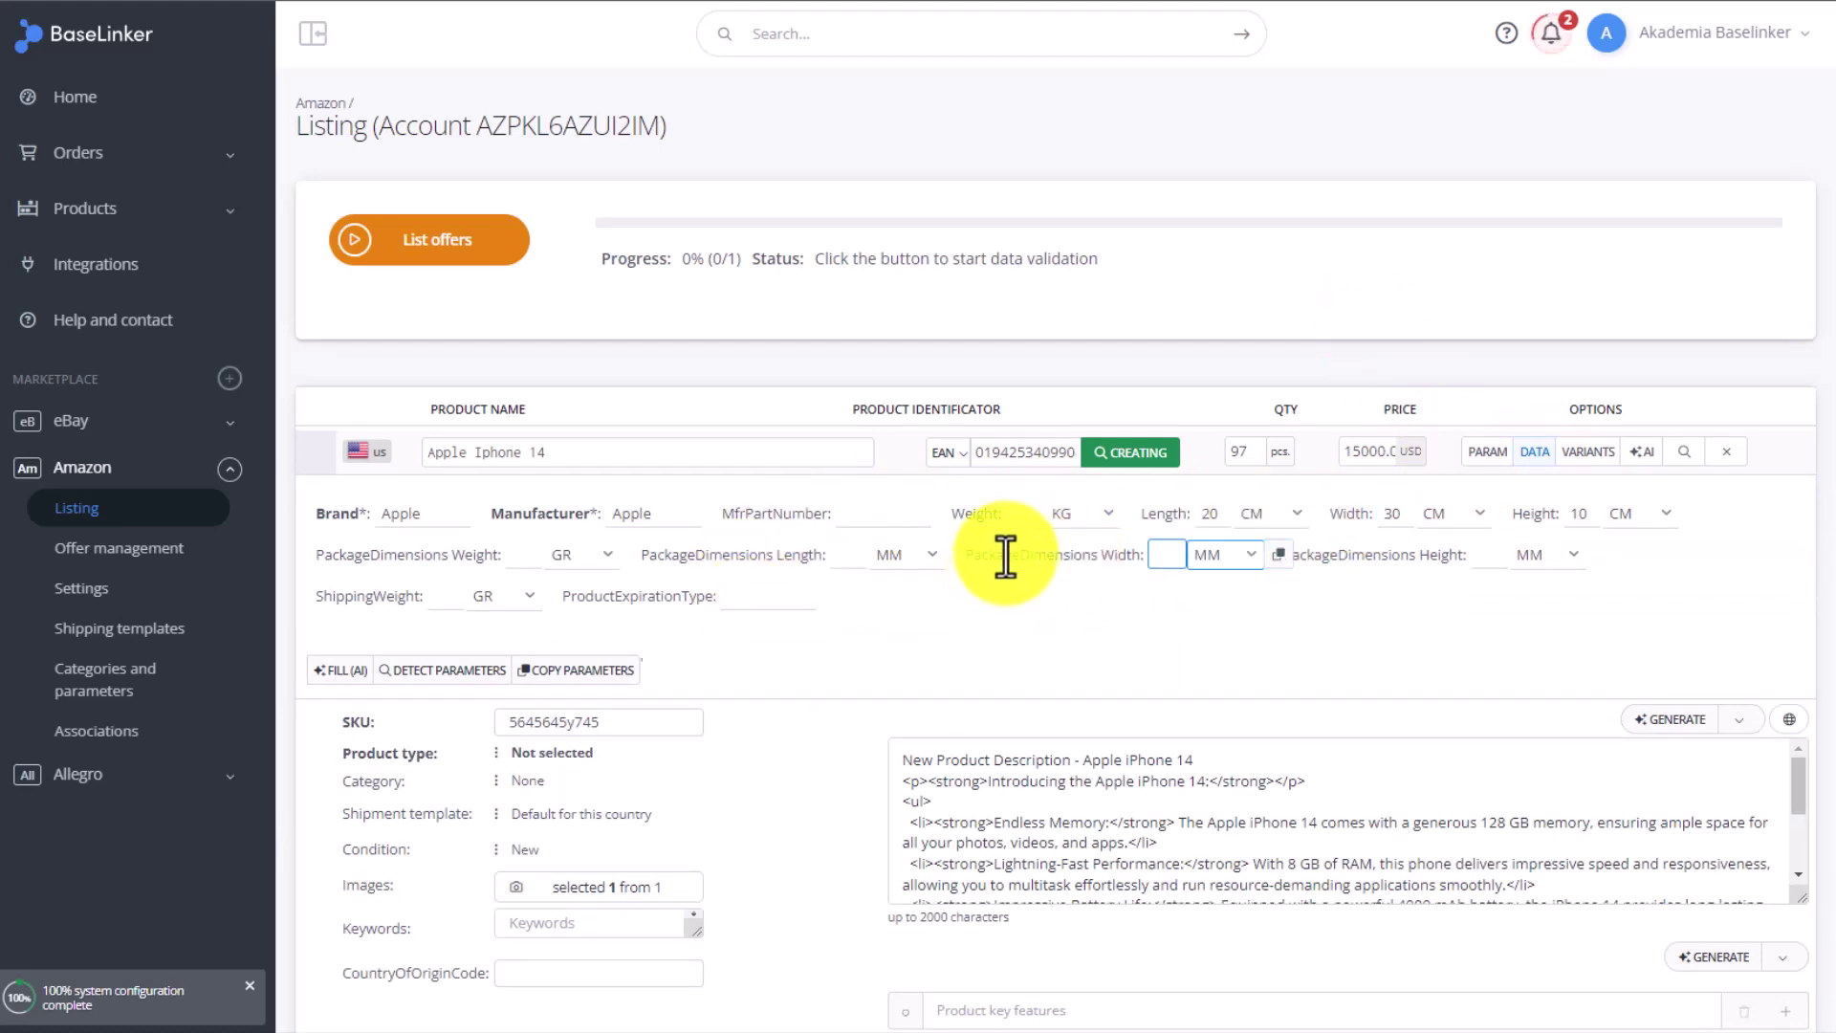
pyautogui.click(1016, 517)
pyautogui.click(957, 583)
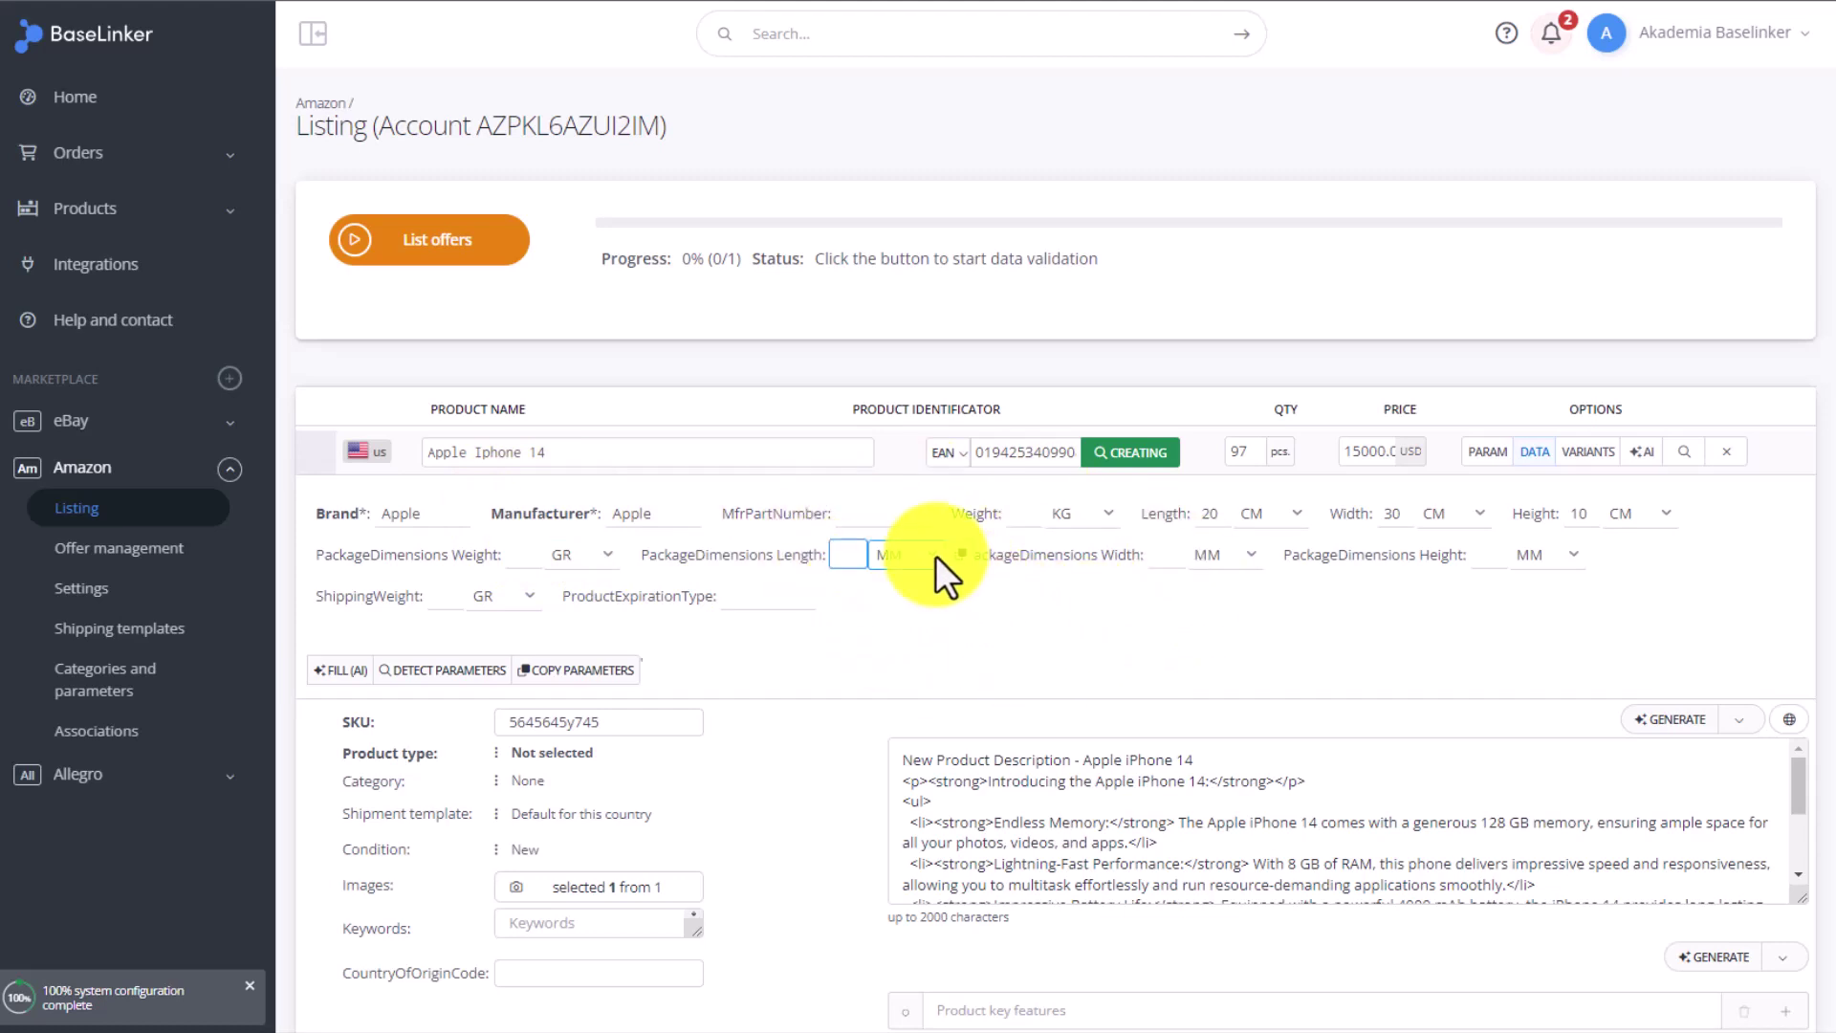
# Leave the offer's category as Not selected and add the keyword 'Phone'.
pyautogui.scroll(-1, 909, 559)
pyautogui.scroll(-1, 897, 564)
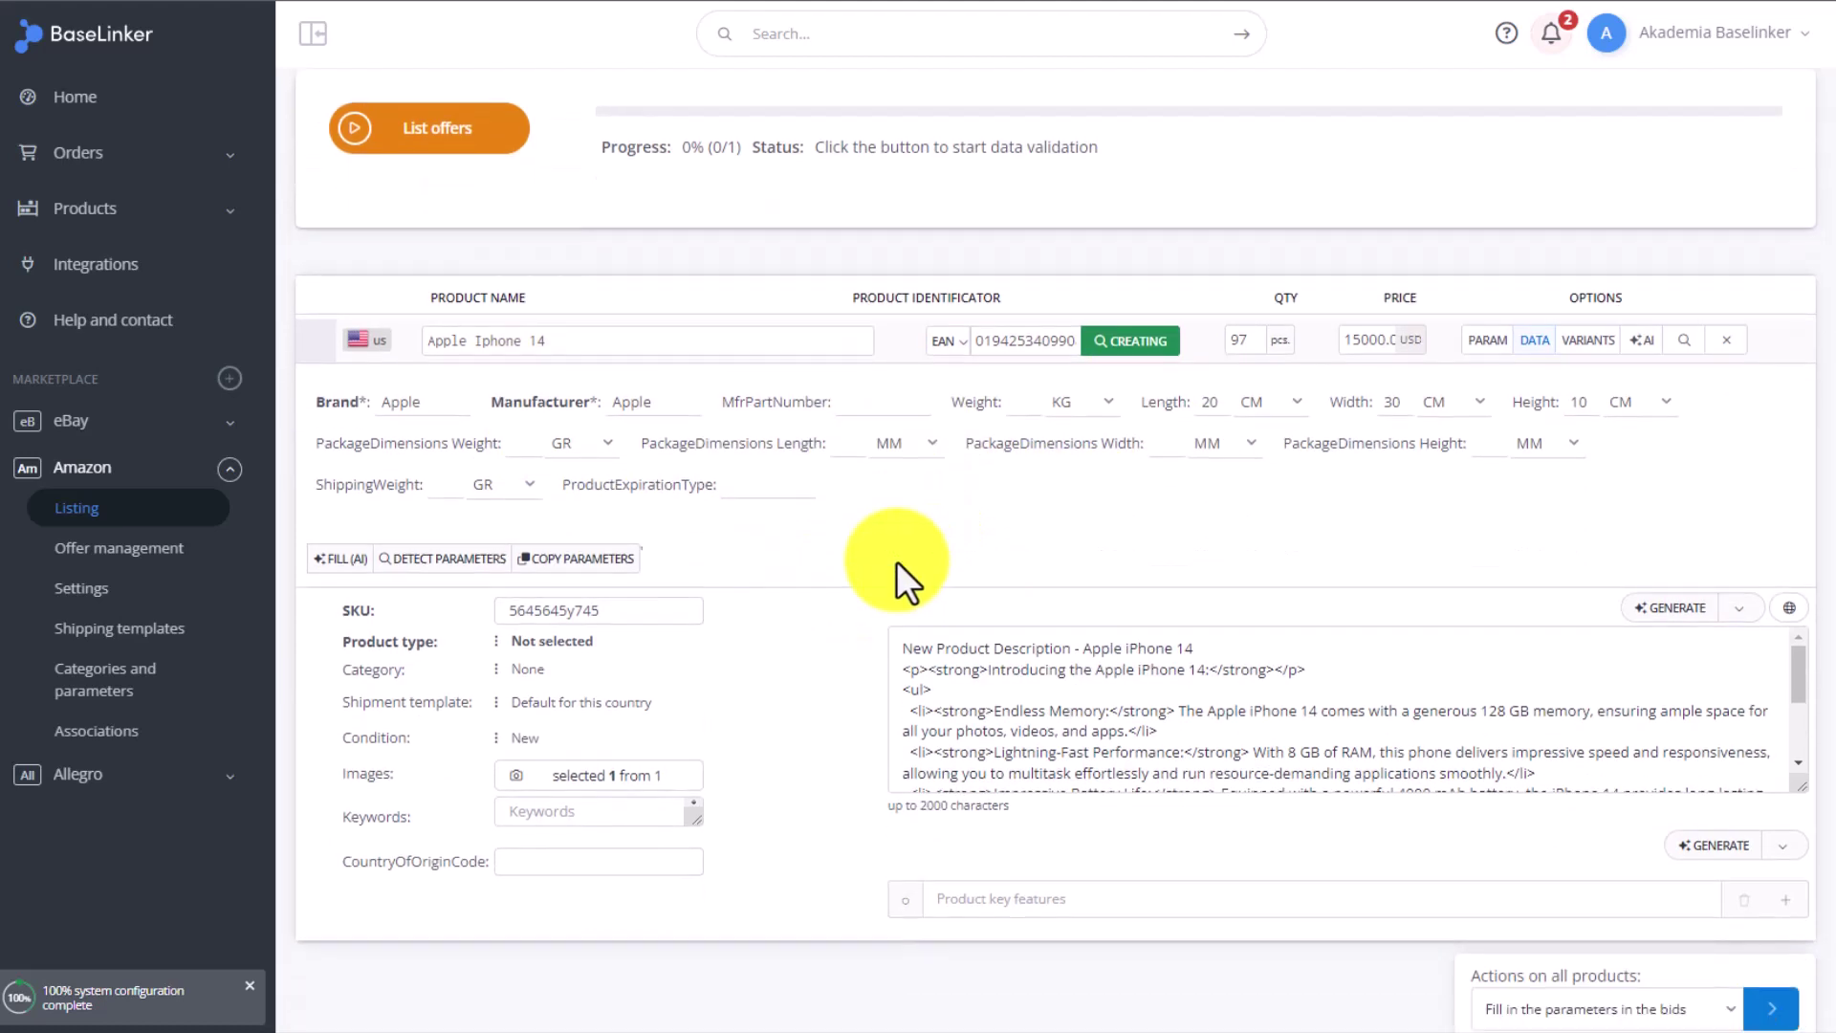
pyautogui.click(563, 671)
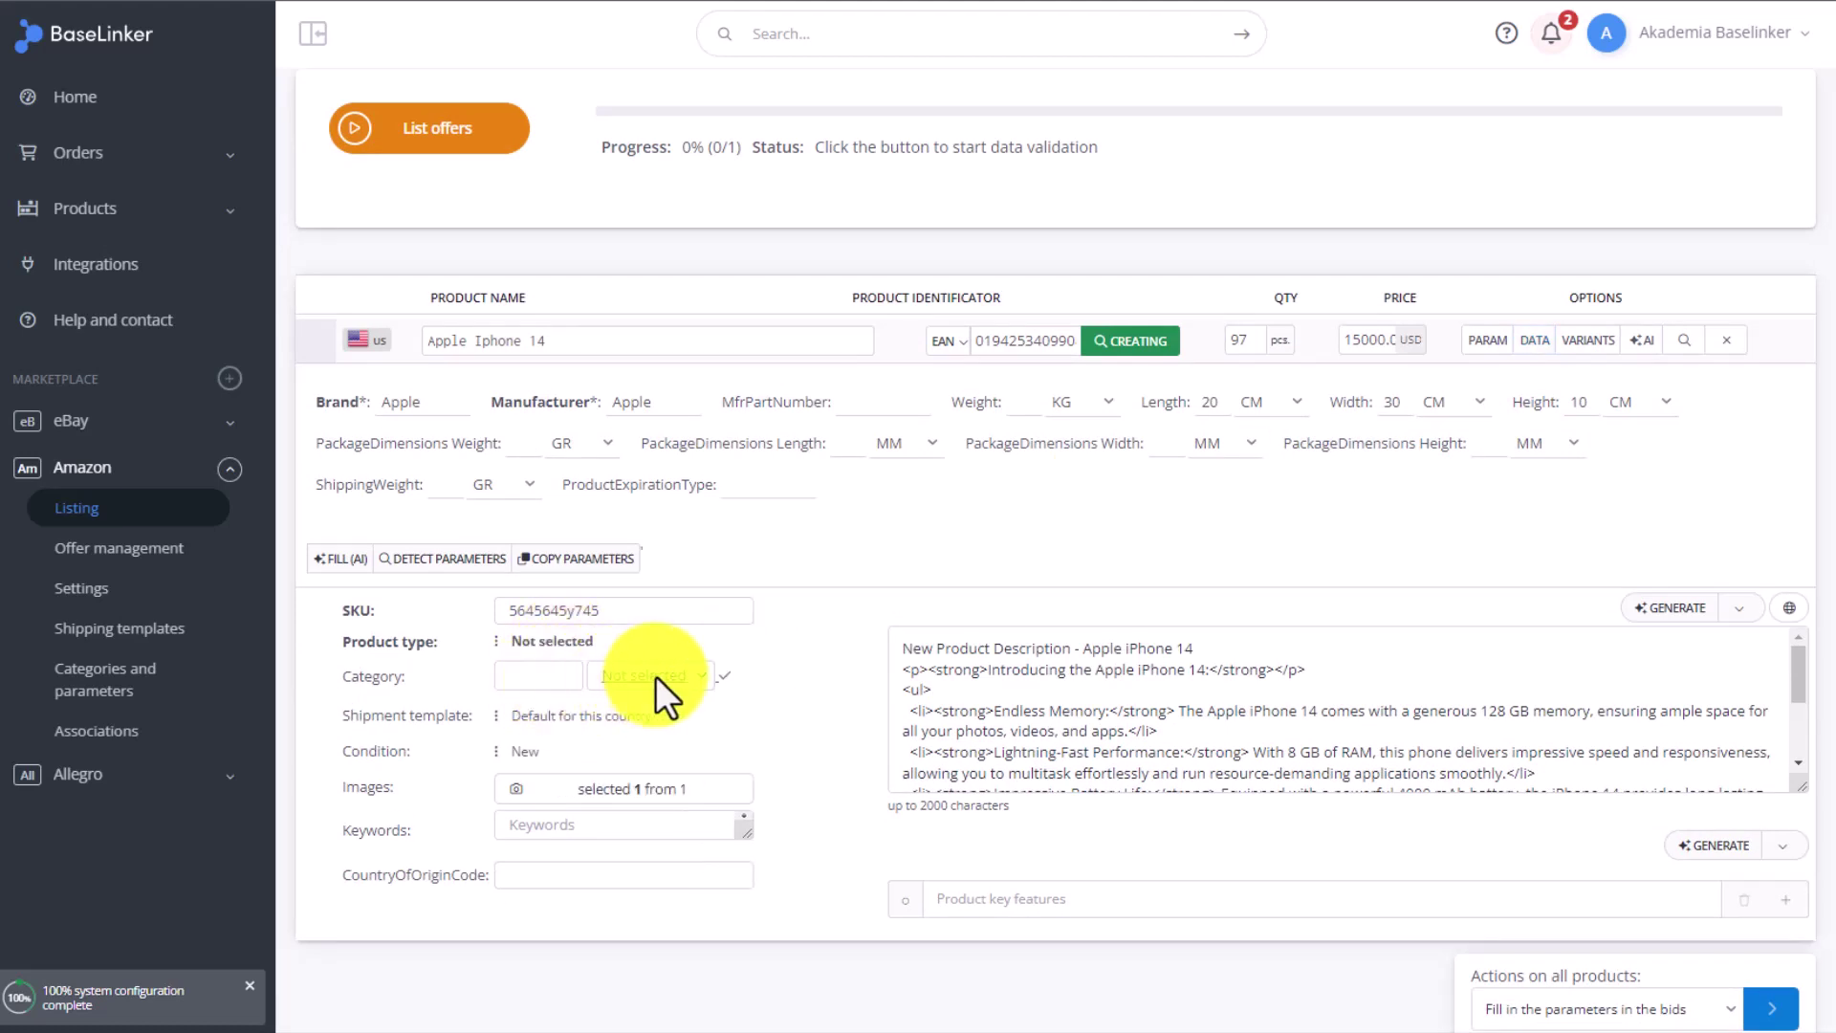
pyautogui.click(656, 675)
pyautogui.click(651, 702)
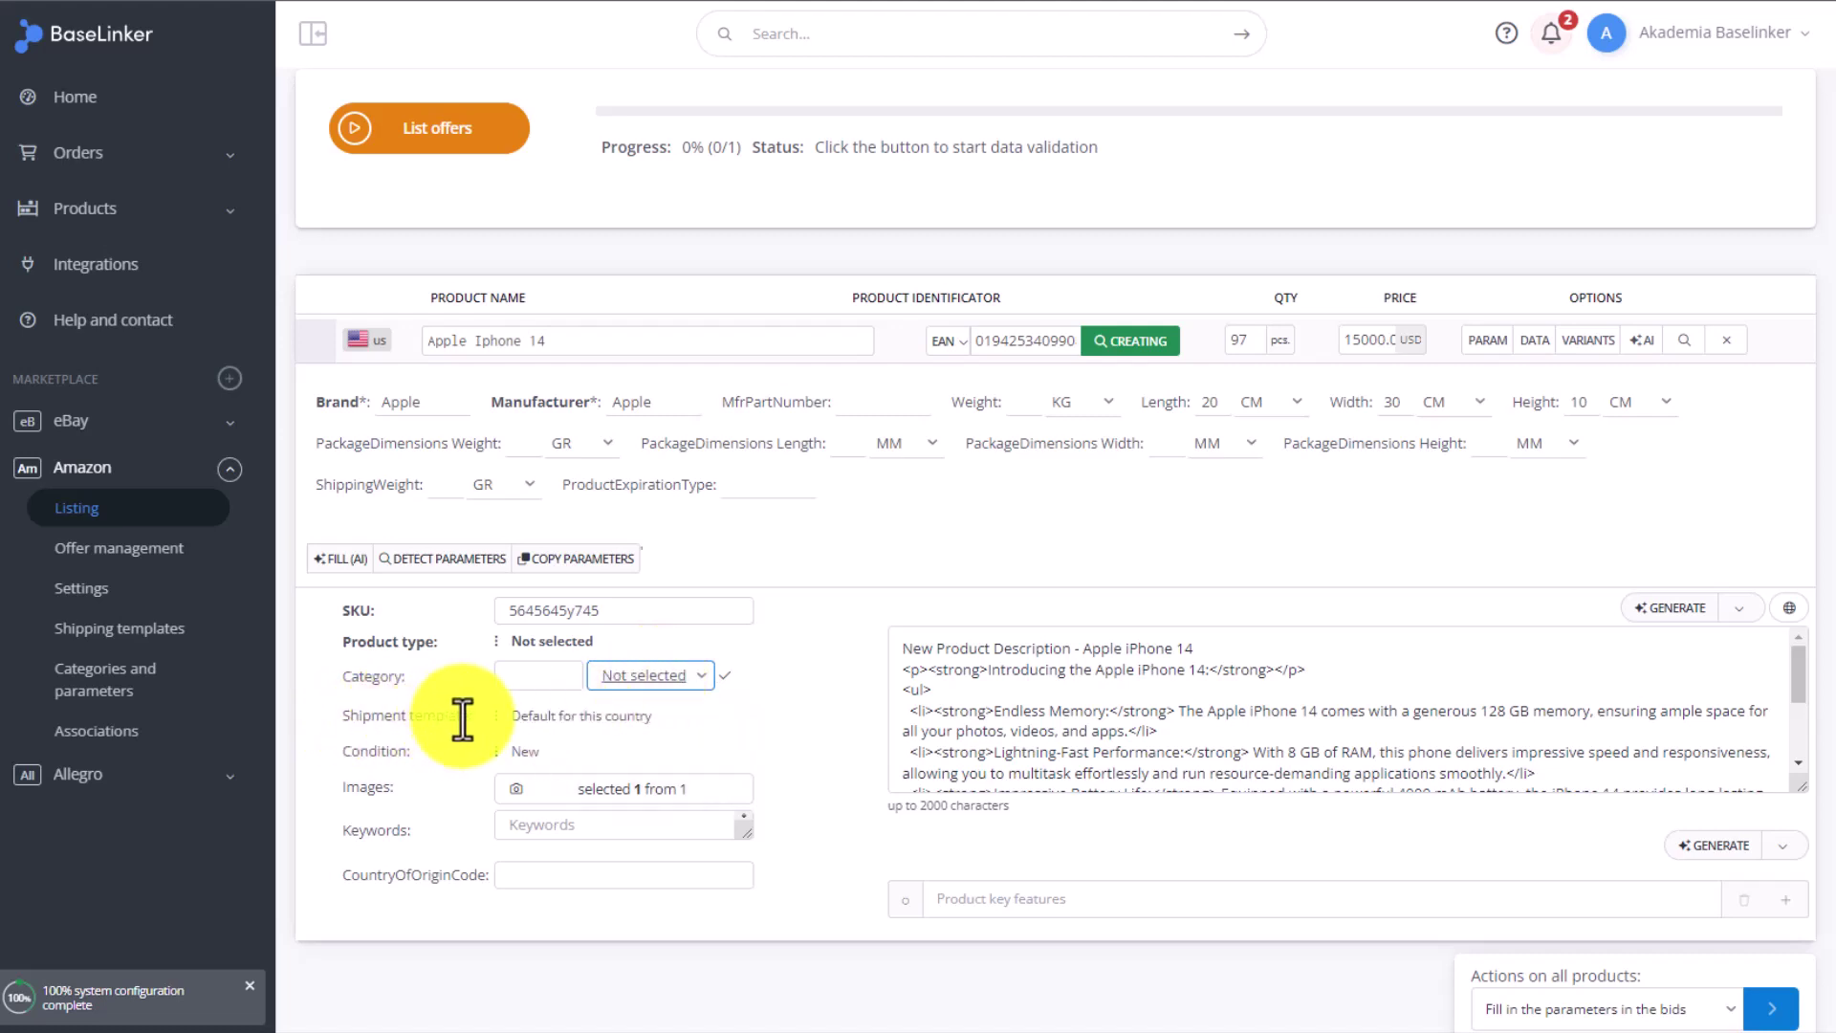
pyautogui.click(560, 828)
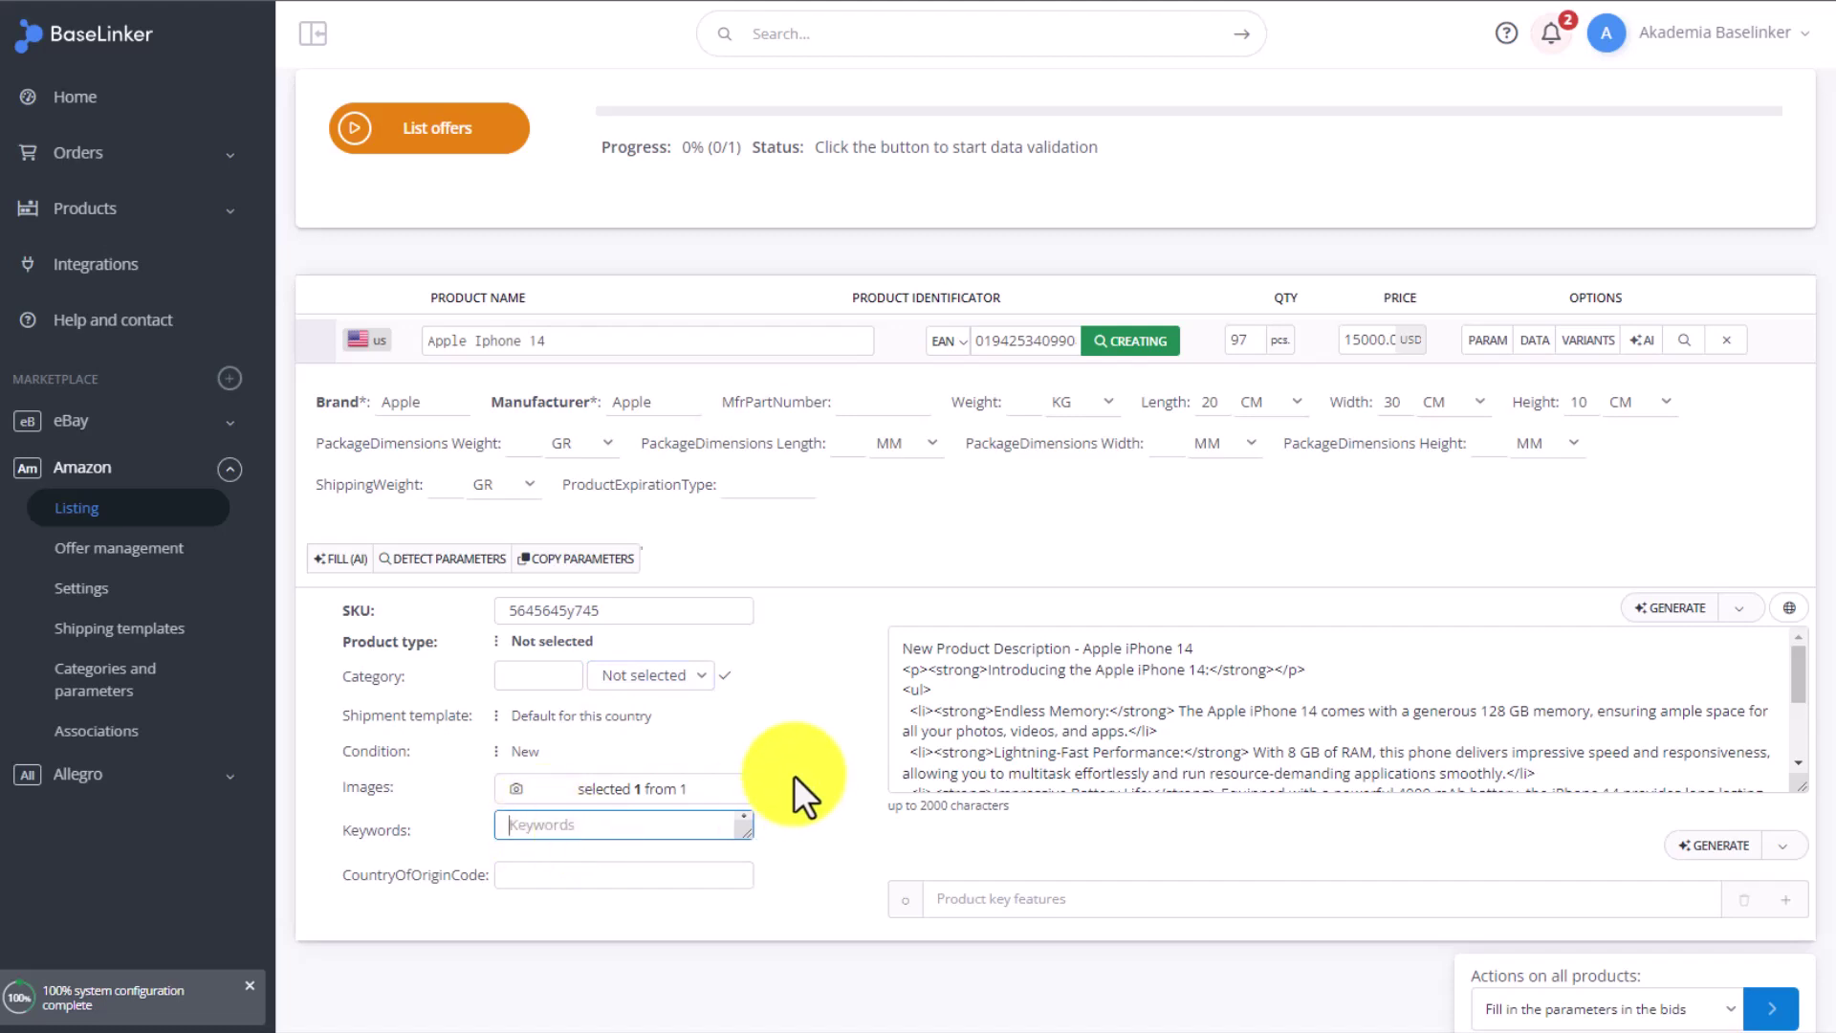
pyautogui.write('Phone')
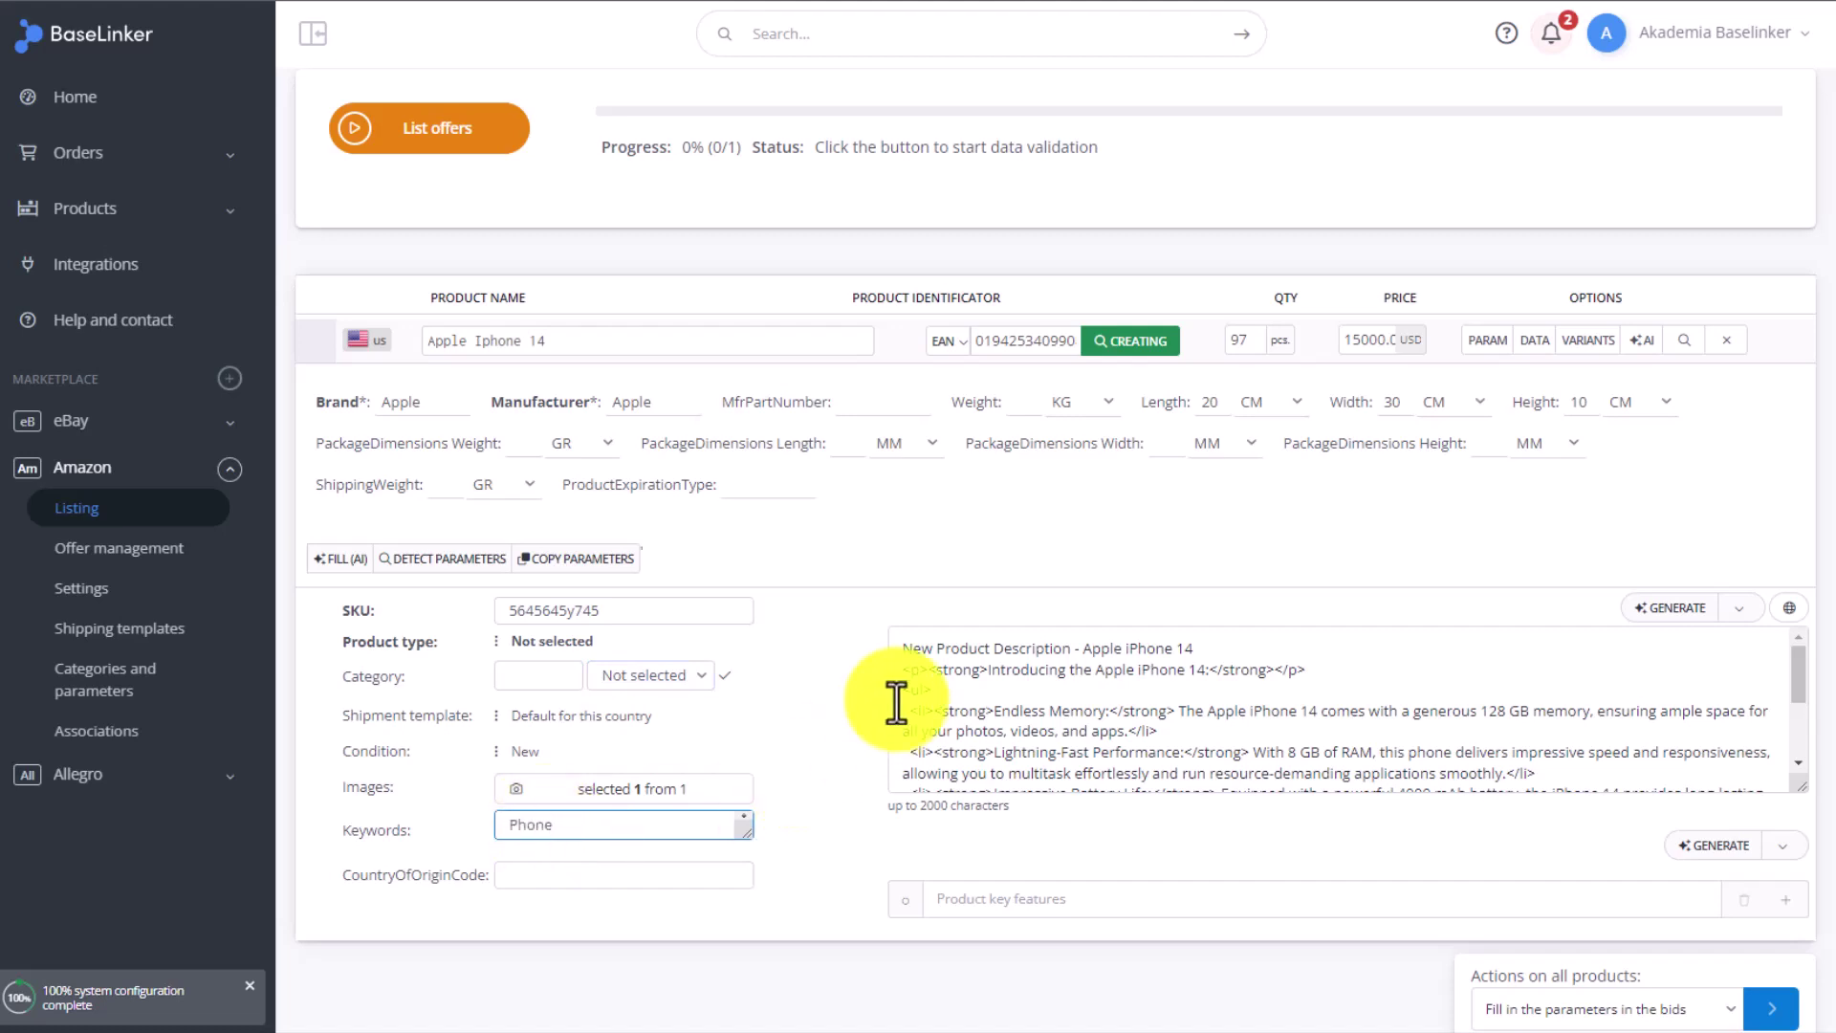
pyautogui.click(829, 639)
# Generate five key product features for the iPhone offer with AI.
pyautogui.scroll(-1, 832, 645)
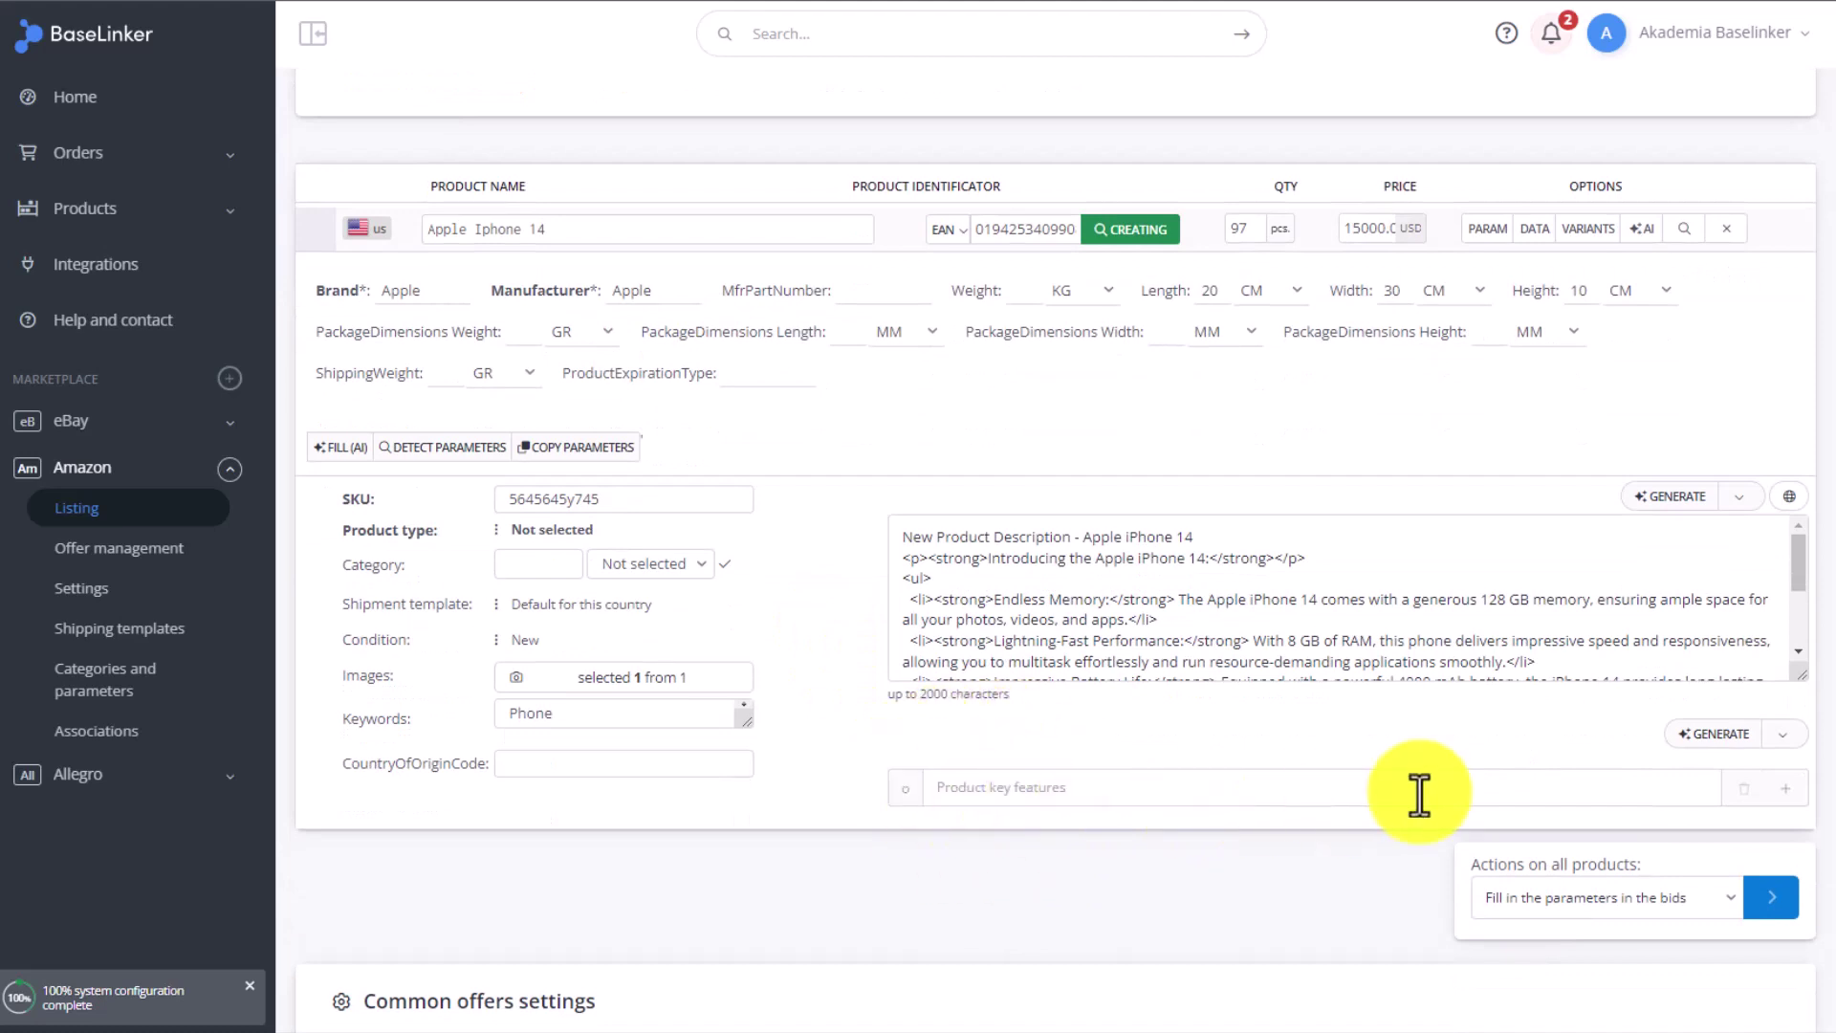
pyautogui.click(1736, 751)
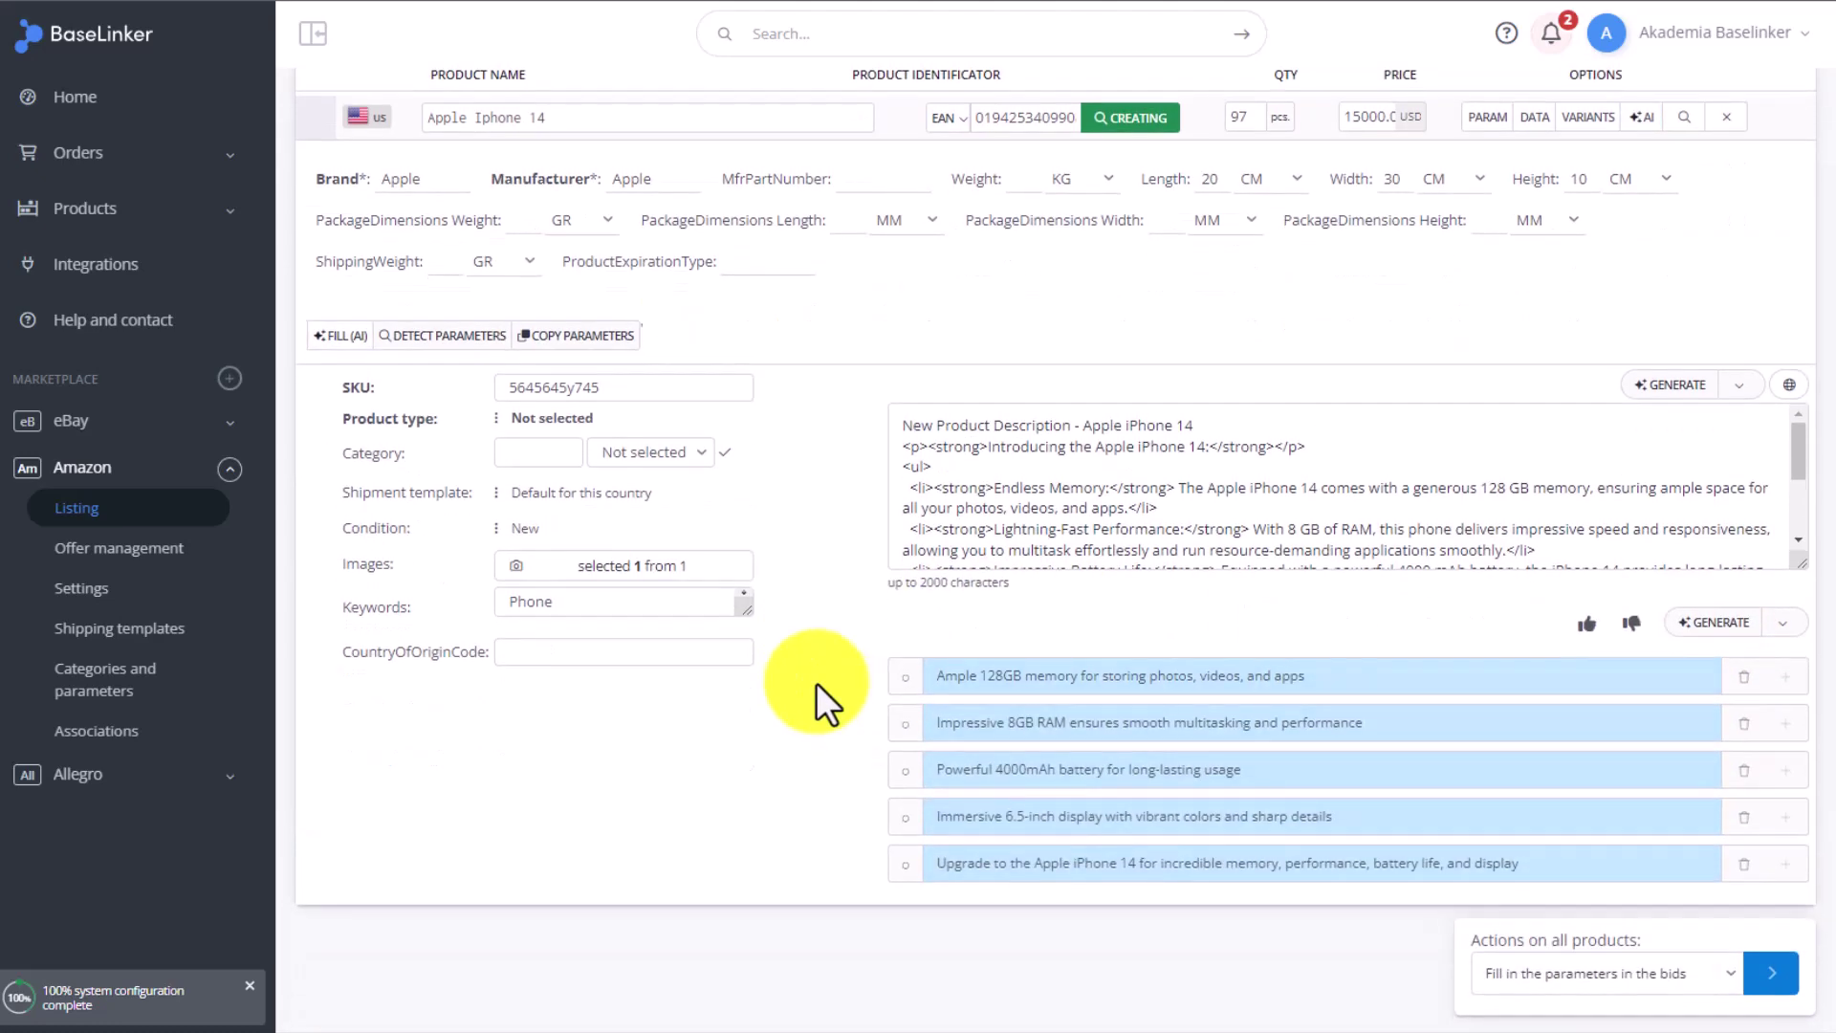
pyautogui.scroll(-3, 817, 681)
pyautogui.scroll(6, 816, 681)
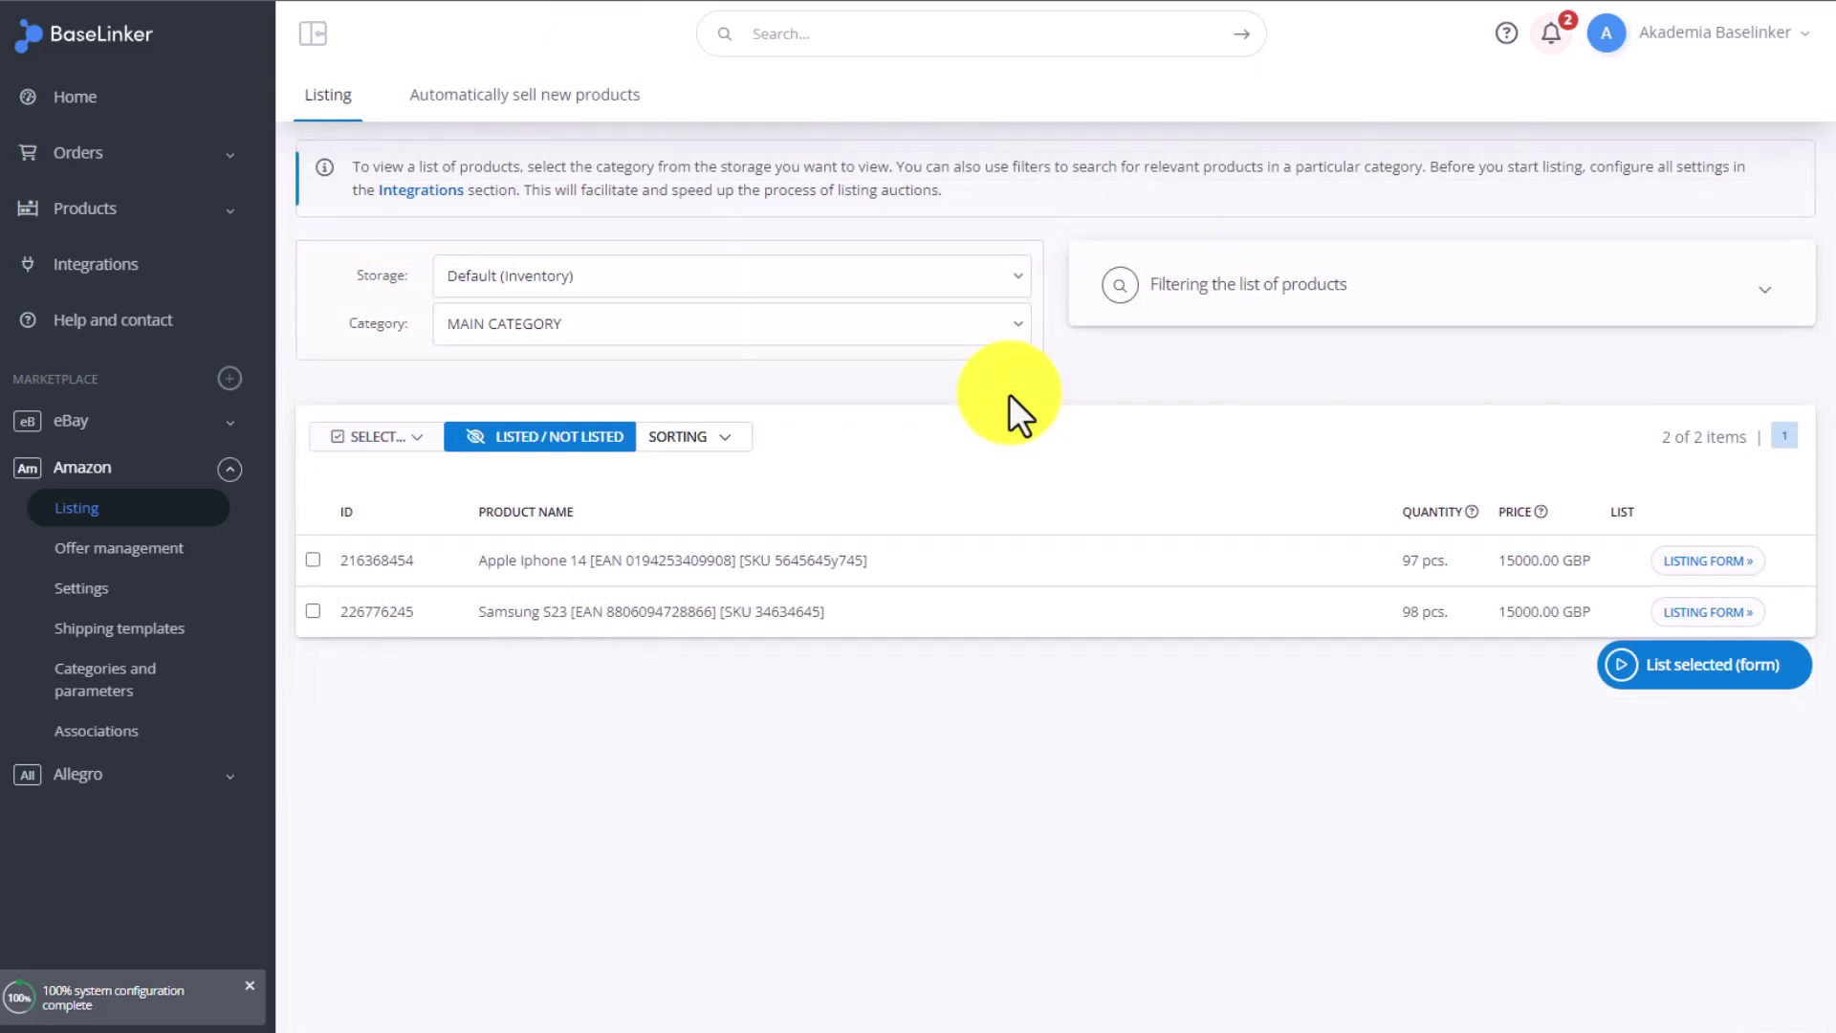
# Tick Apple Iphone 14 again and list it on Amazon.com, matching the first offer found by EAN.
pyautogui.click(313, 559)
pyautogui.click(1647, 681)
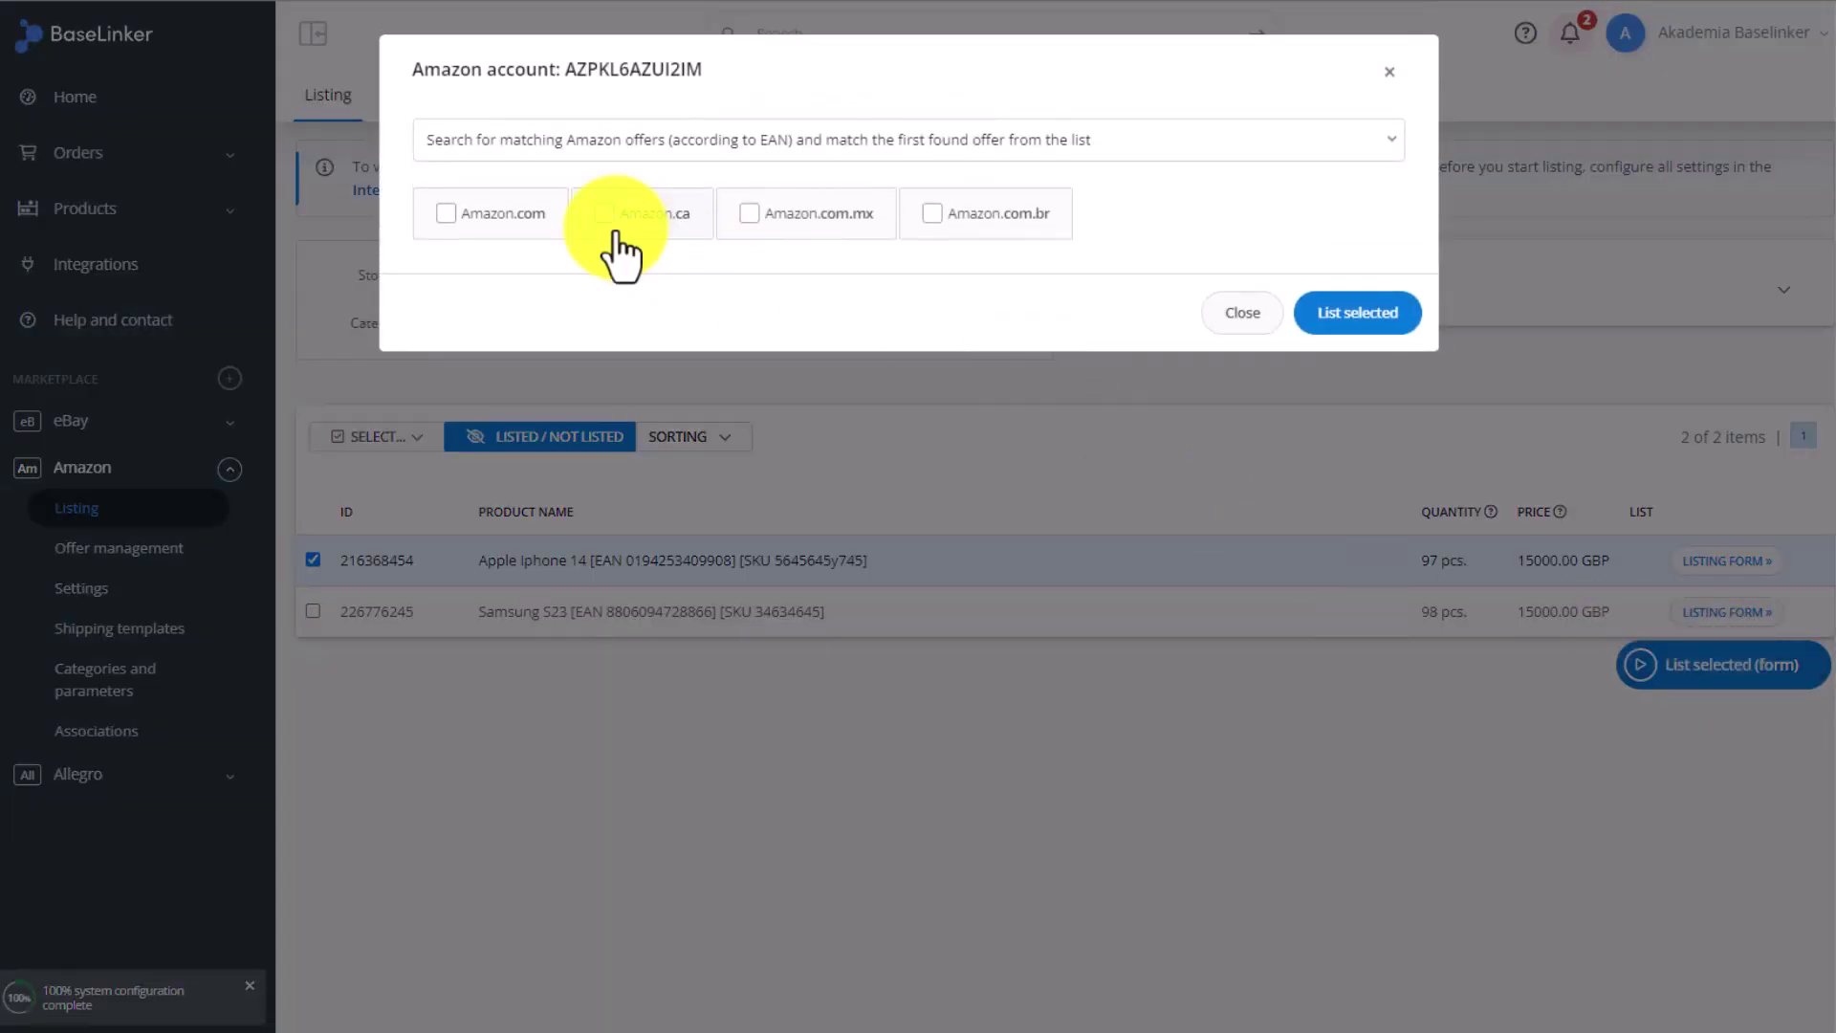
pyautogui.click(579, 215)
pyautogui.click(1179, 138)
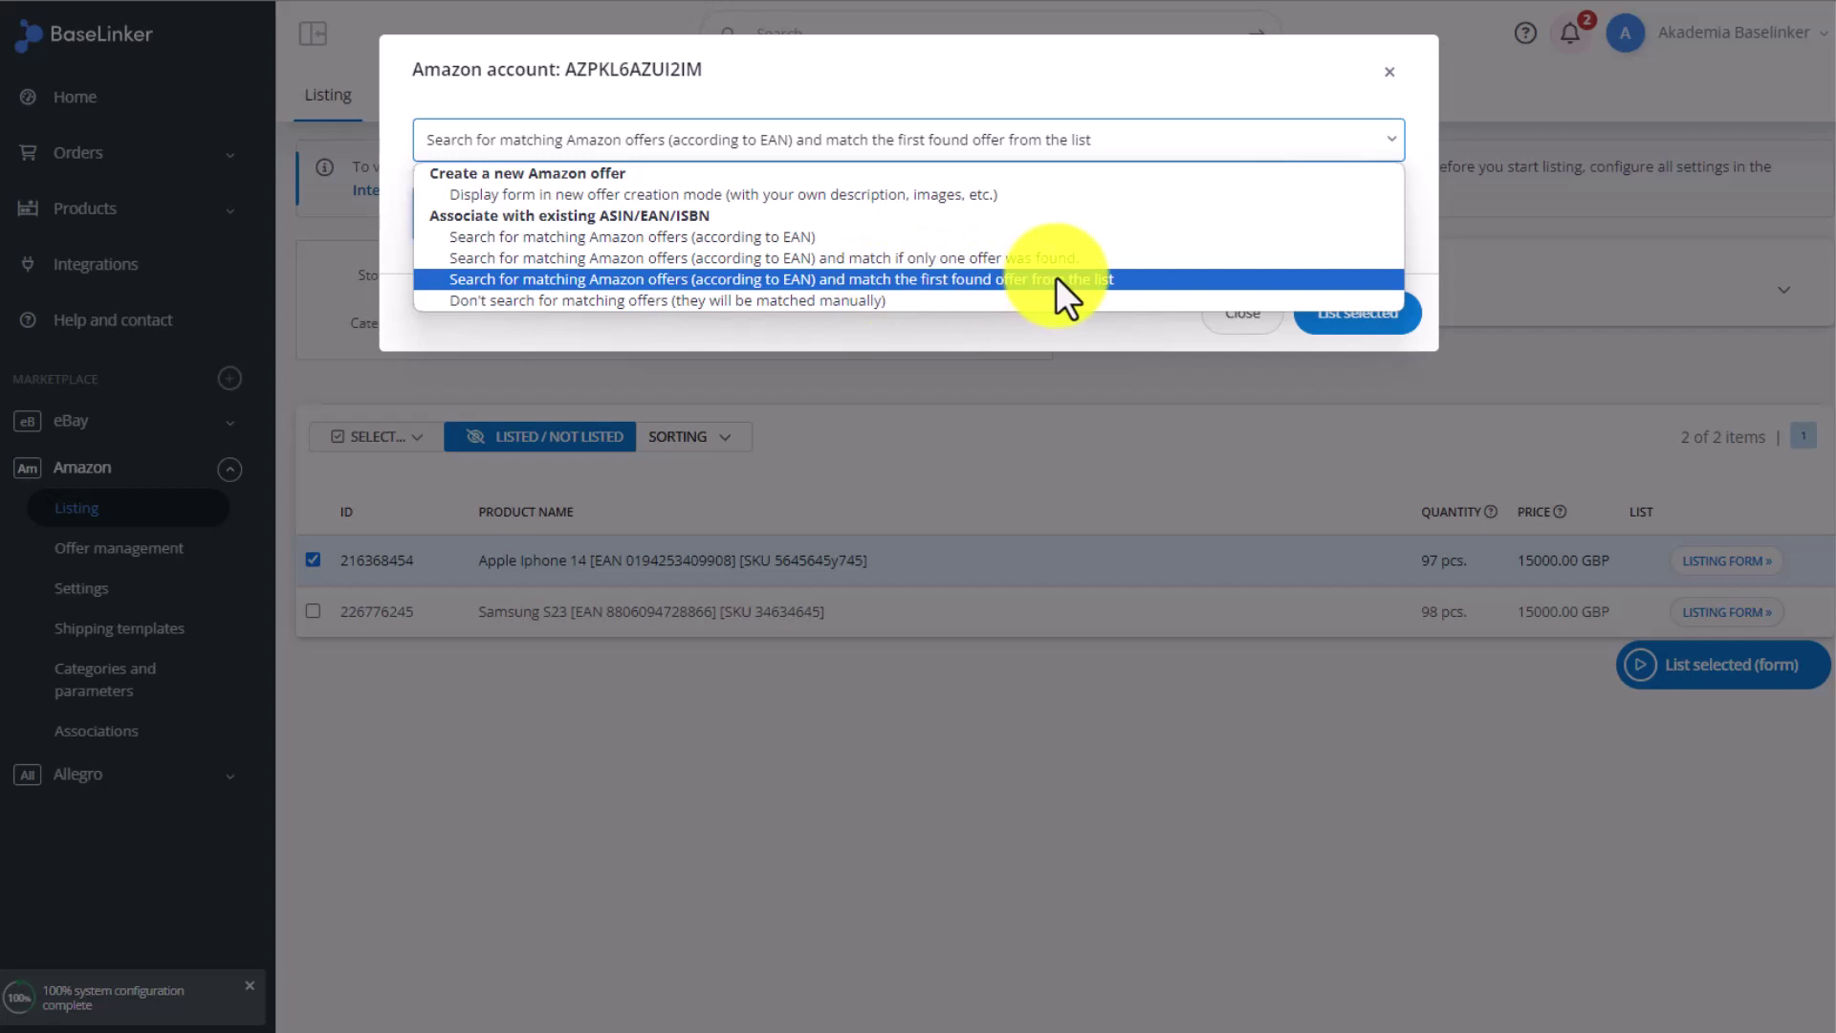
pyautogui.click(970, 279)
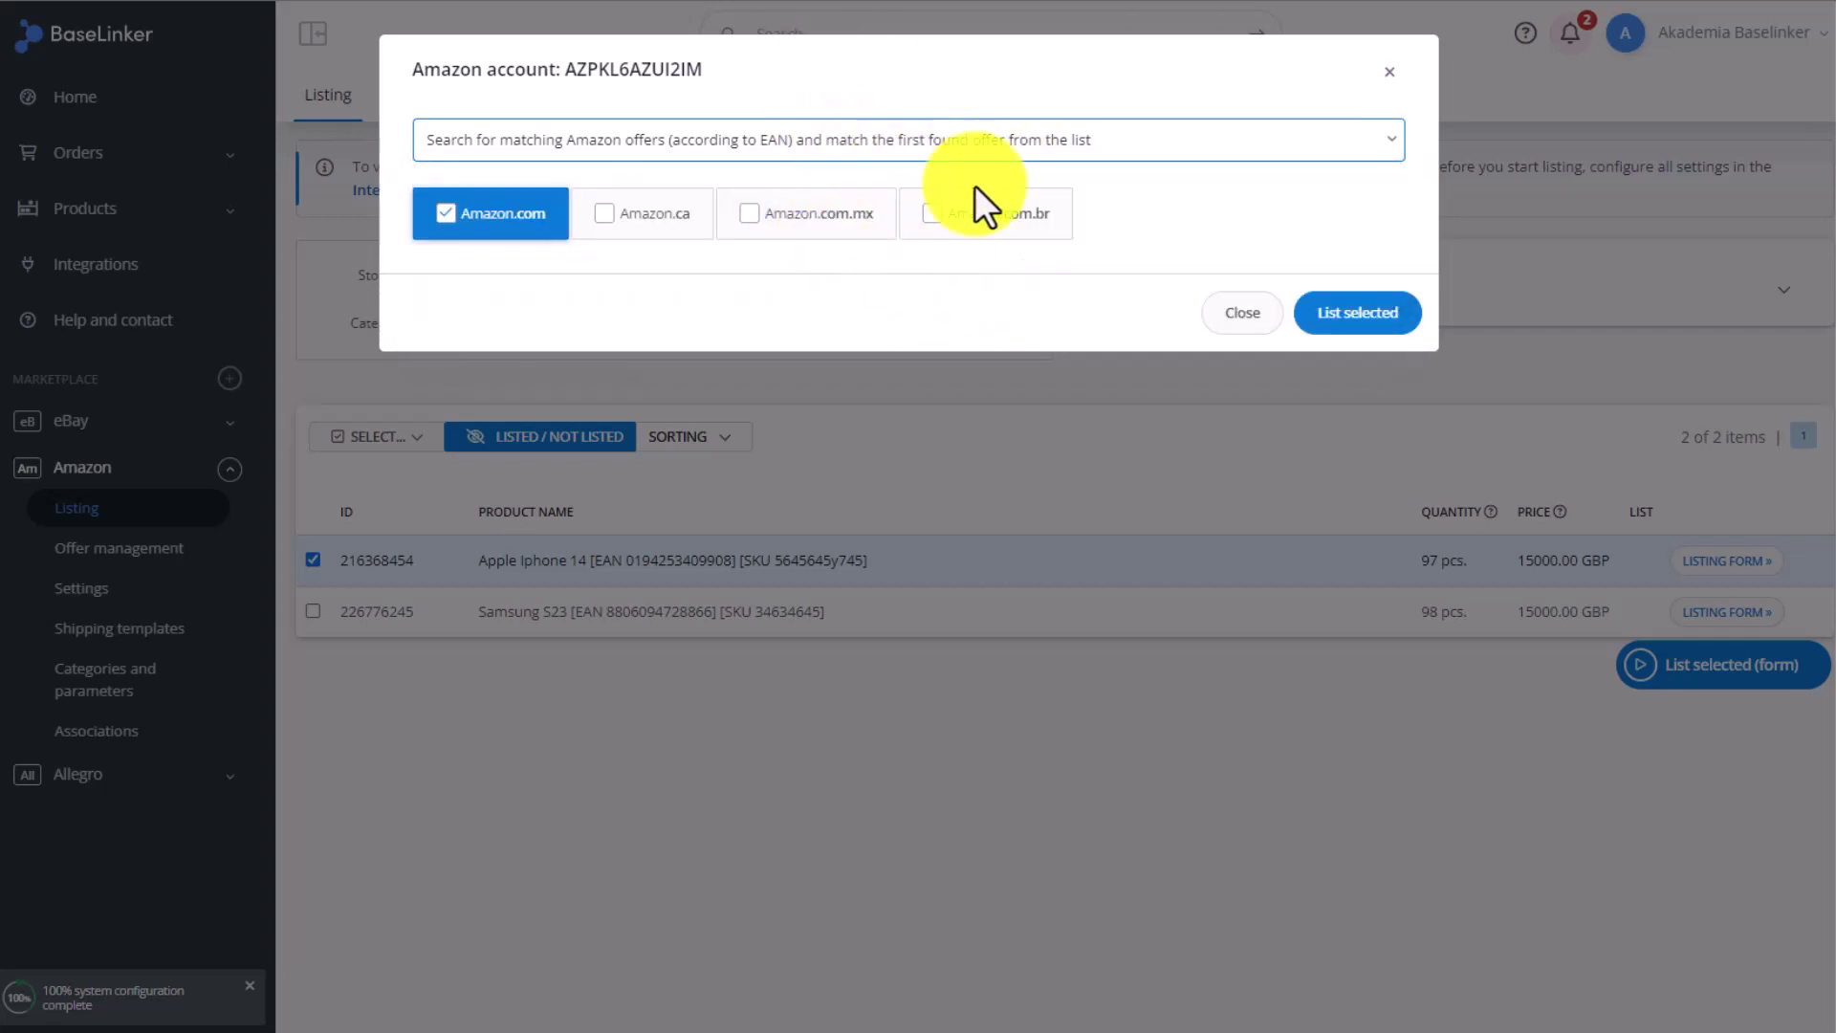
pyautogui.click(1363, 313)
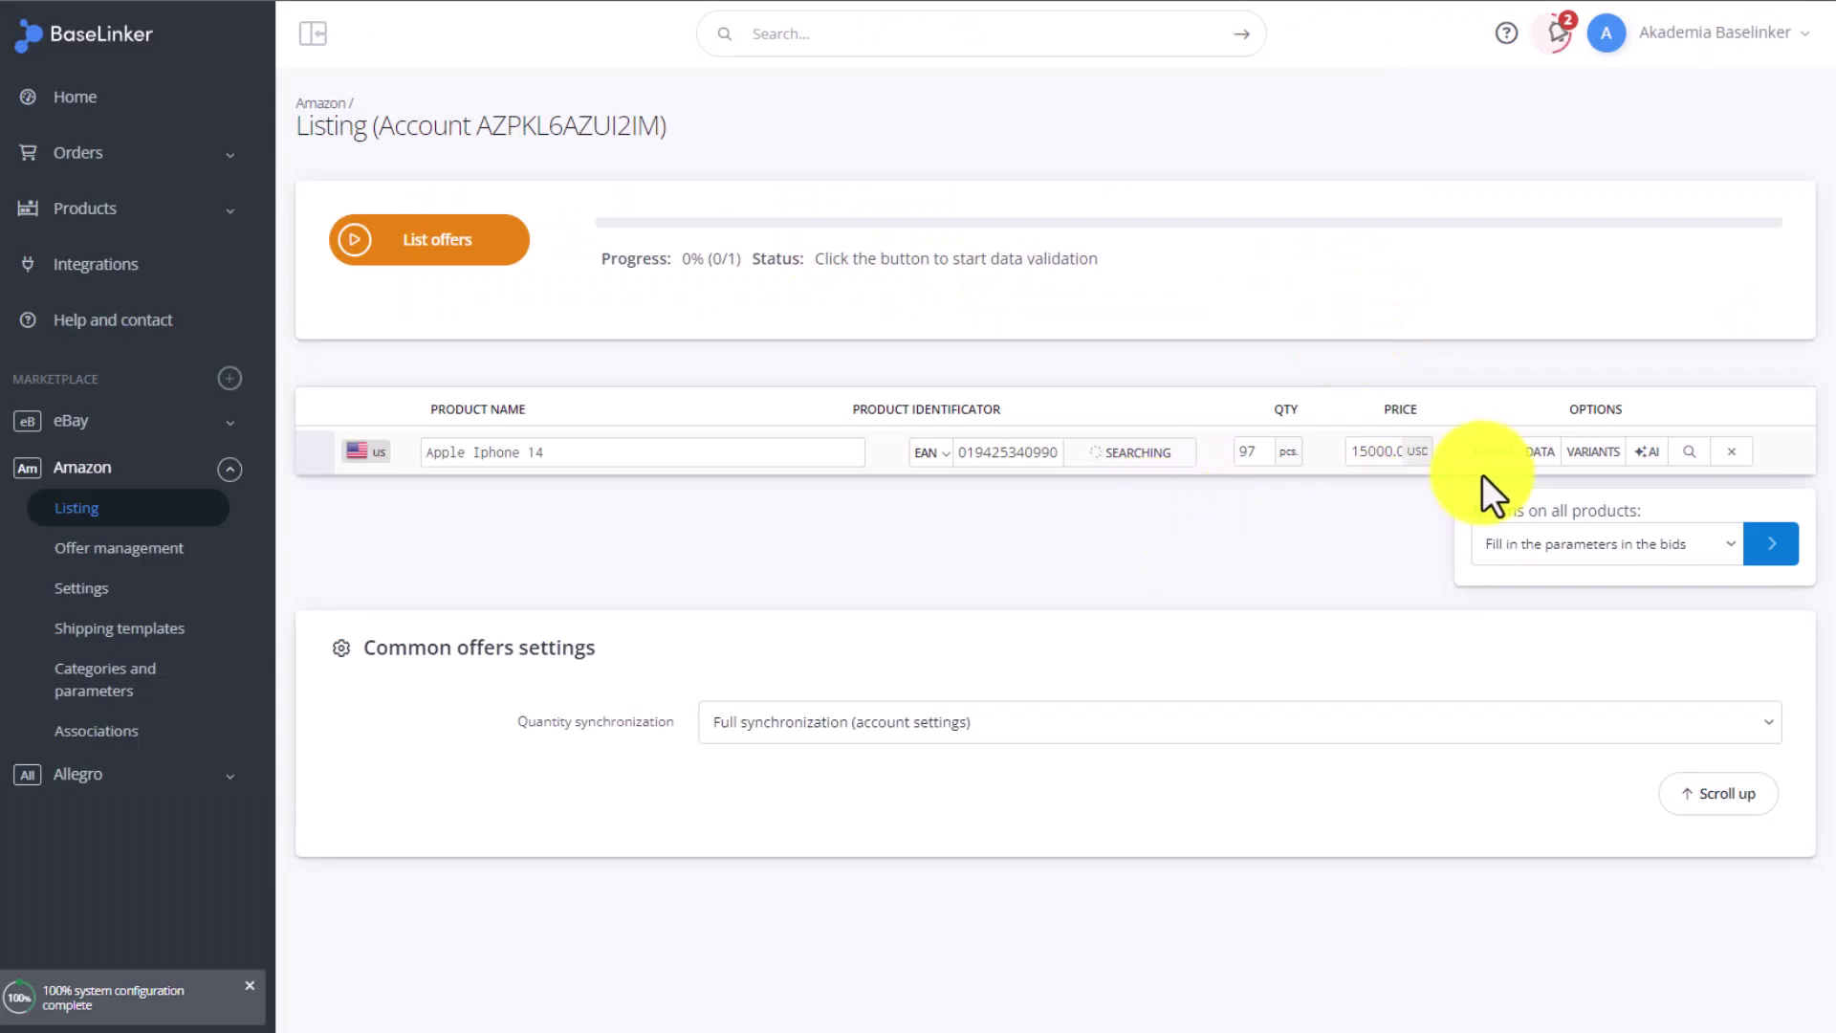
# Trim the product name to 'Apple iPhone 14' and set the quantity to 97.
pyautogui.click(1535, 451)
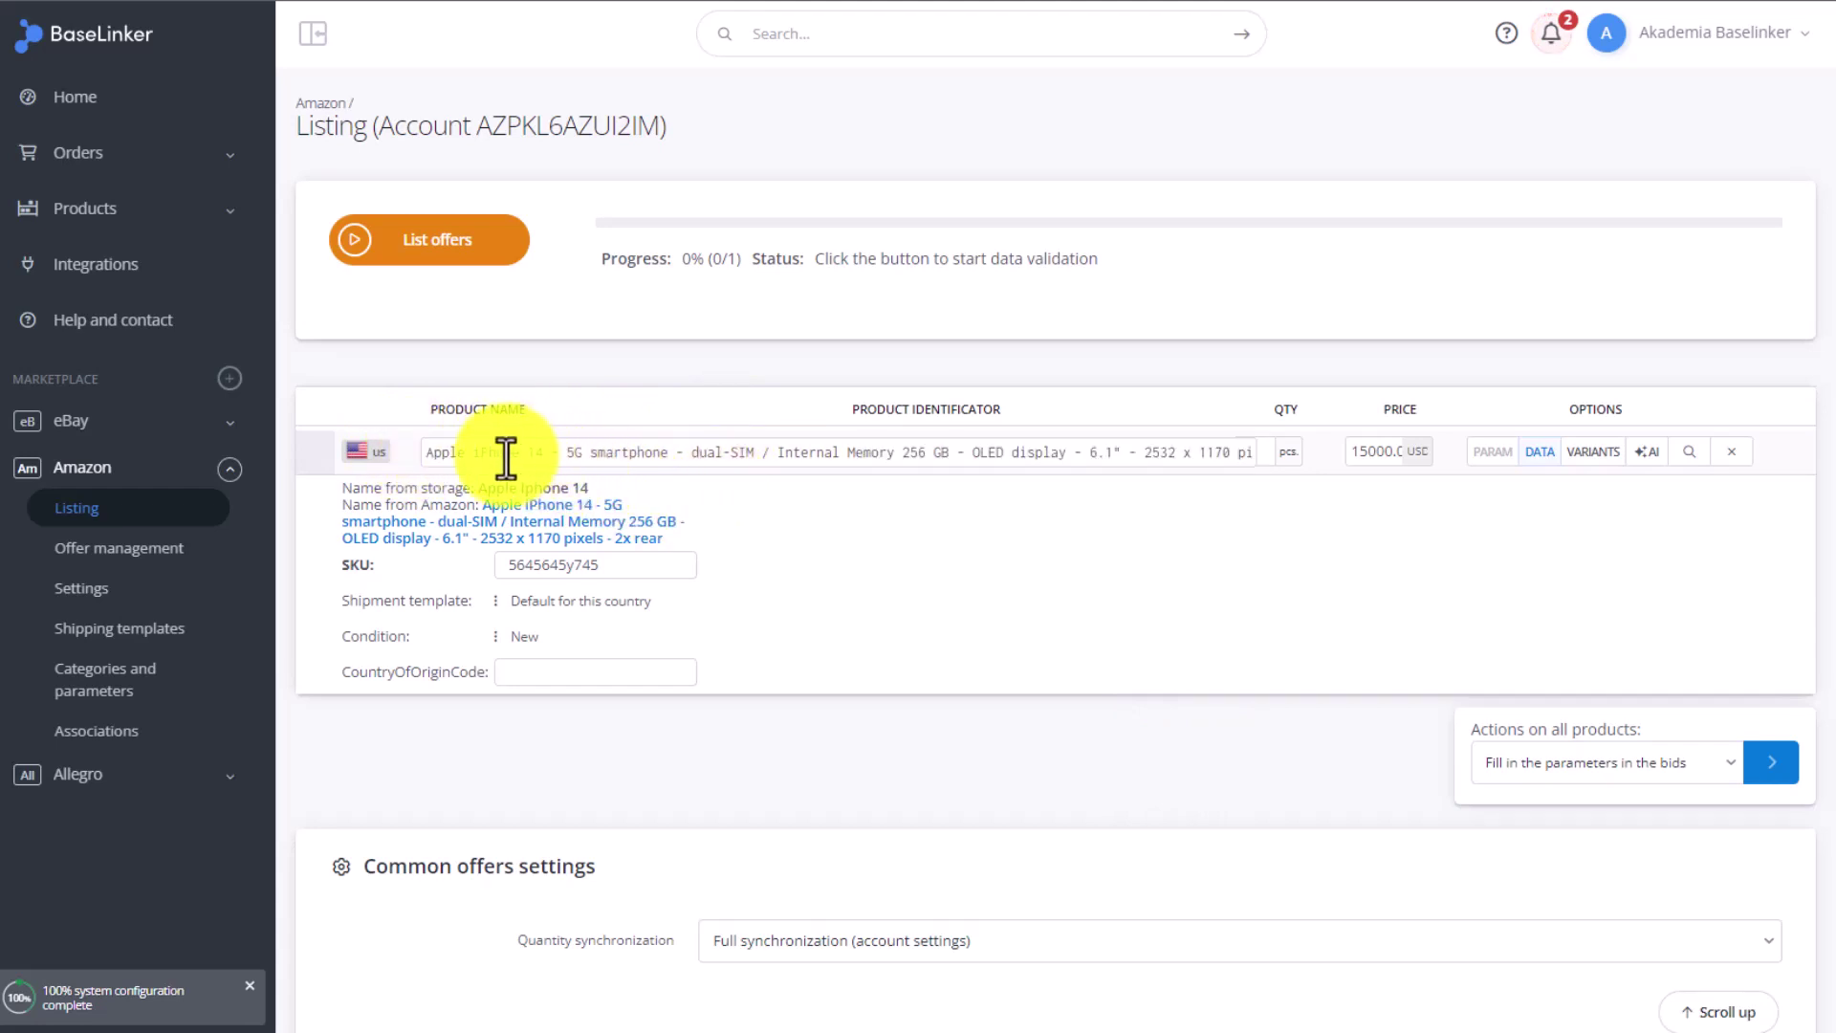
pyautogui.click(555, 452)
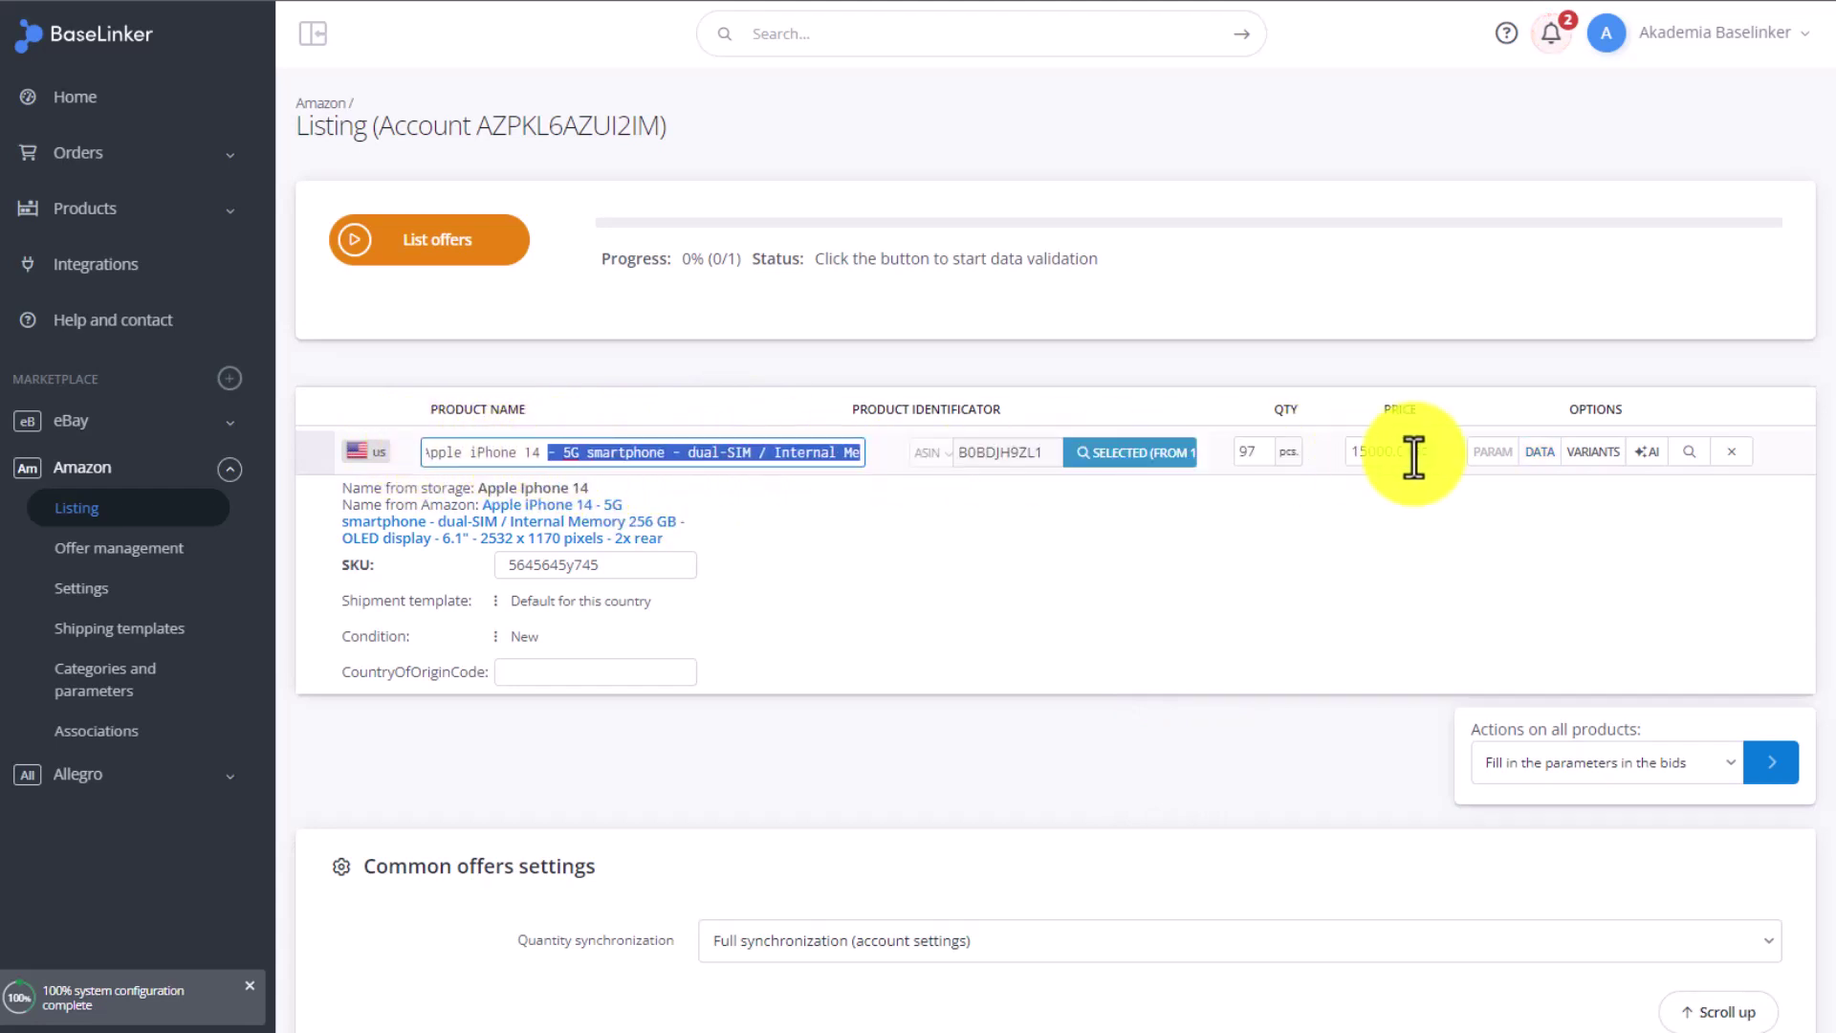
pyautogui.hotkey('shift', 'End')
pyautogui.press('Delete')
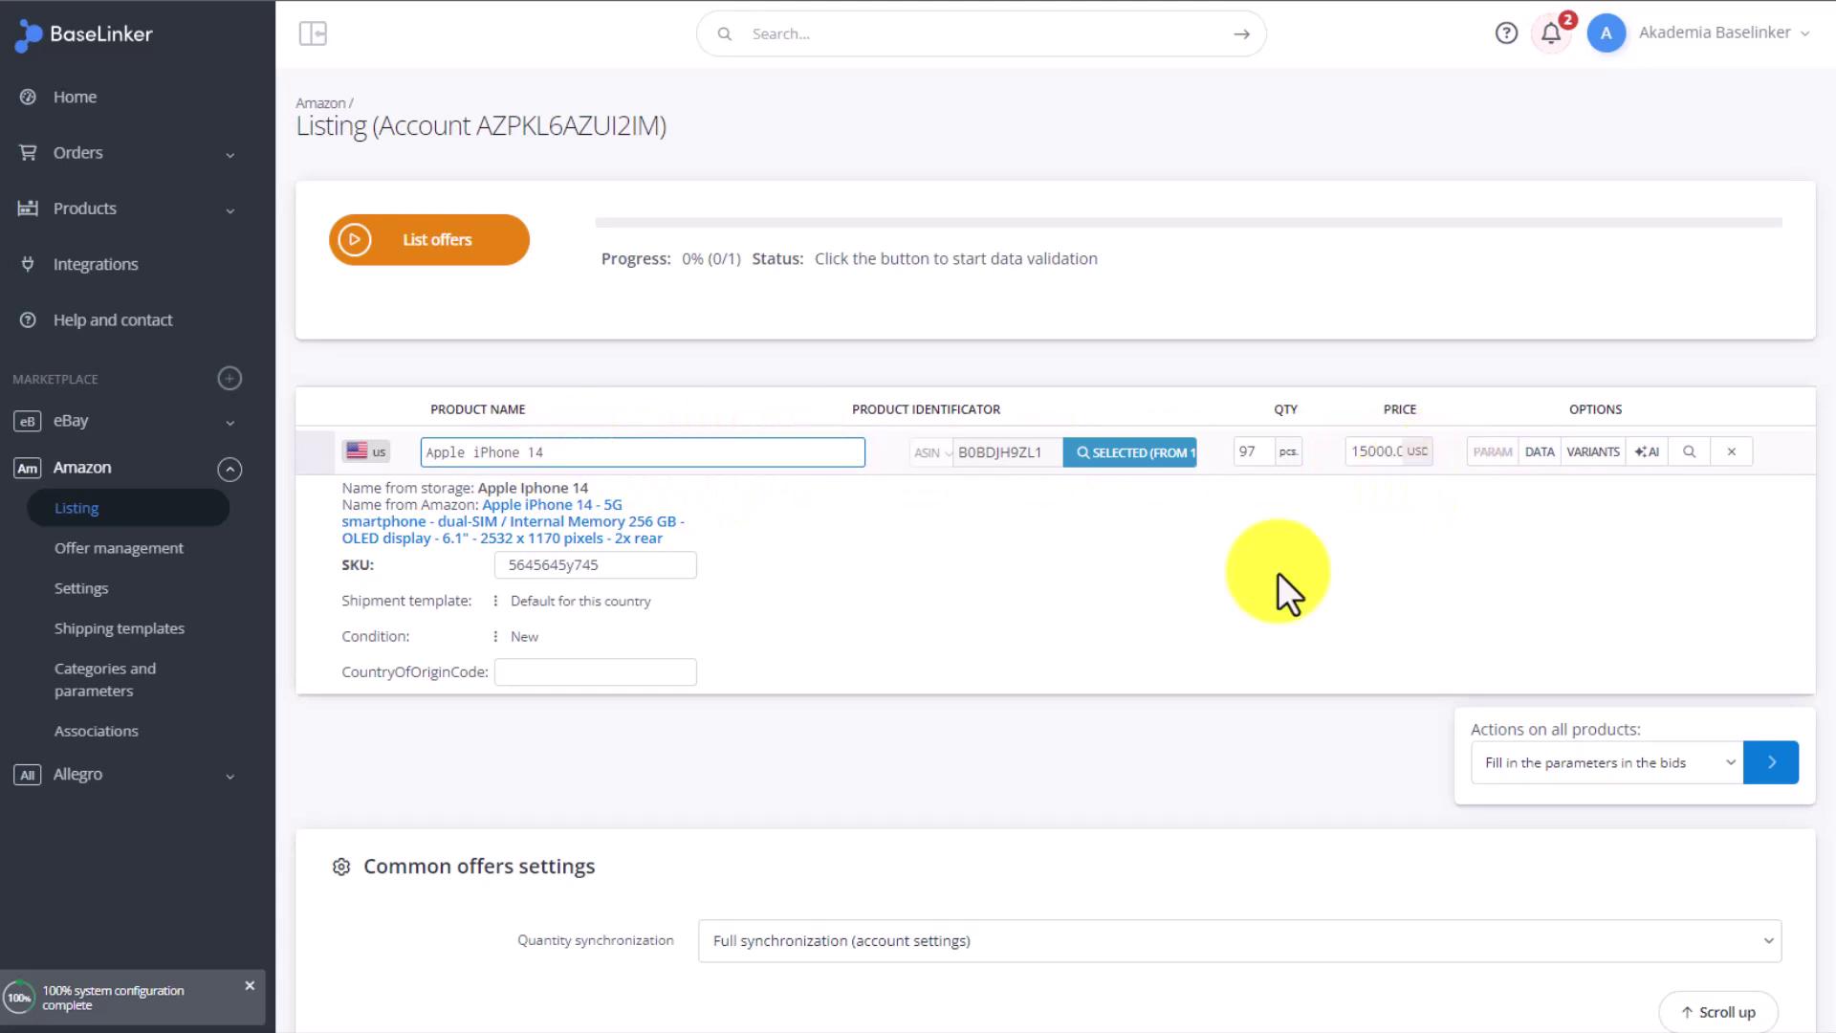
pyautogui.click(1196, 579)
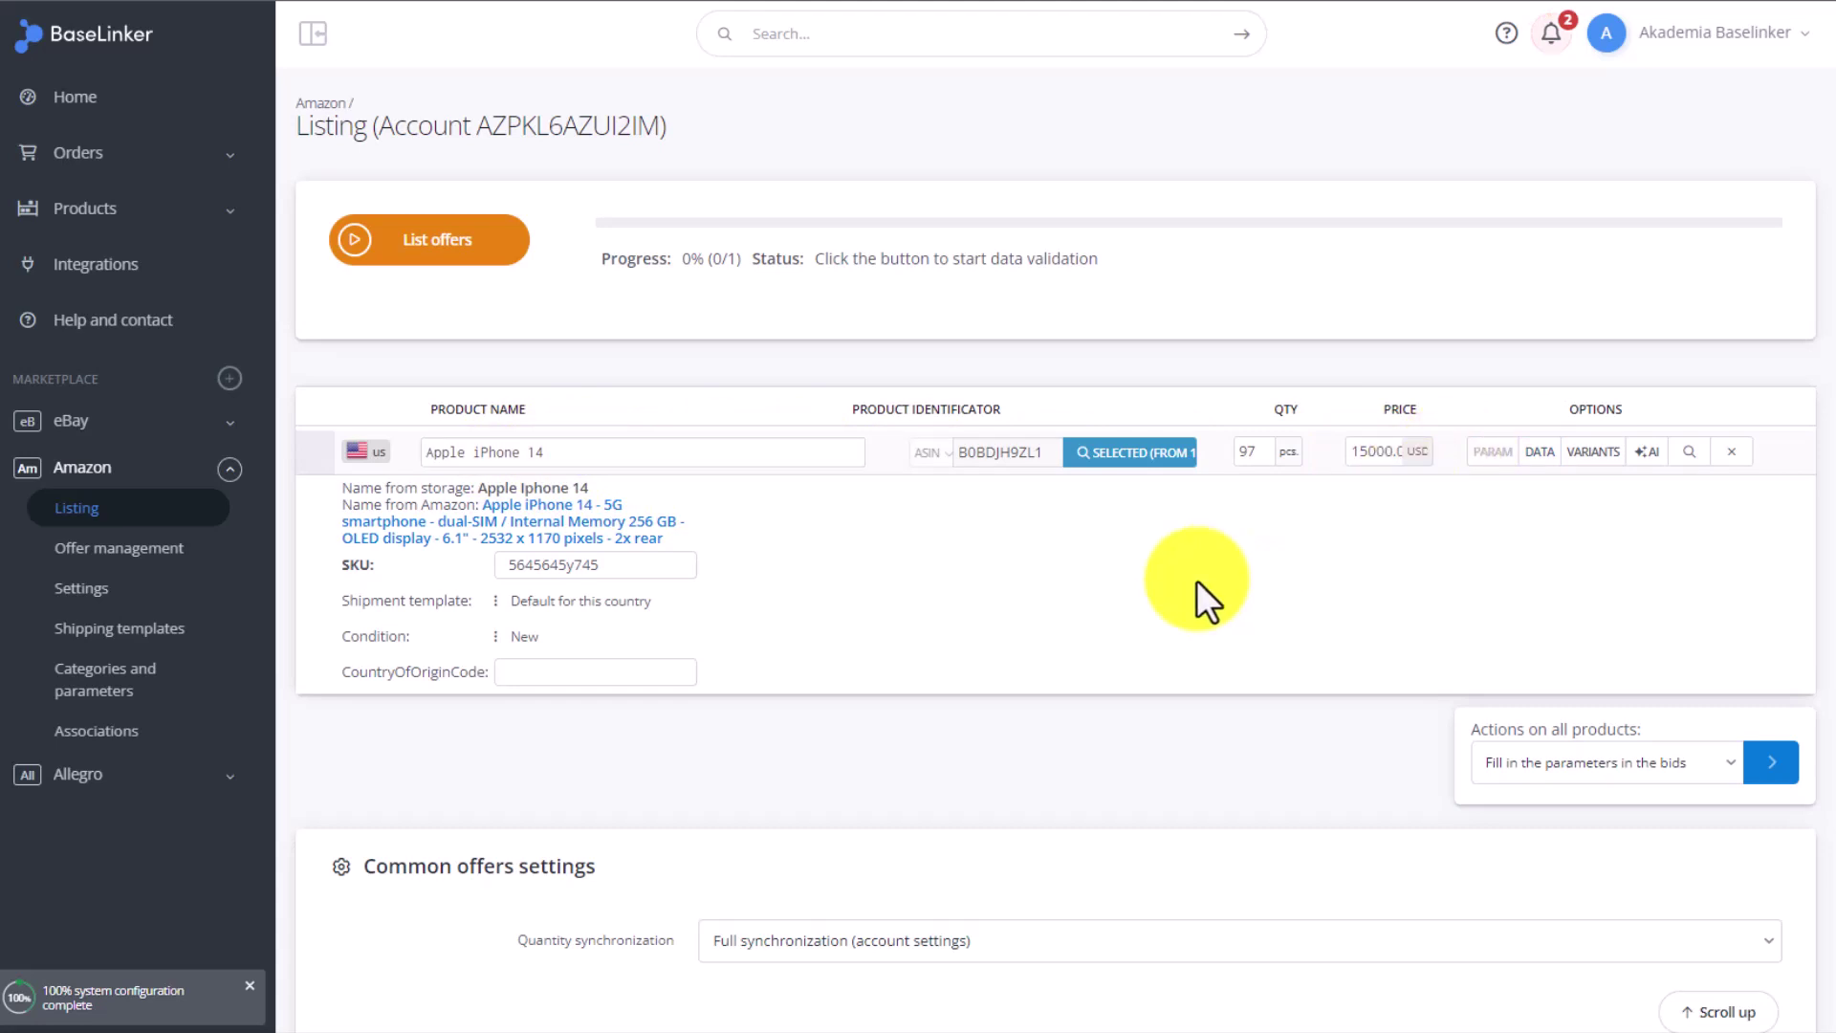
pyautogui.click(1247, 447)
pyautogui.write('97')
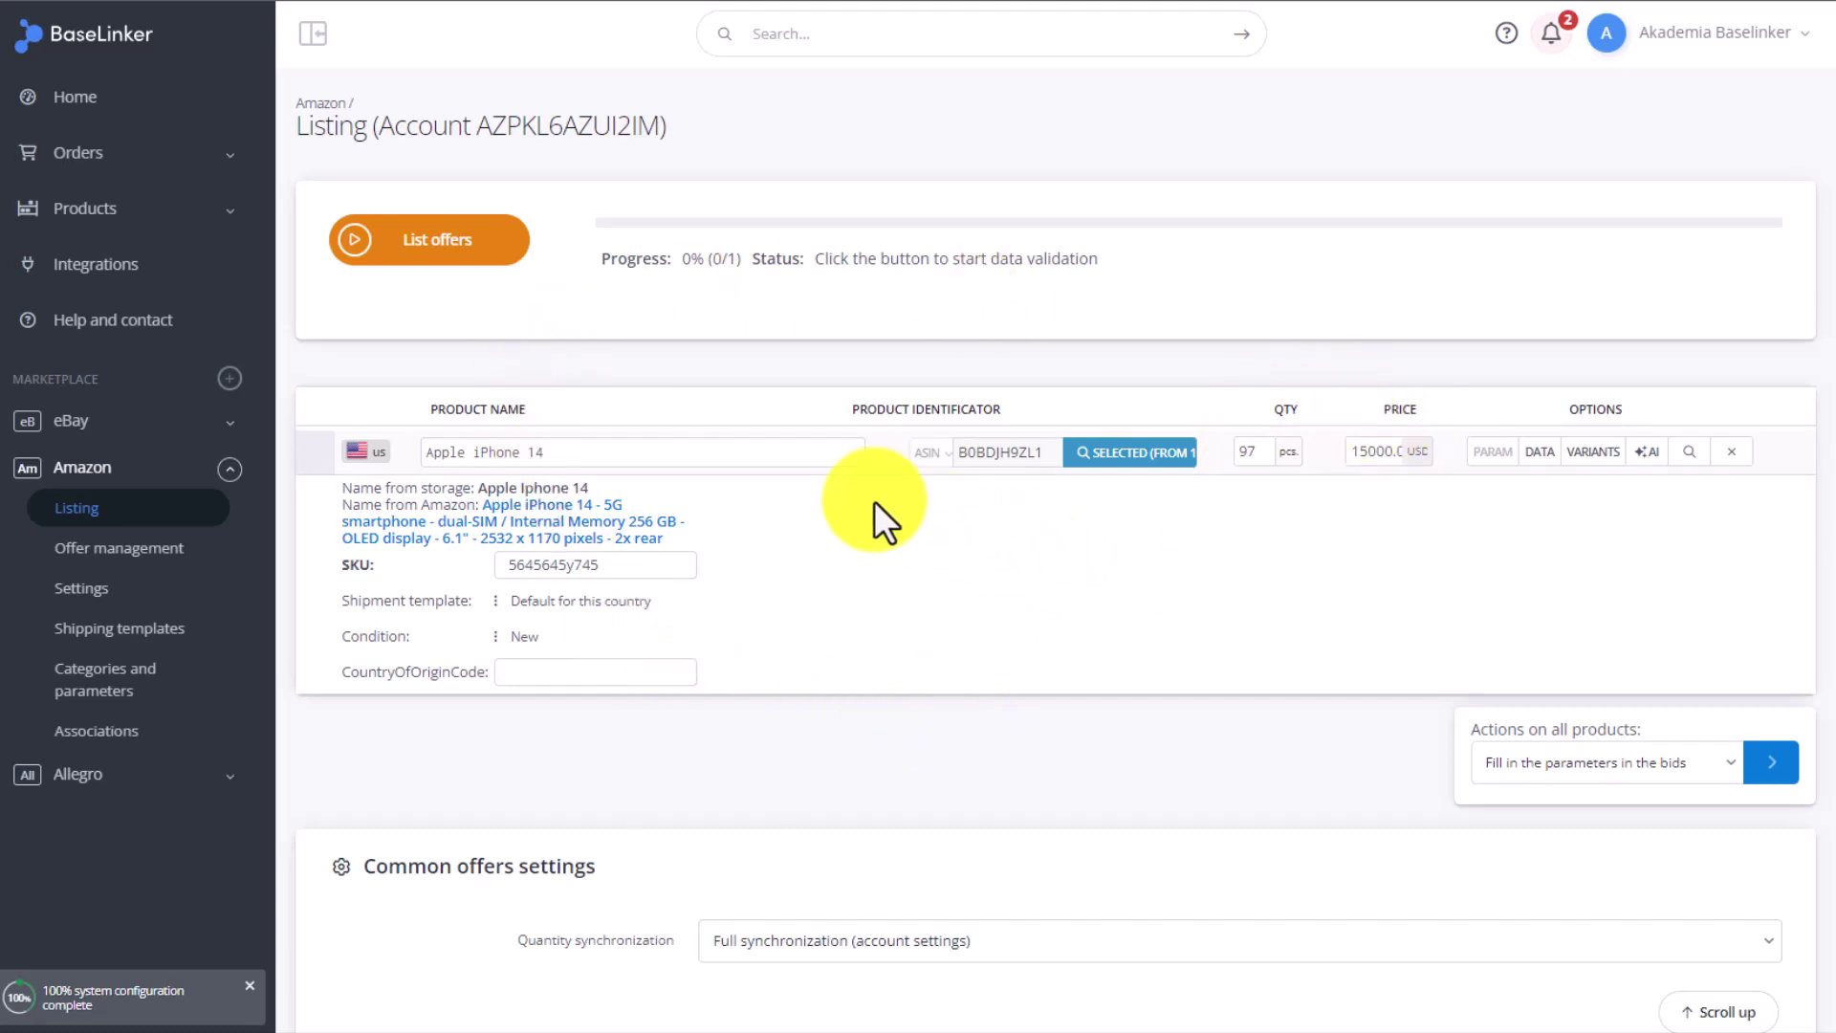
# Send the offer to Amazon and view it in Offer management's In queue tab.
pyautogui.click(409, 251)
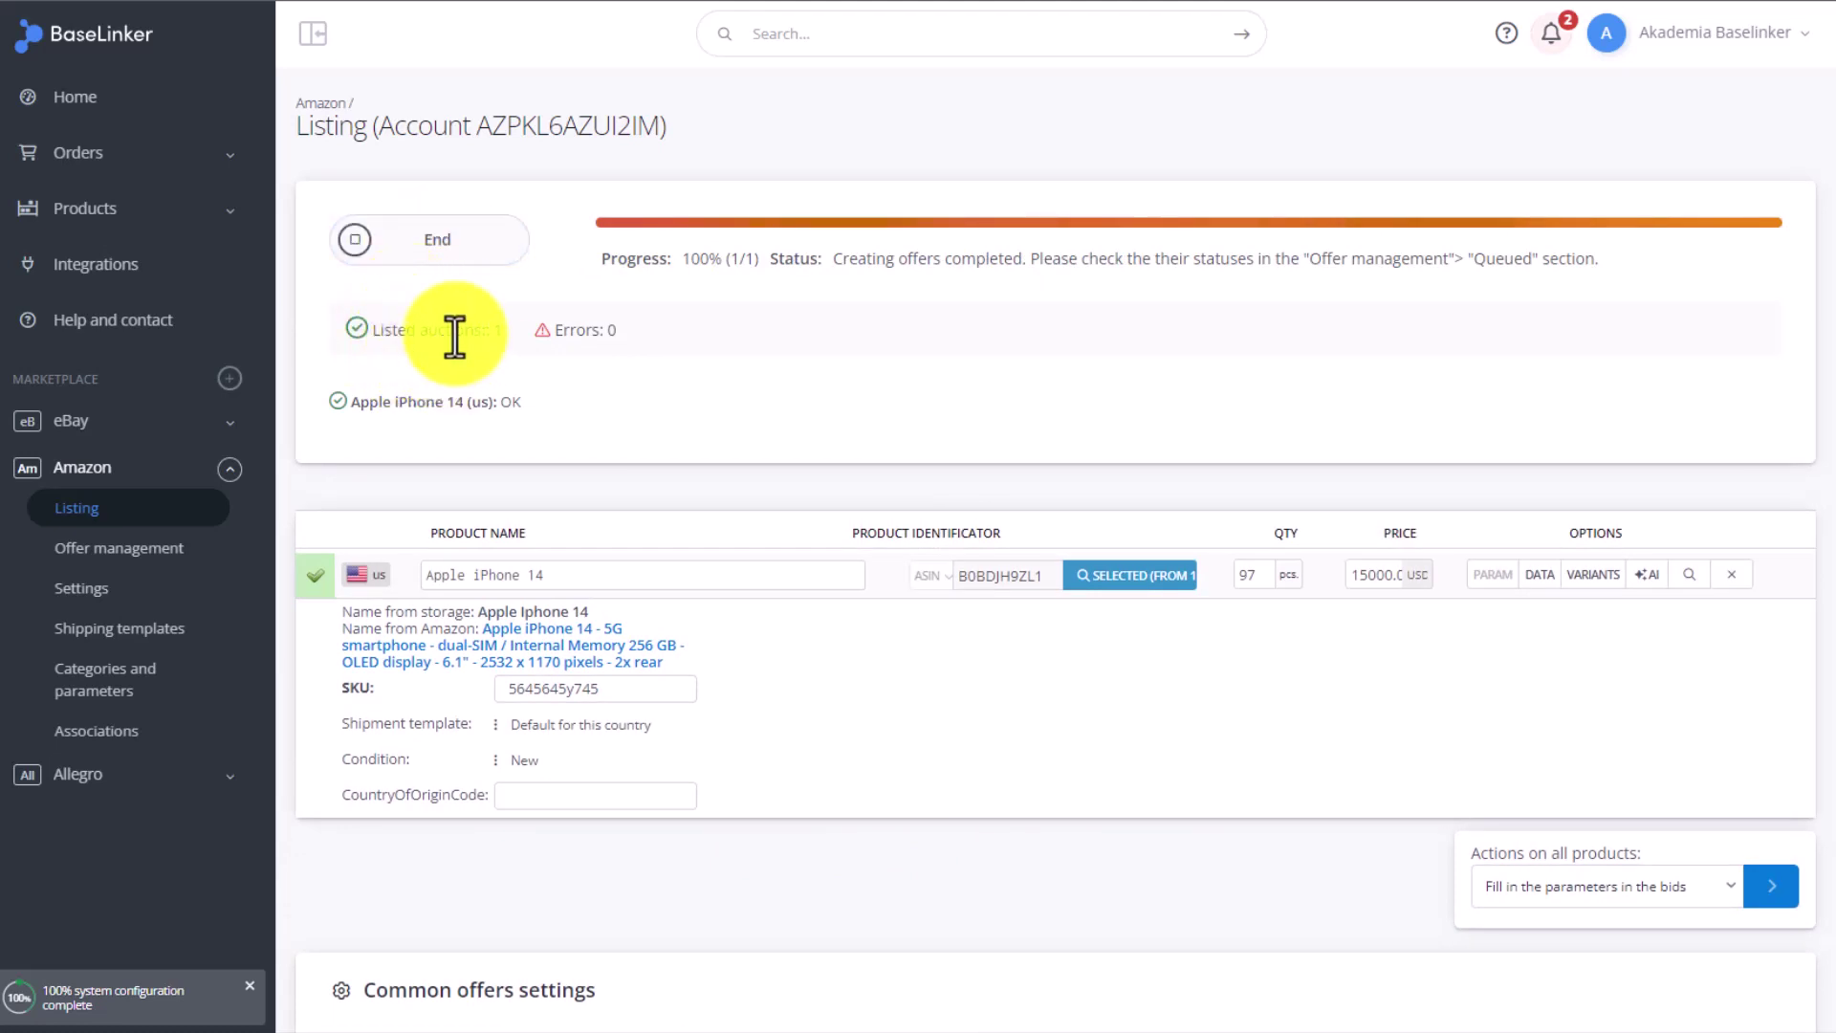
pyautogui.click(158, 547)
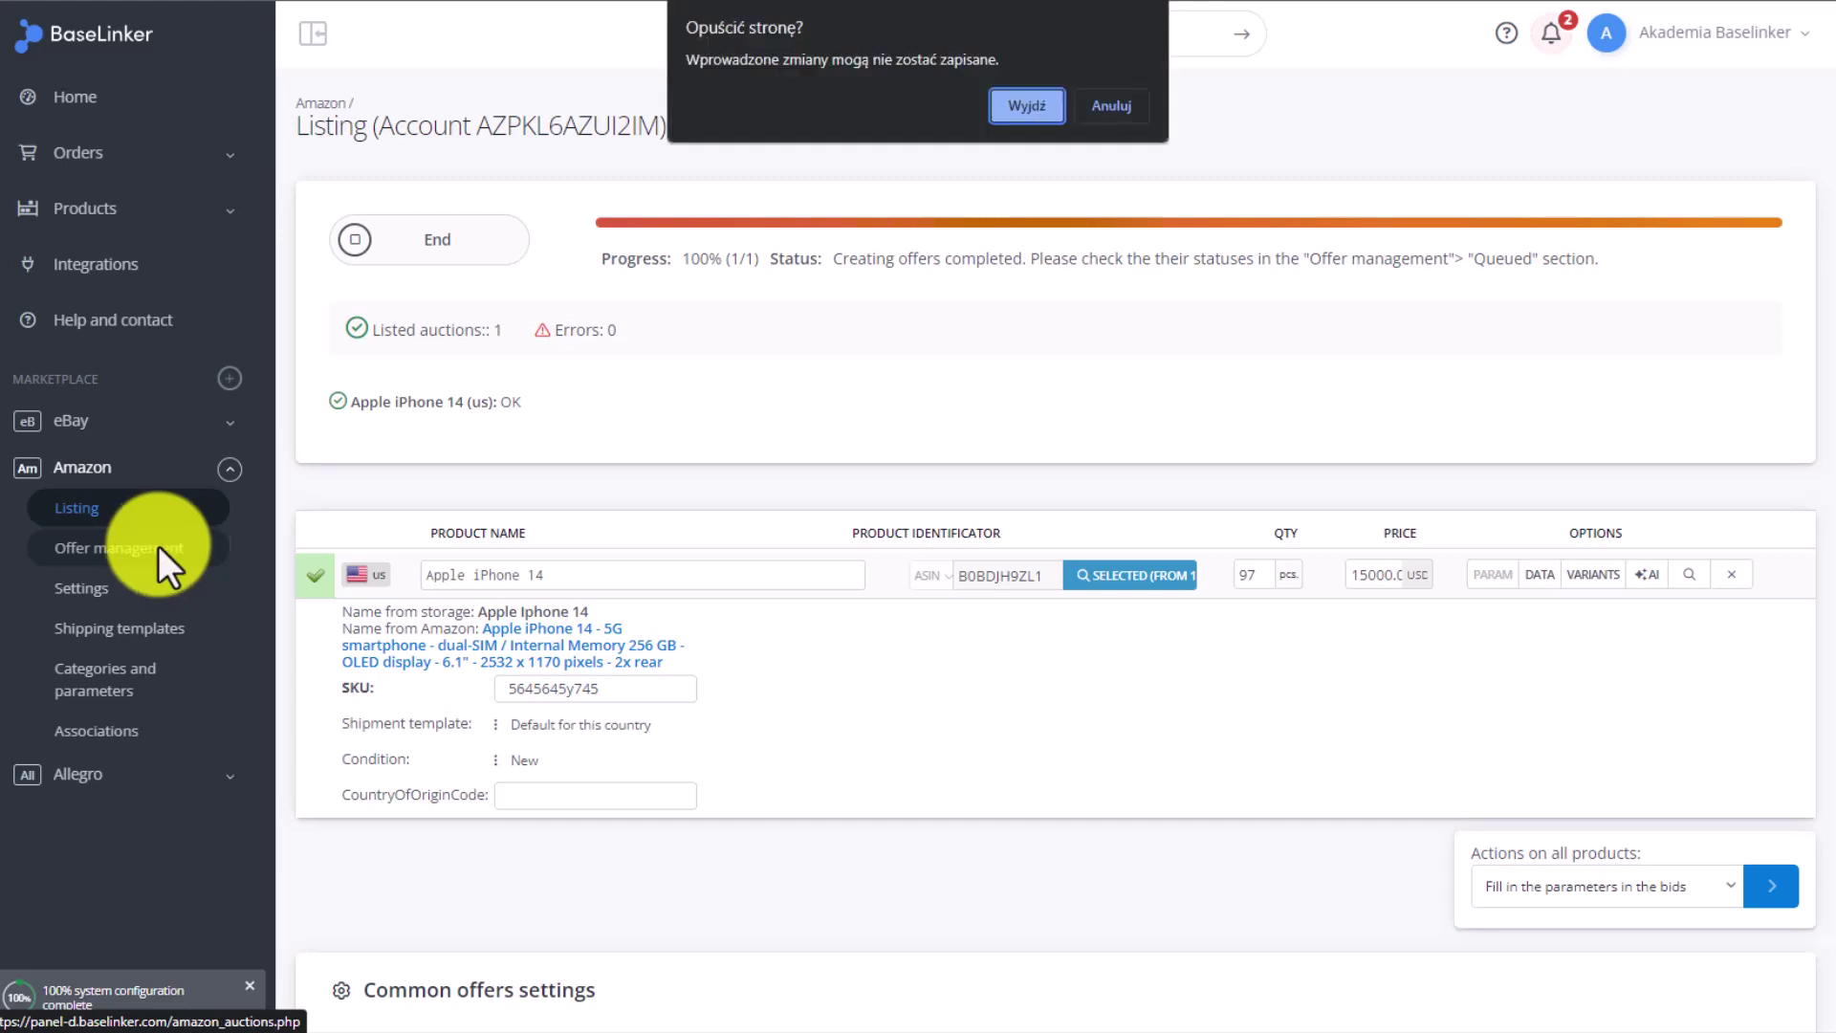
pyautogui.click(1023, 110)
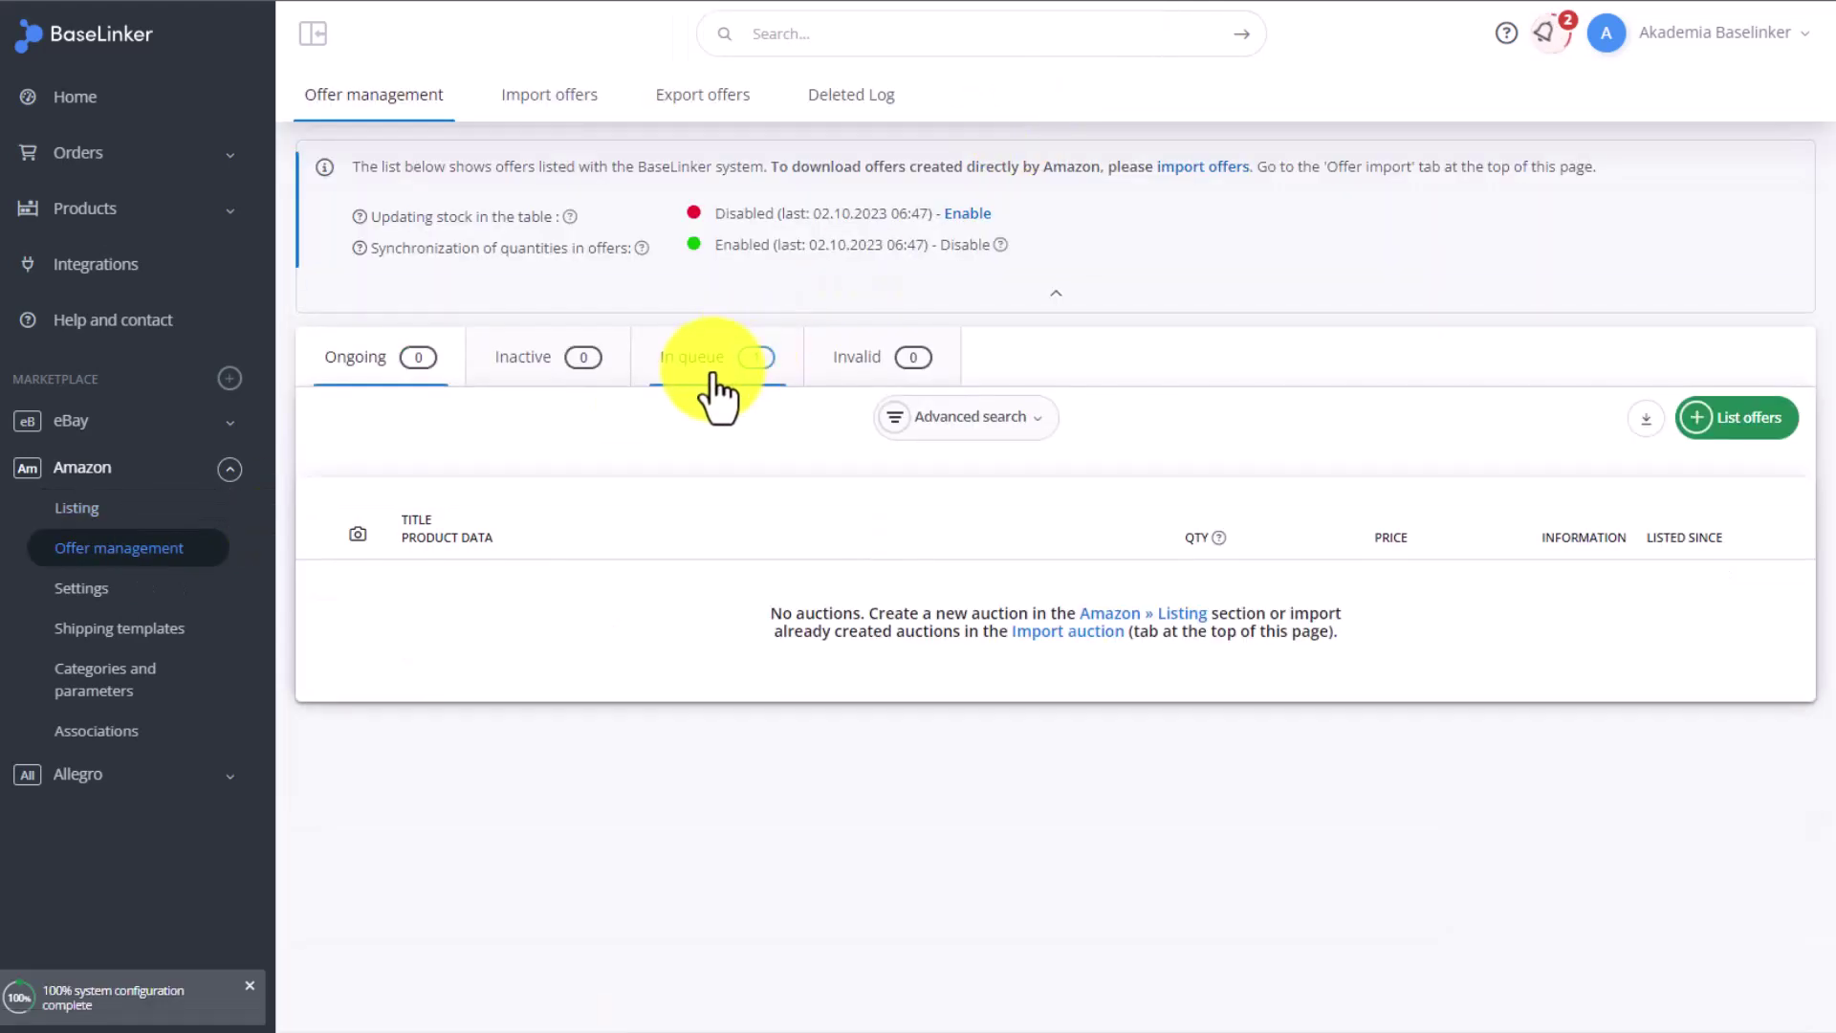
pyautogui.click(732, 354)
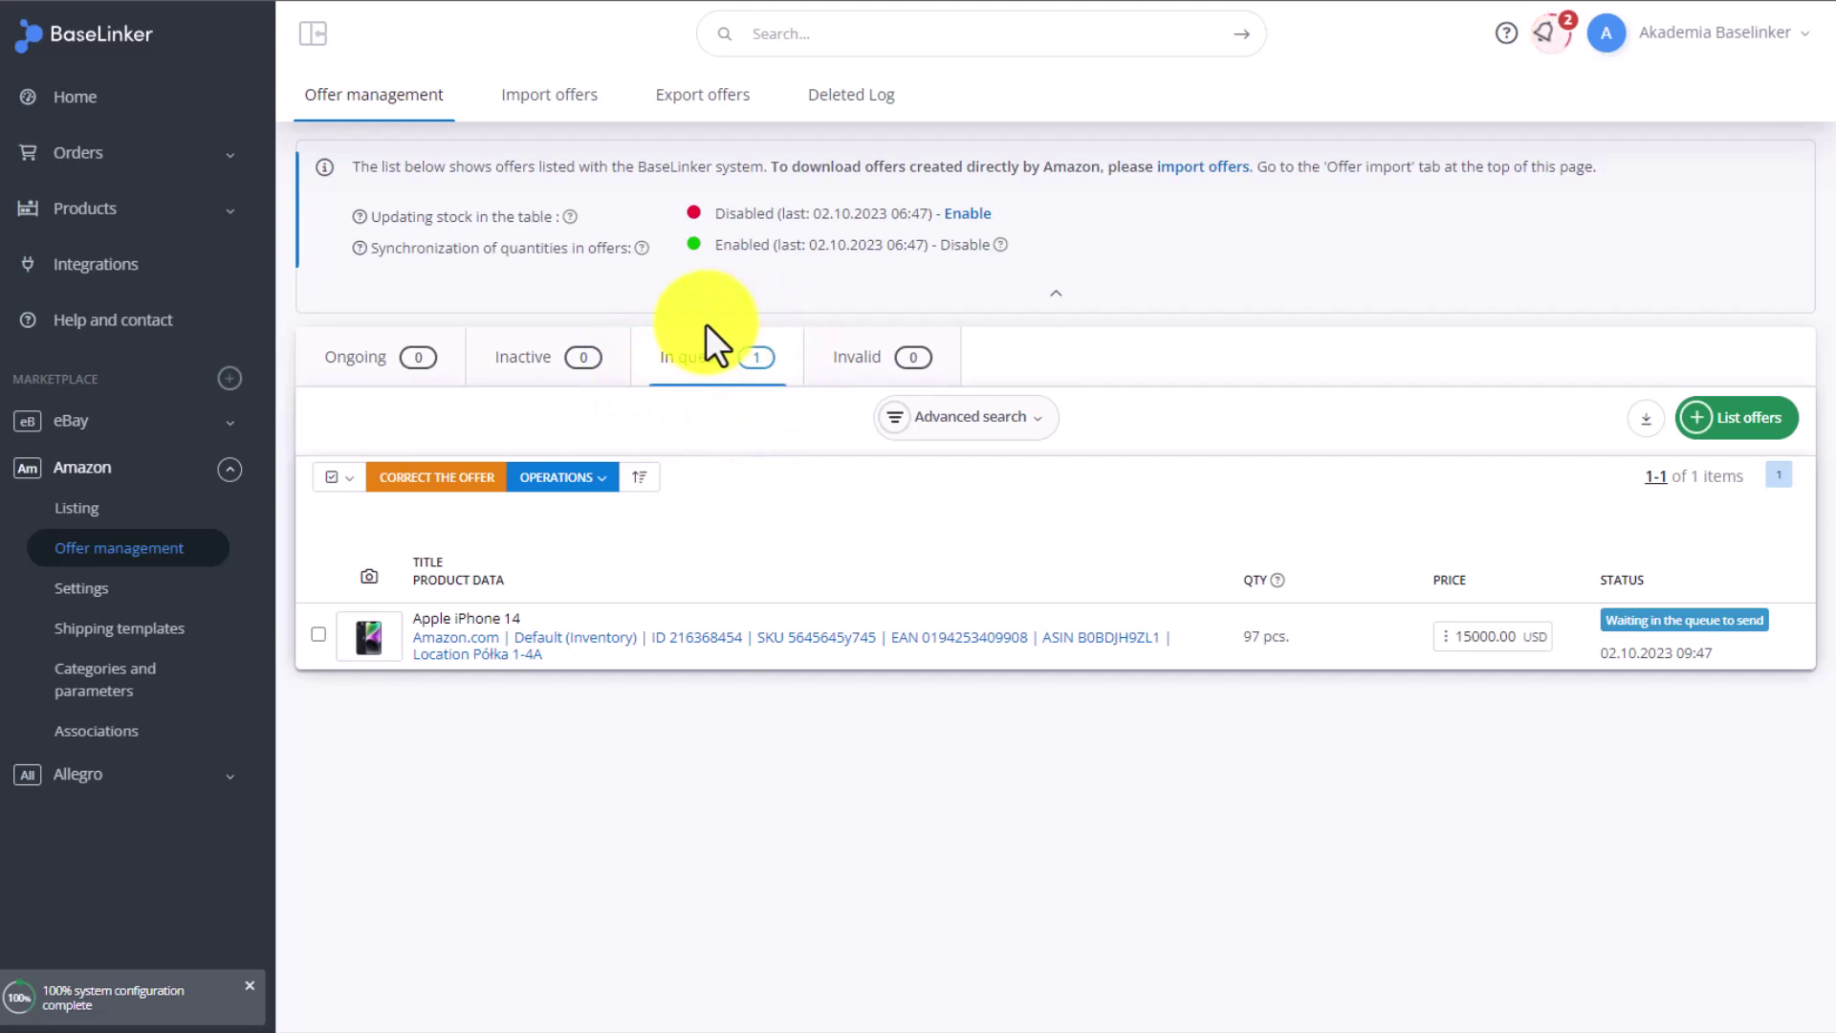
# On eBay Listing, filter to Default (Inventory) storage and MAIN CATEGORY, then tick Apple Iphone 14.
pyautogui.click(215, 422)
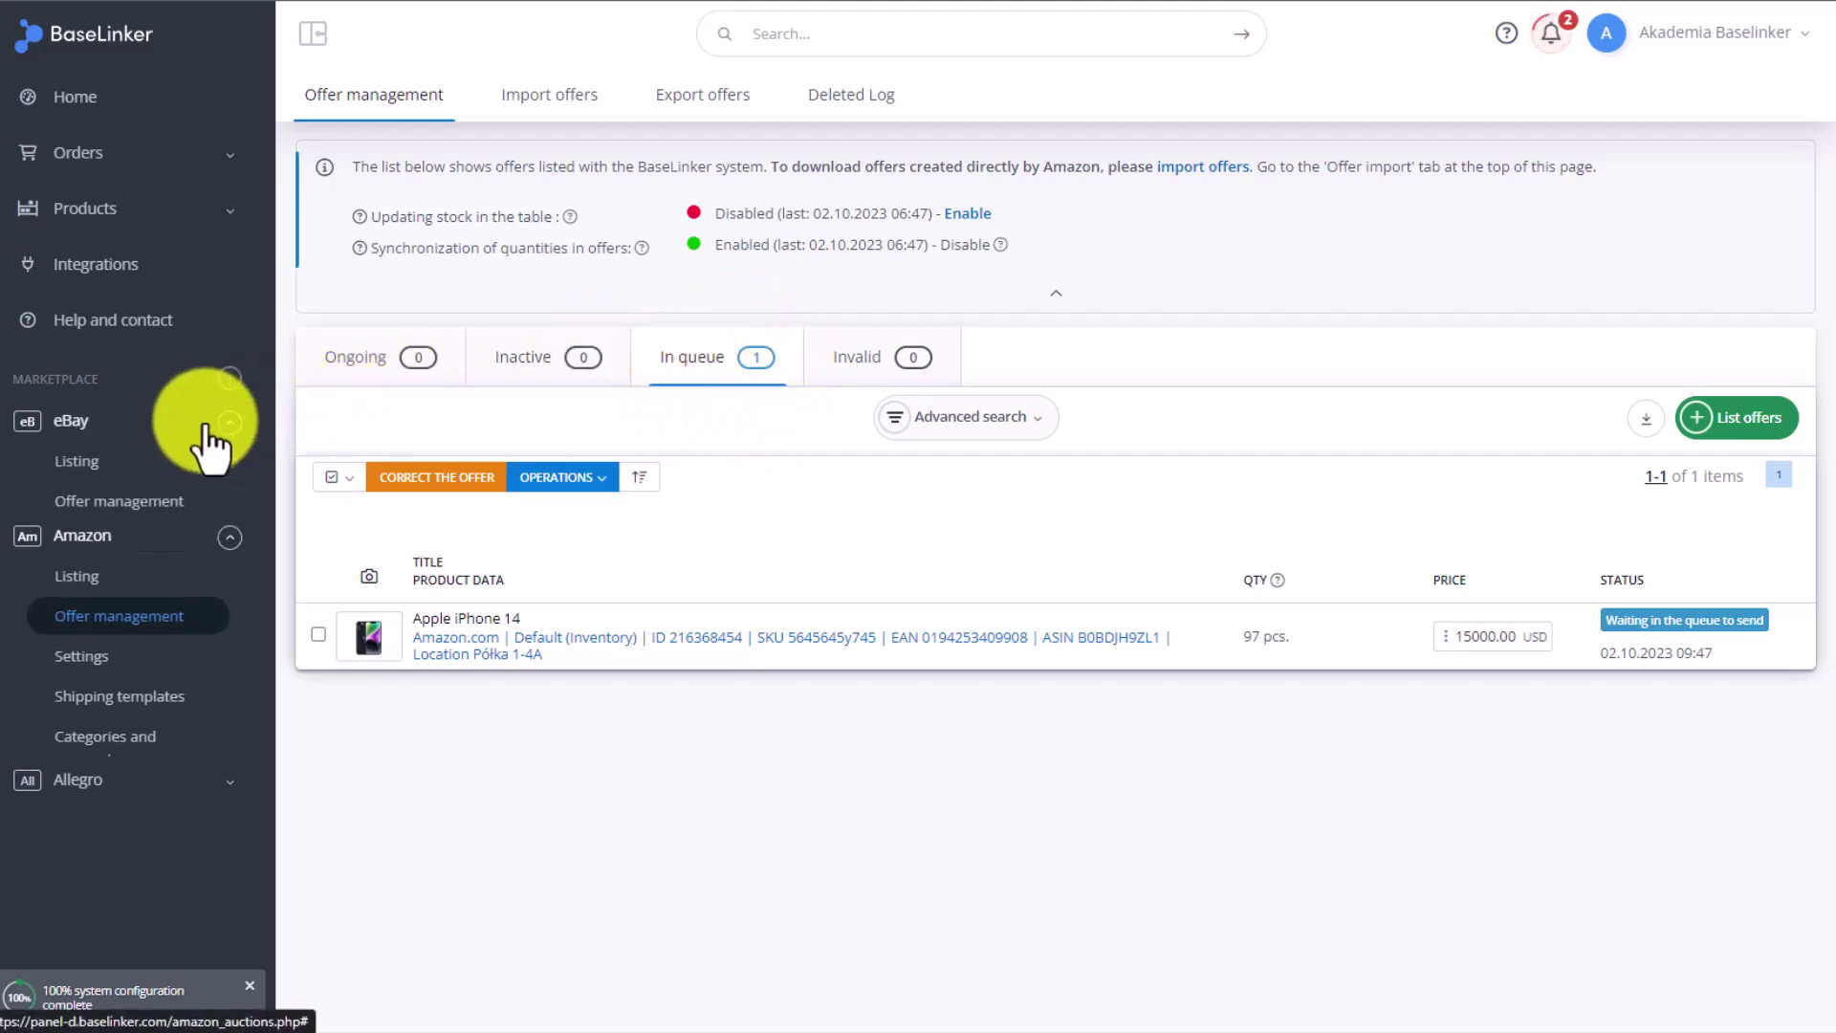
pyautogui.click(86, 465)
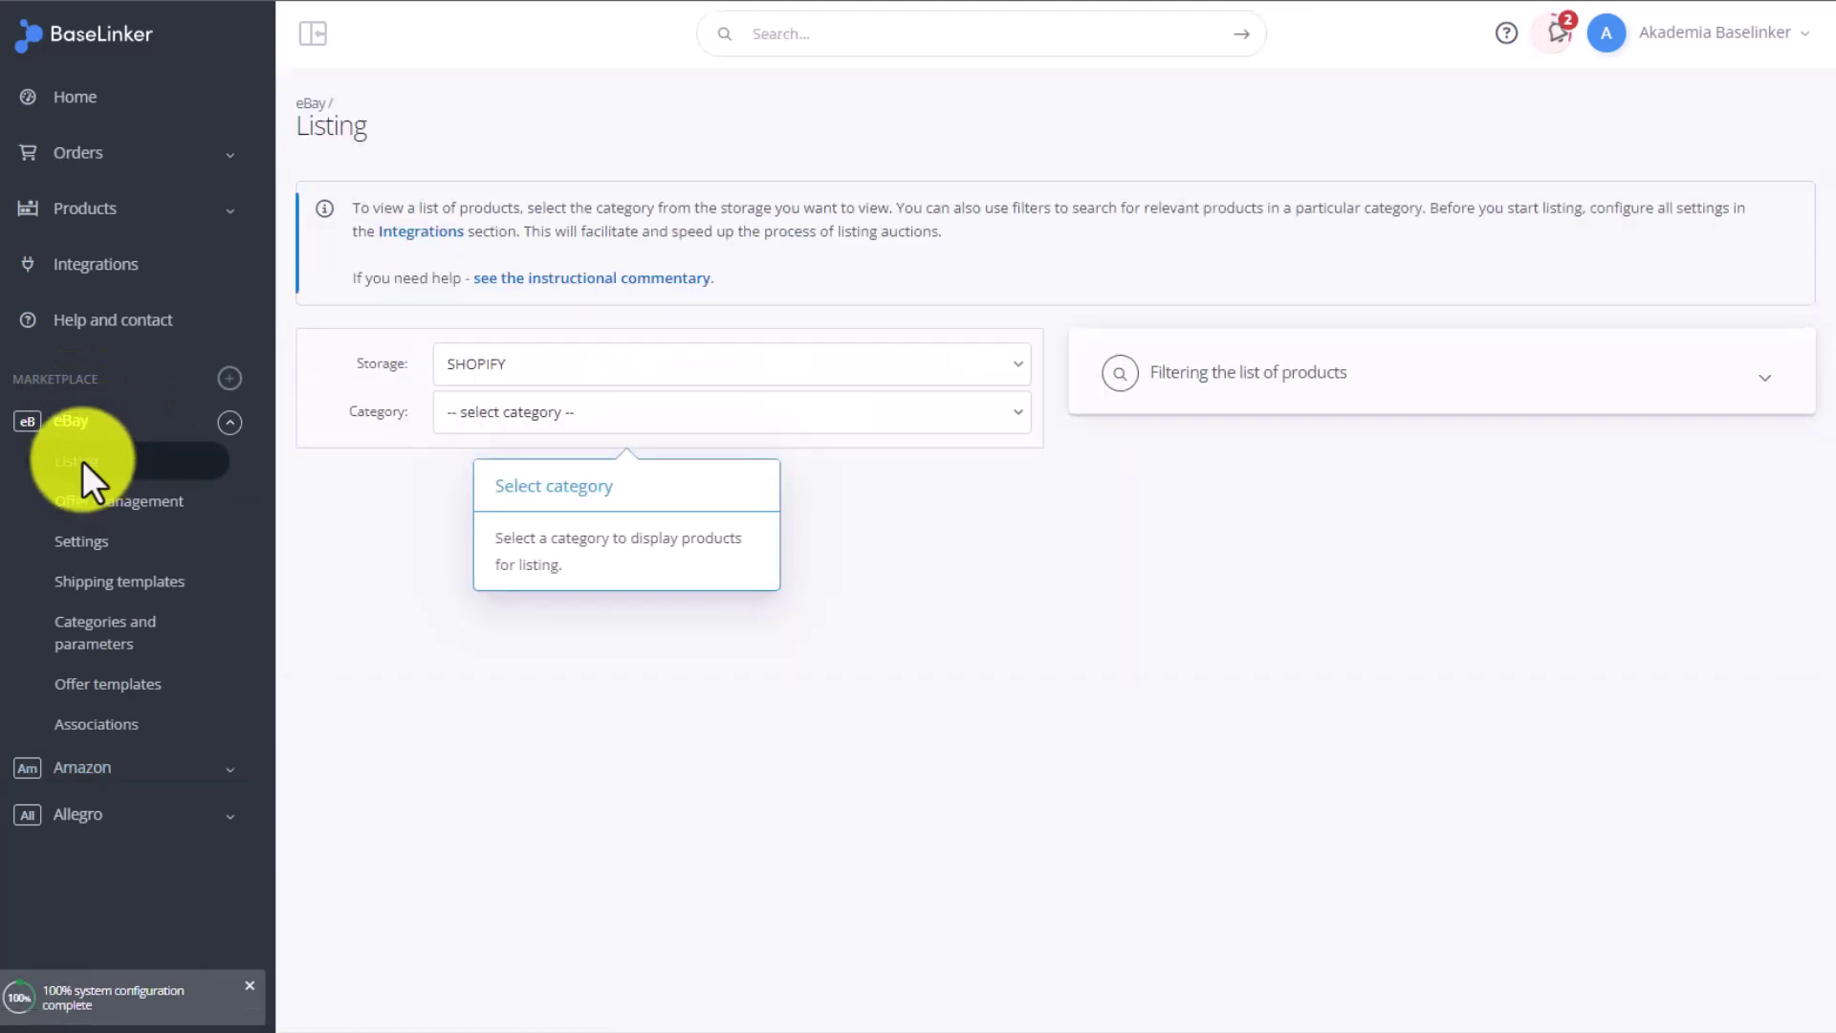
pyautogui.click(593, 364)
pyautogui.click(592, 439)
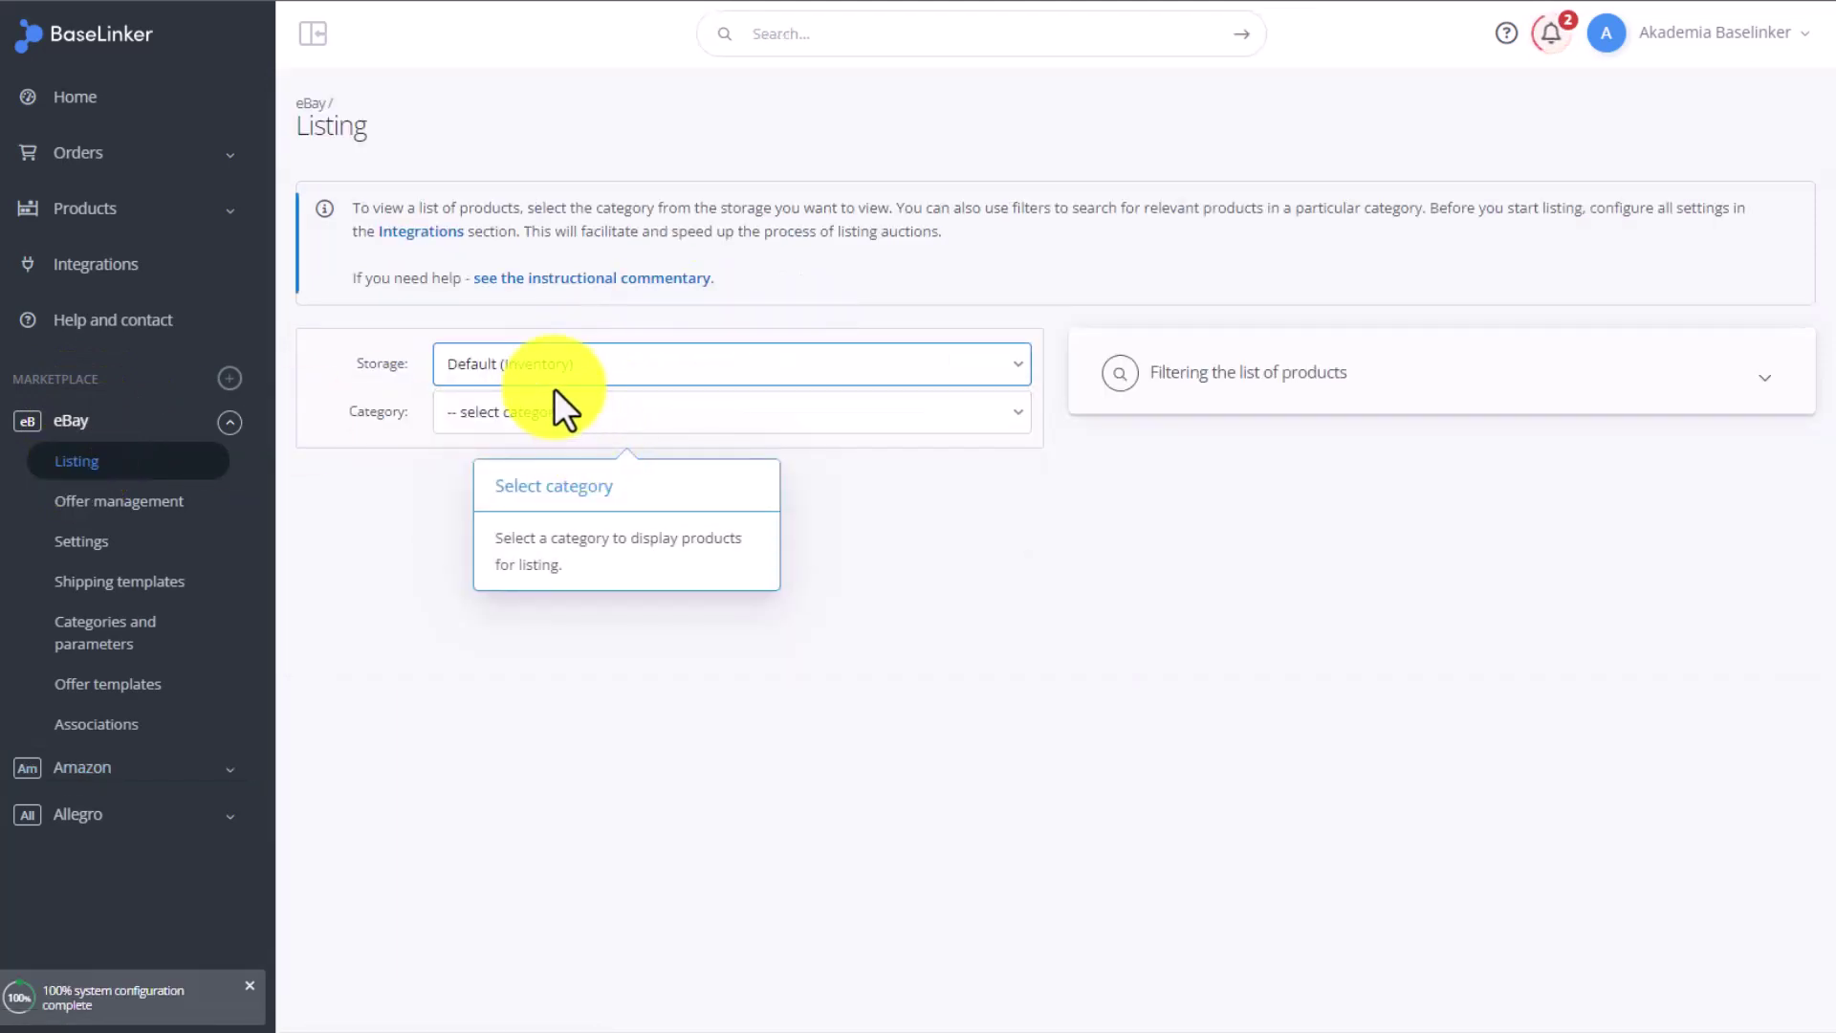
pyautogui.click(601, 409)
pyautogui.click(531, 485)
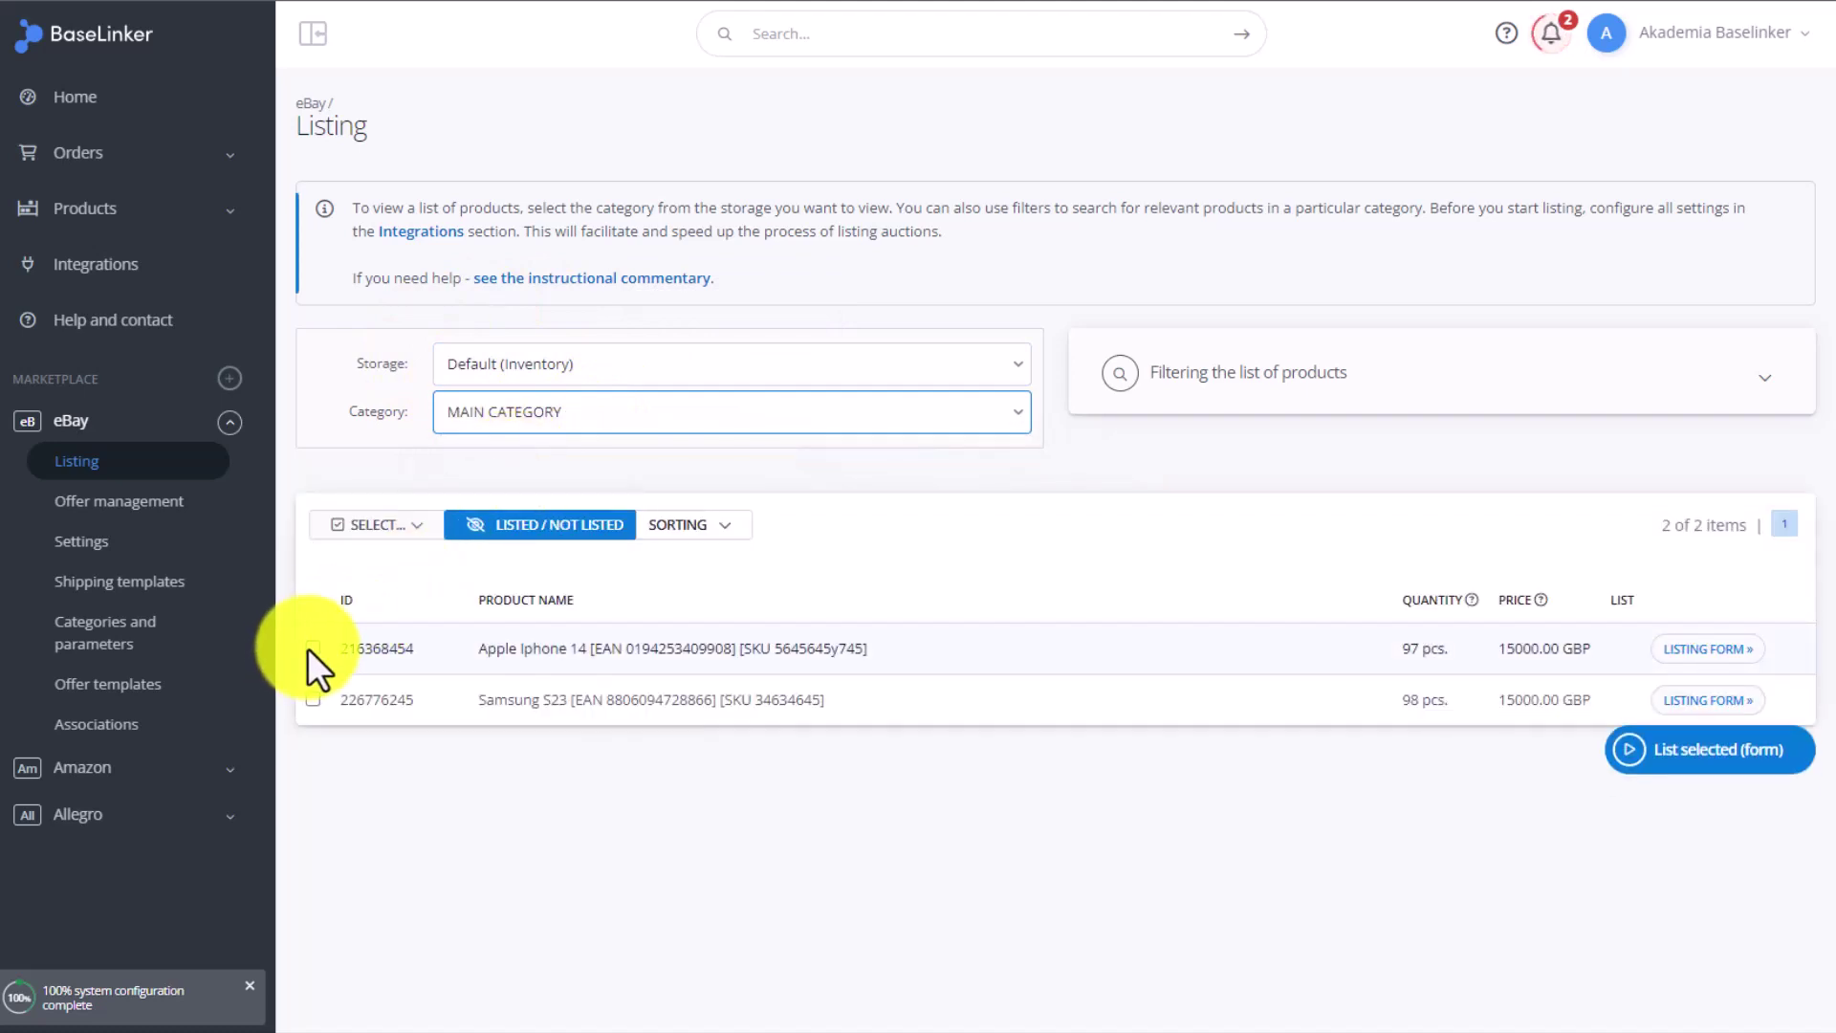
pyautogui.click(313, 647)
# Open the listing form for the iPhone on the eBay.co.uk site.
pyautogui.click(1736, 765)
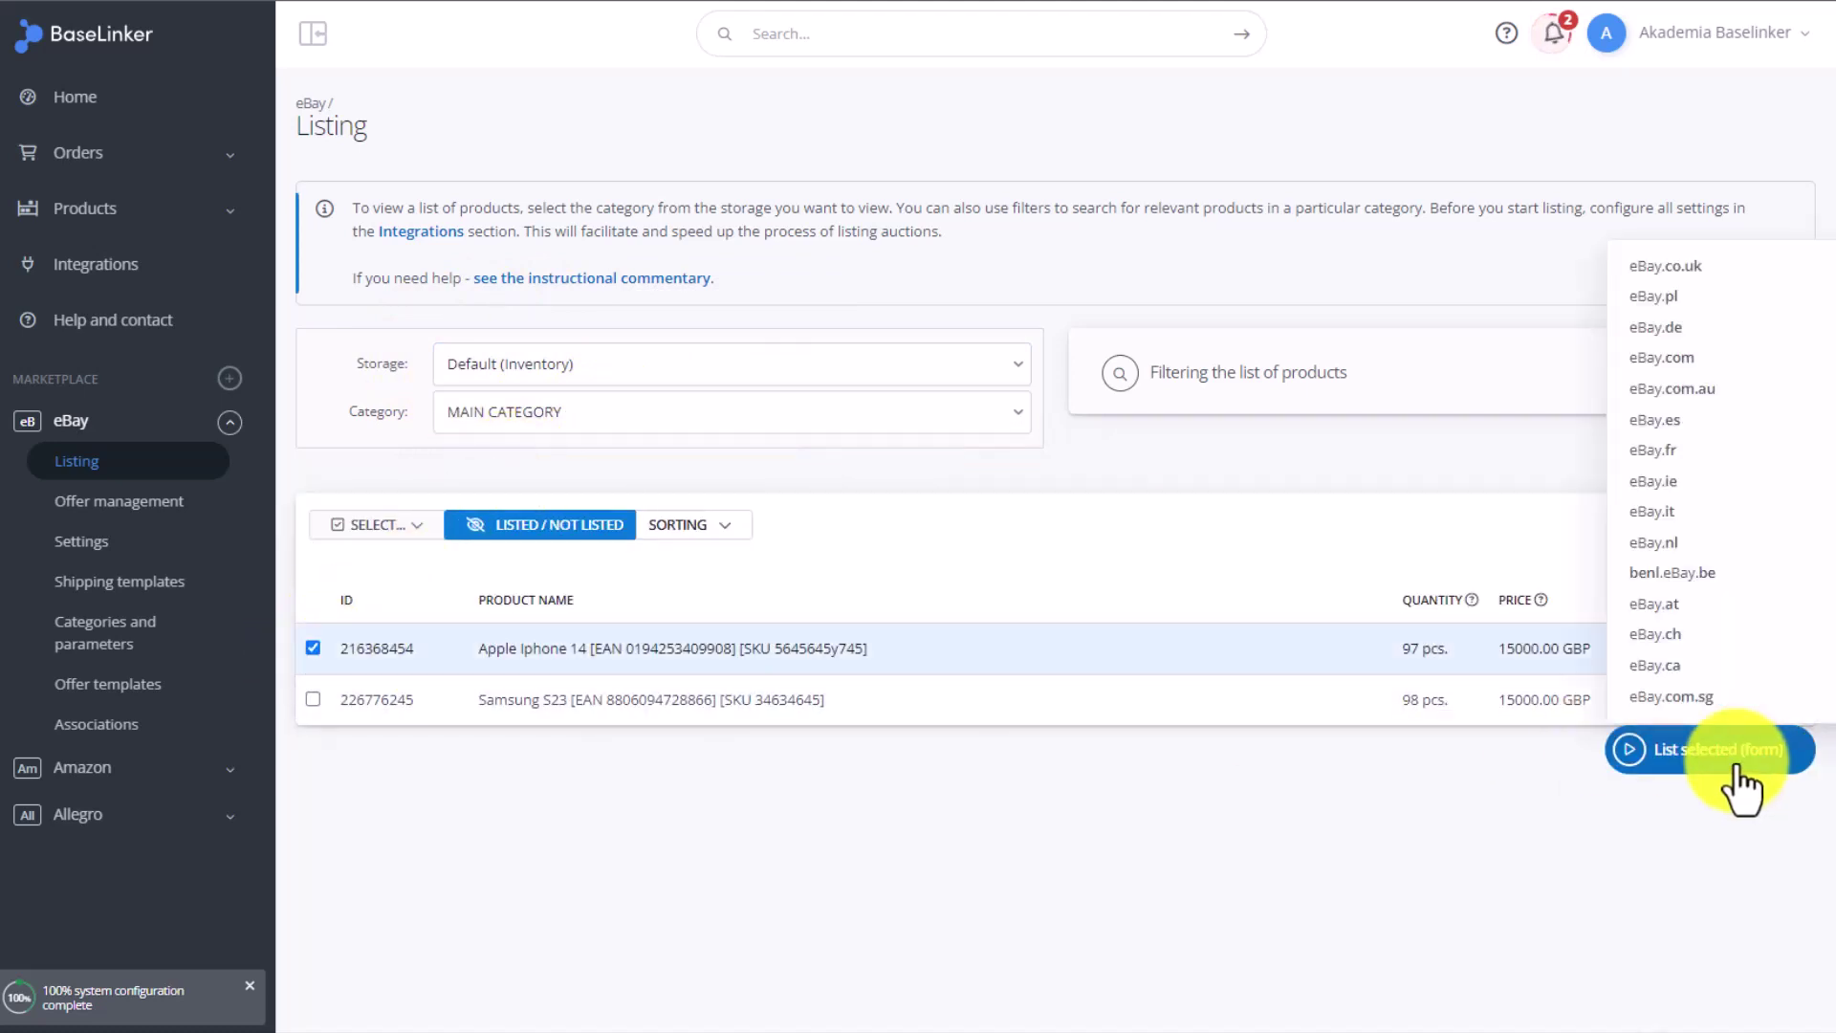
pyautogui.click(1766, 272)
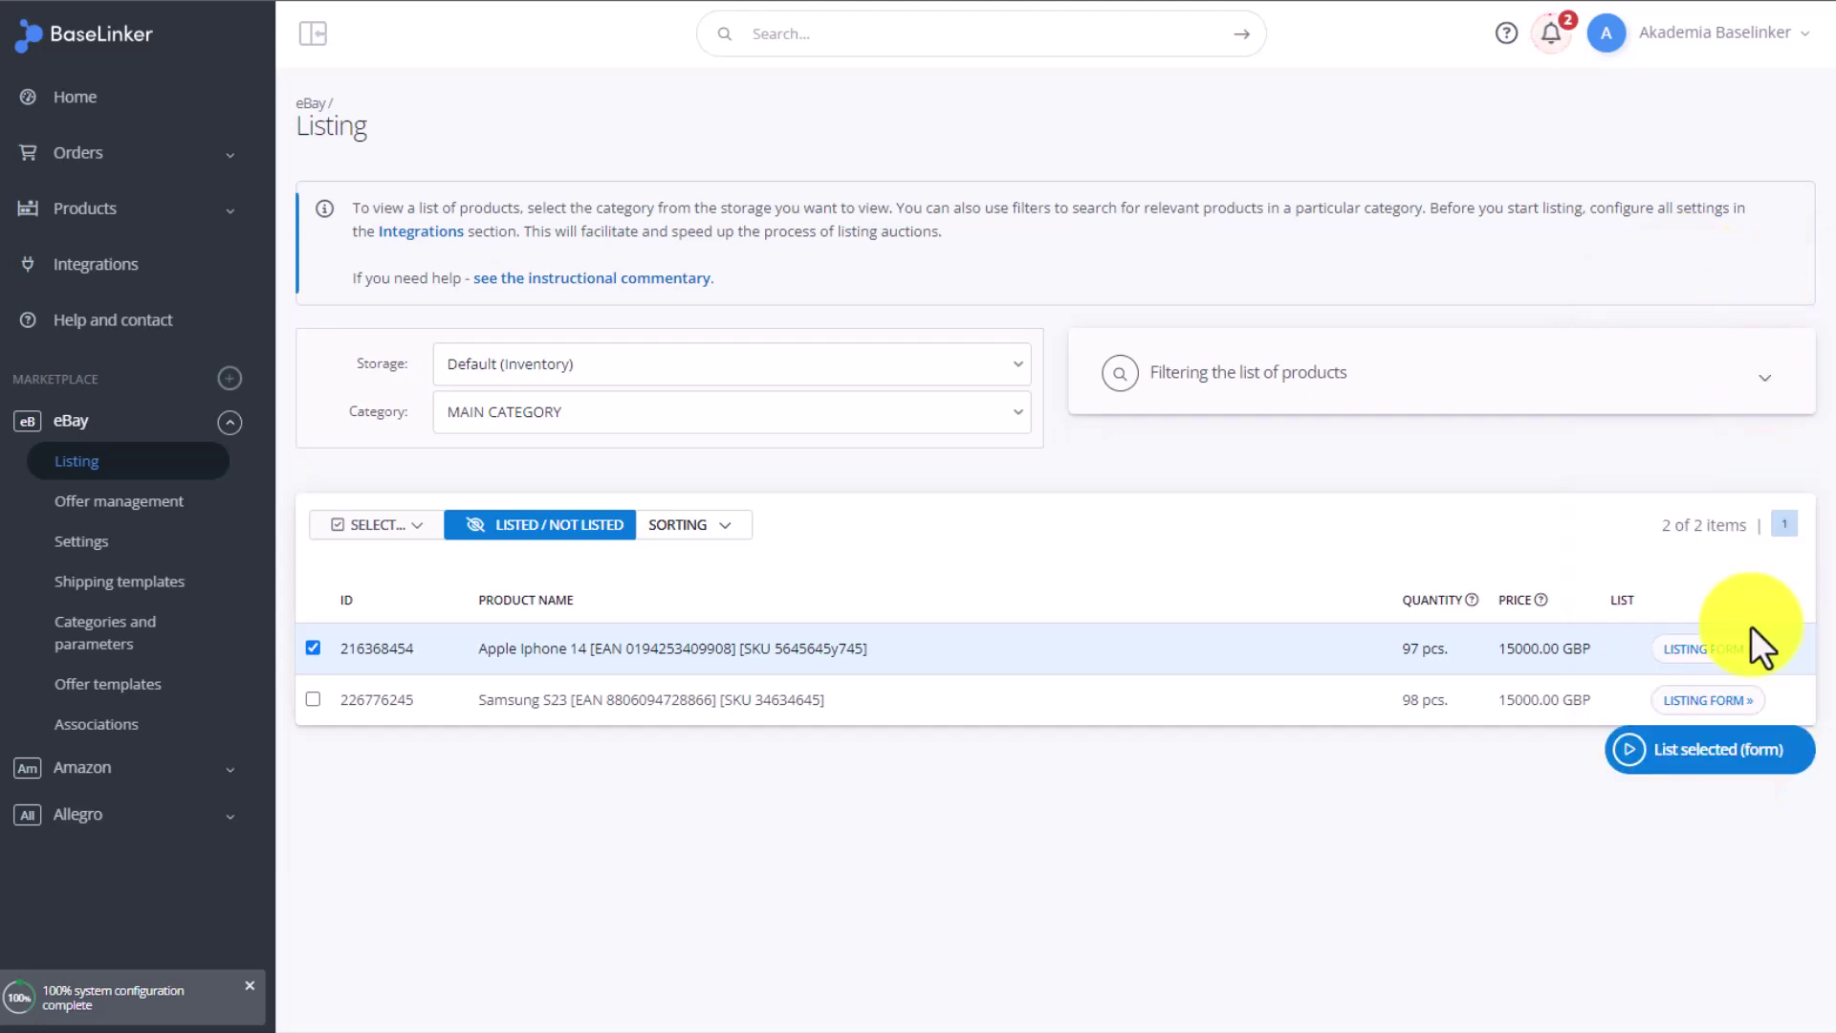
pyautogui.click(1736, 761)
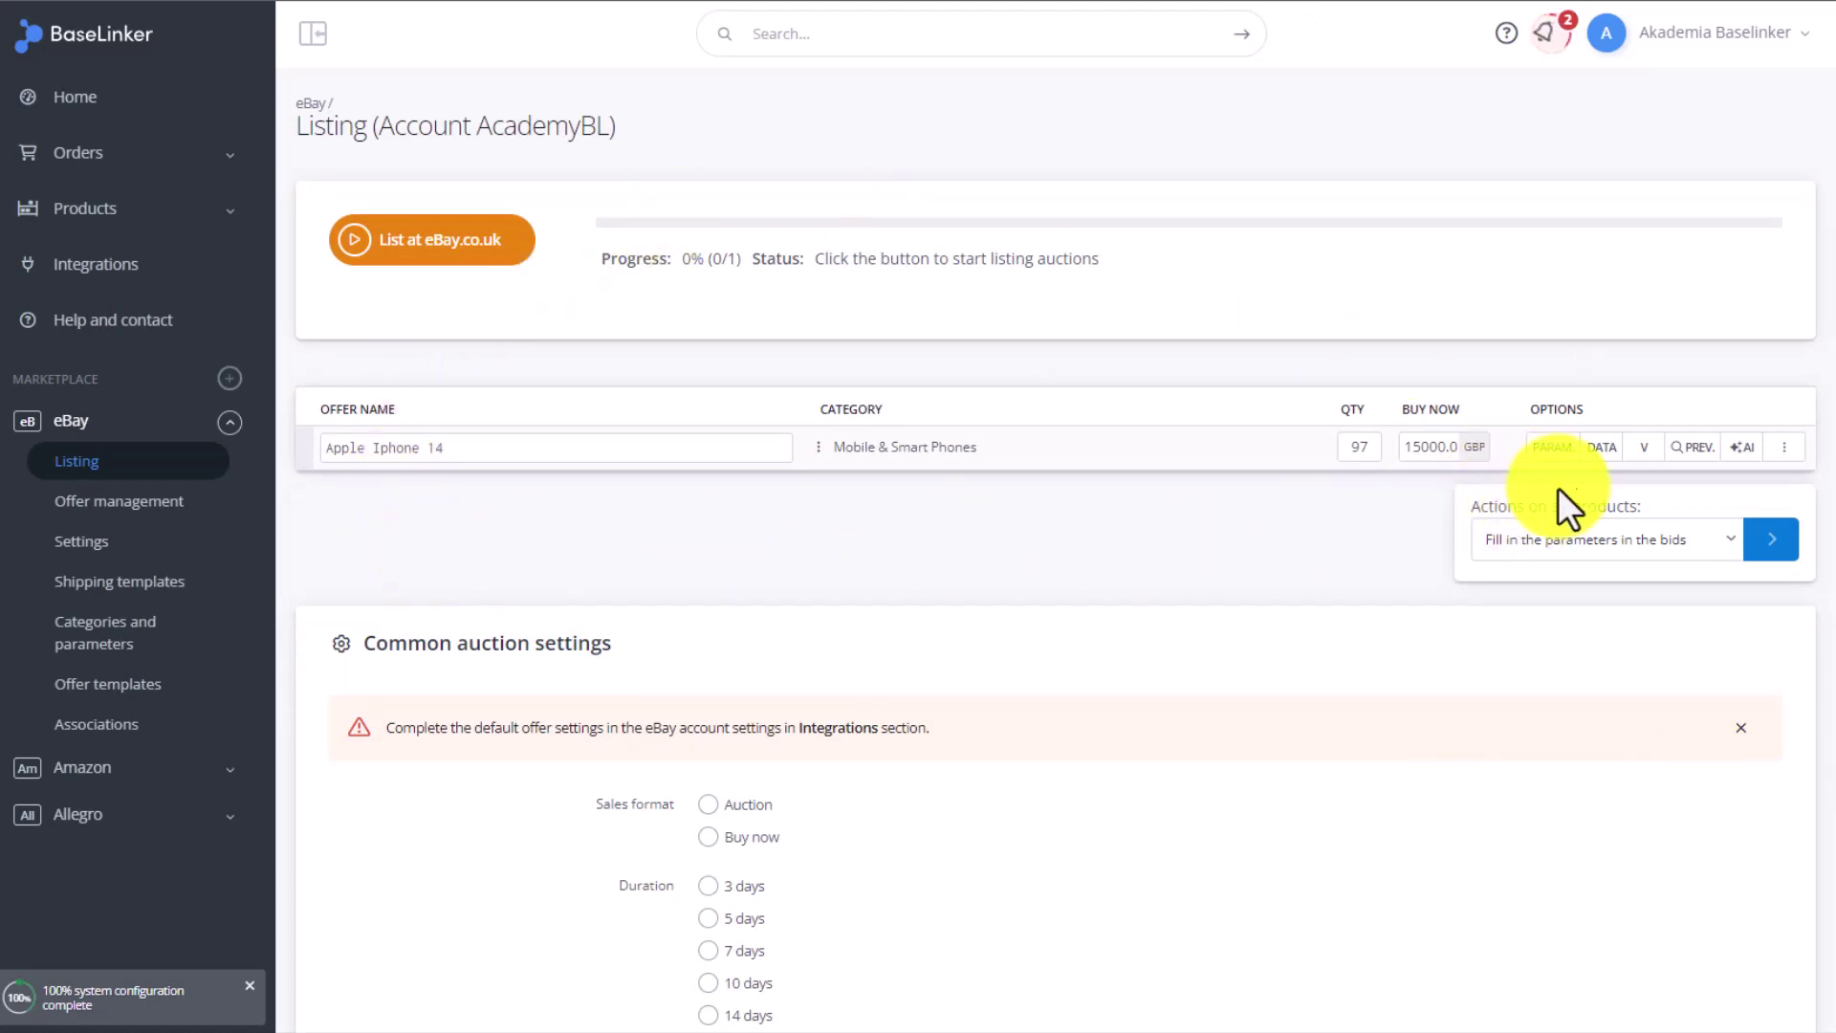
# Expand the eBay offer's parameters and data, then ask AI to 'Fill in the parameters for the offer'.
pyautogui.click(1553, 448)
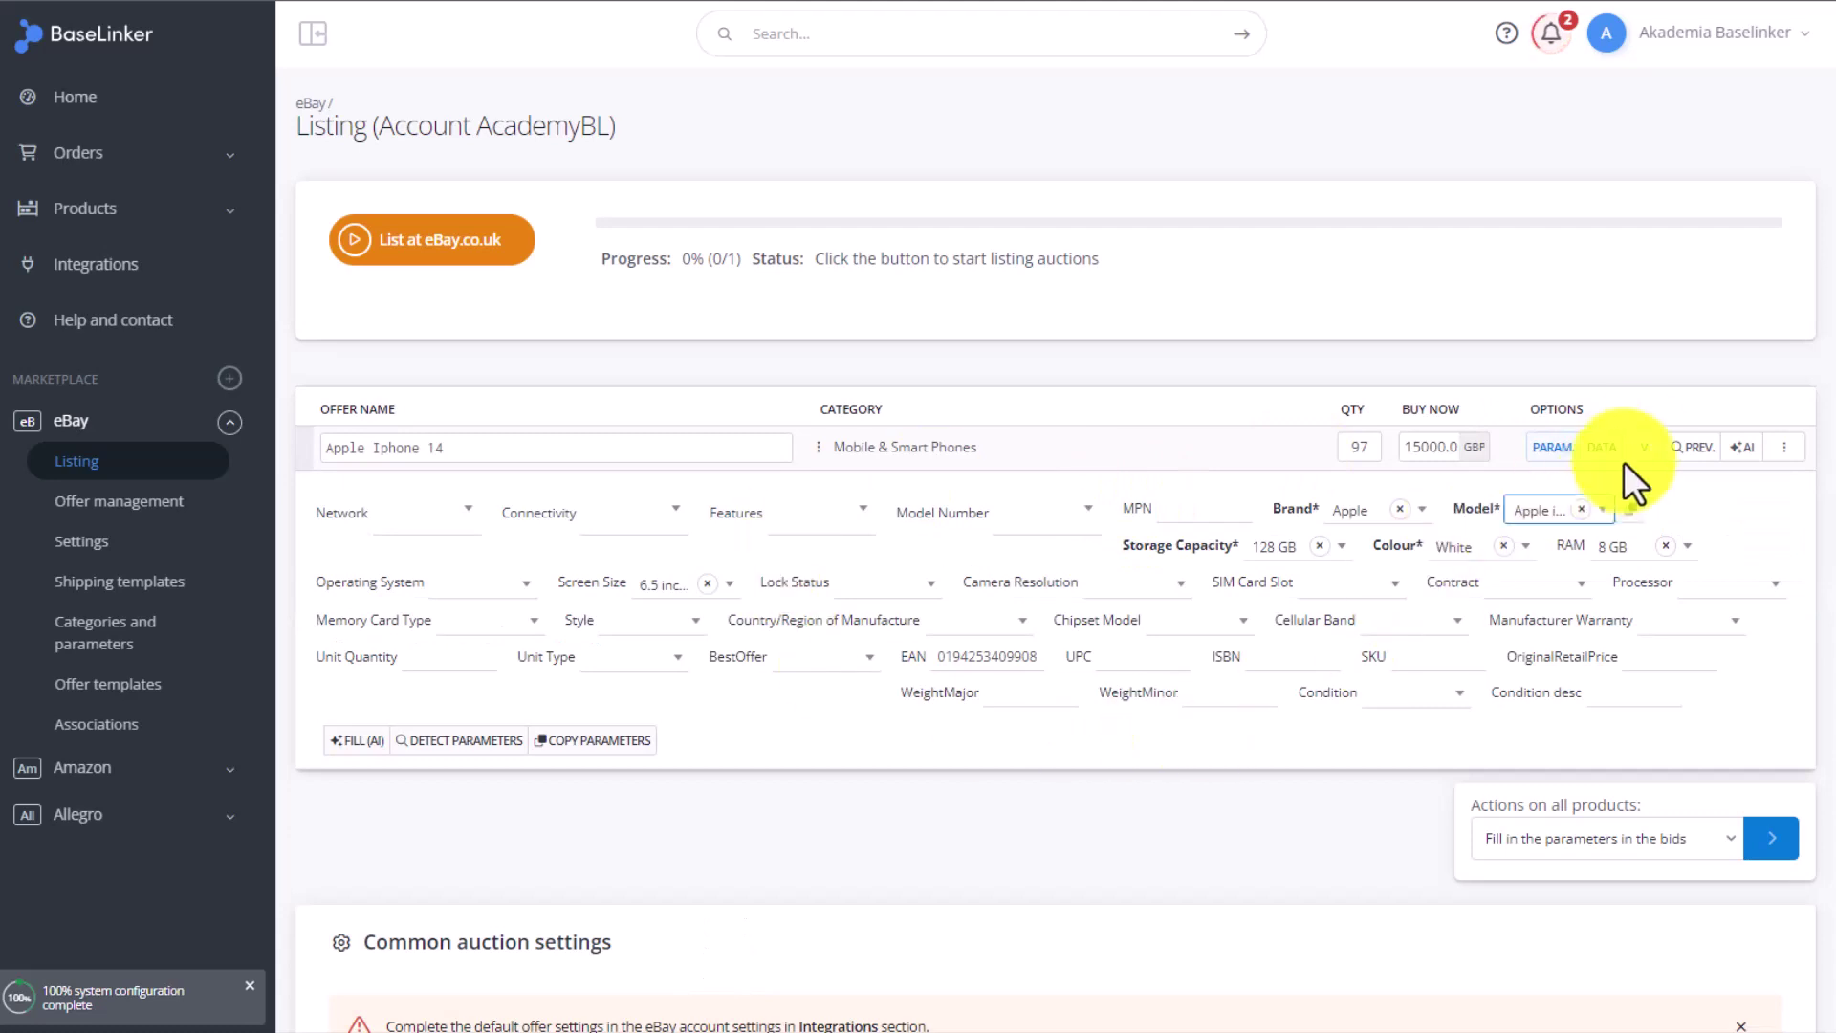
pyautogui.click(1599, 450)
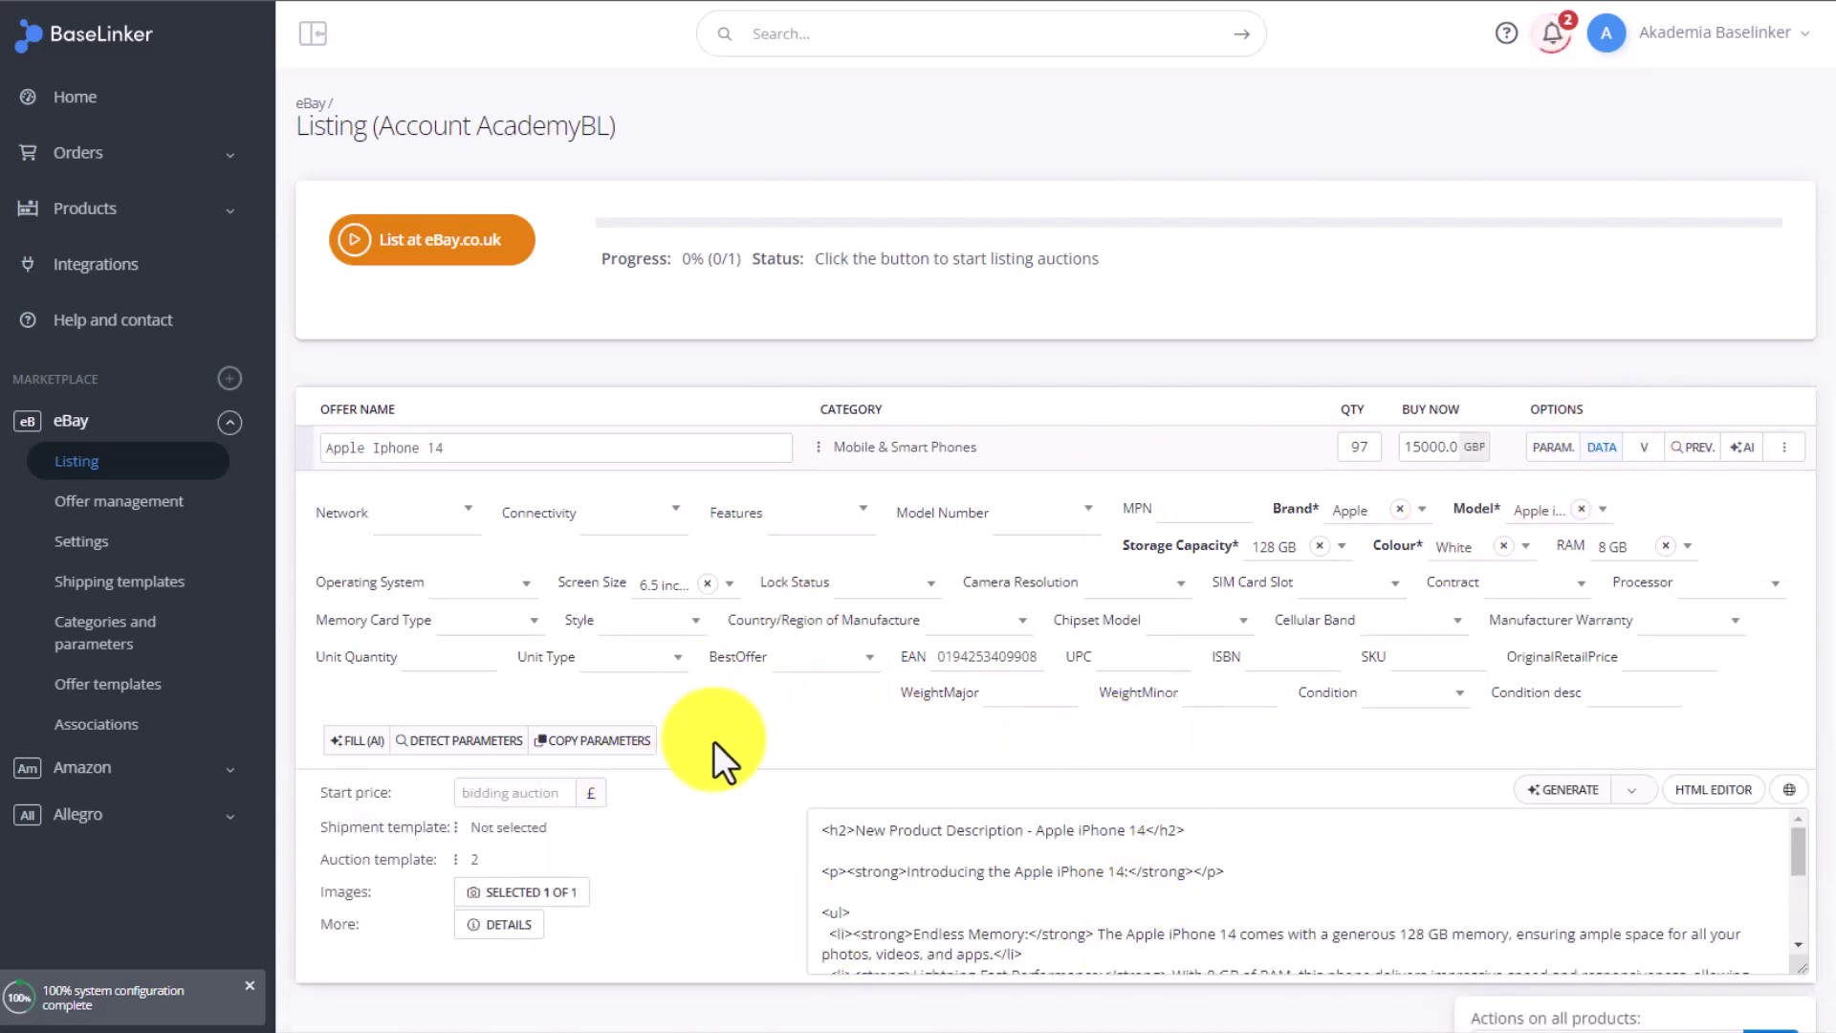
pyautogui.click(1132, 515)
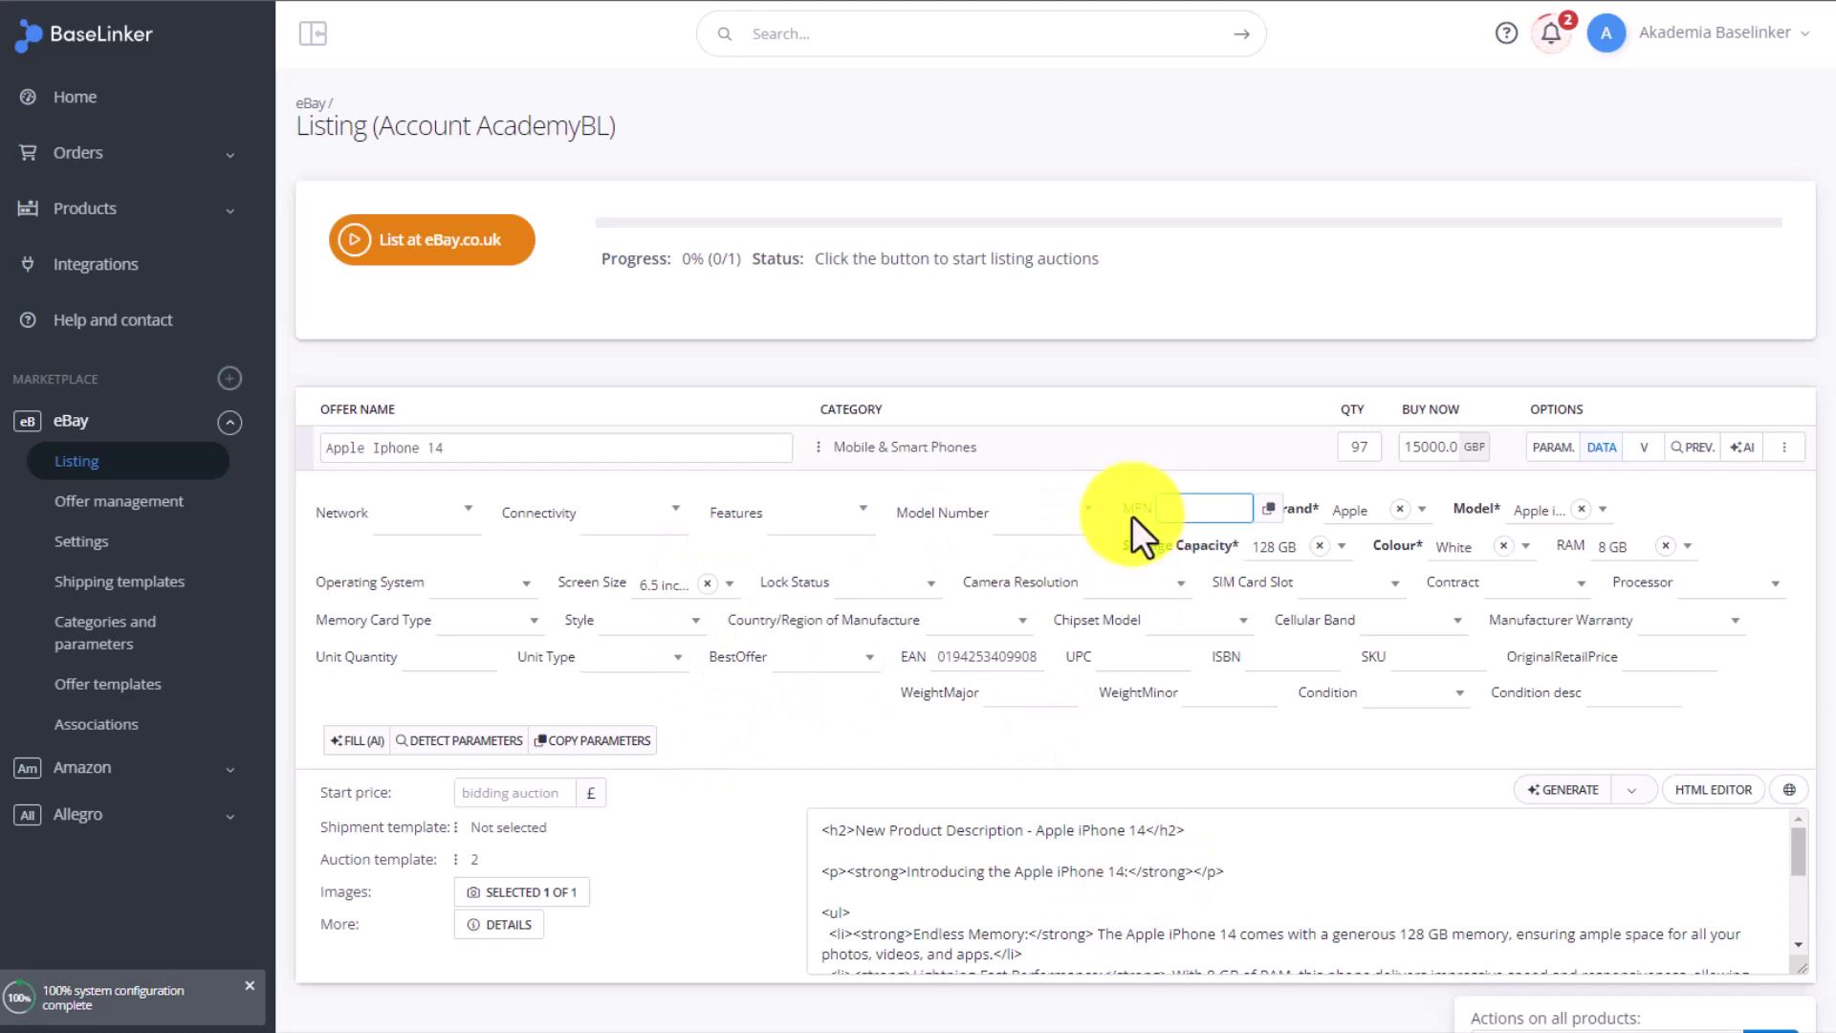
pyautogui.click(1741, 447)
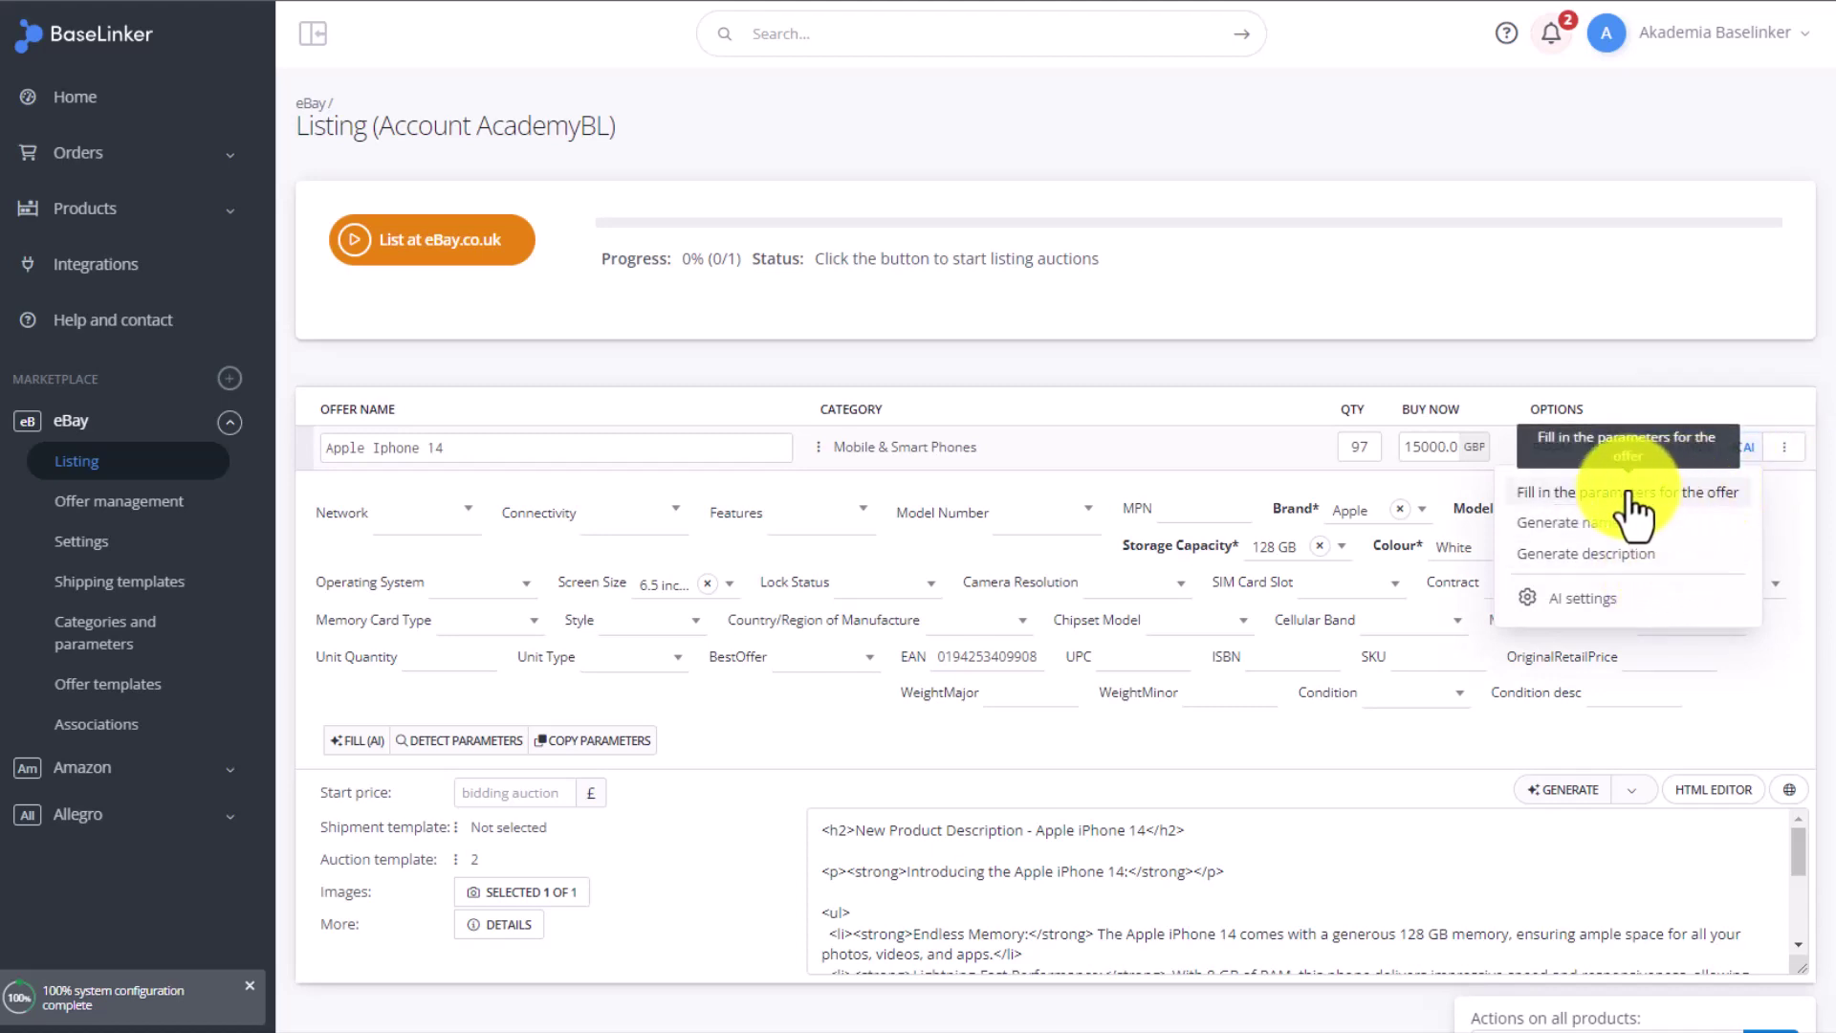
pyautogui.click(1704, 493)
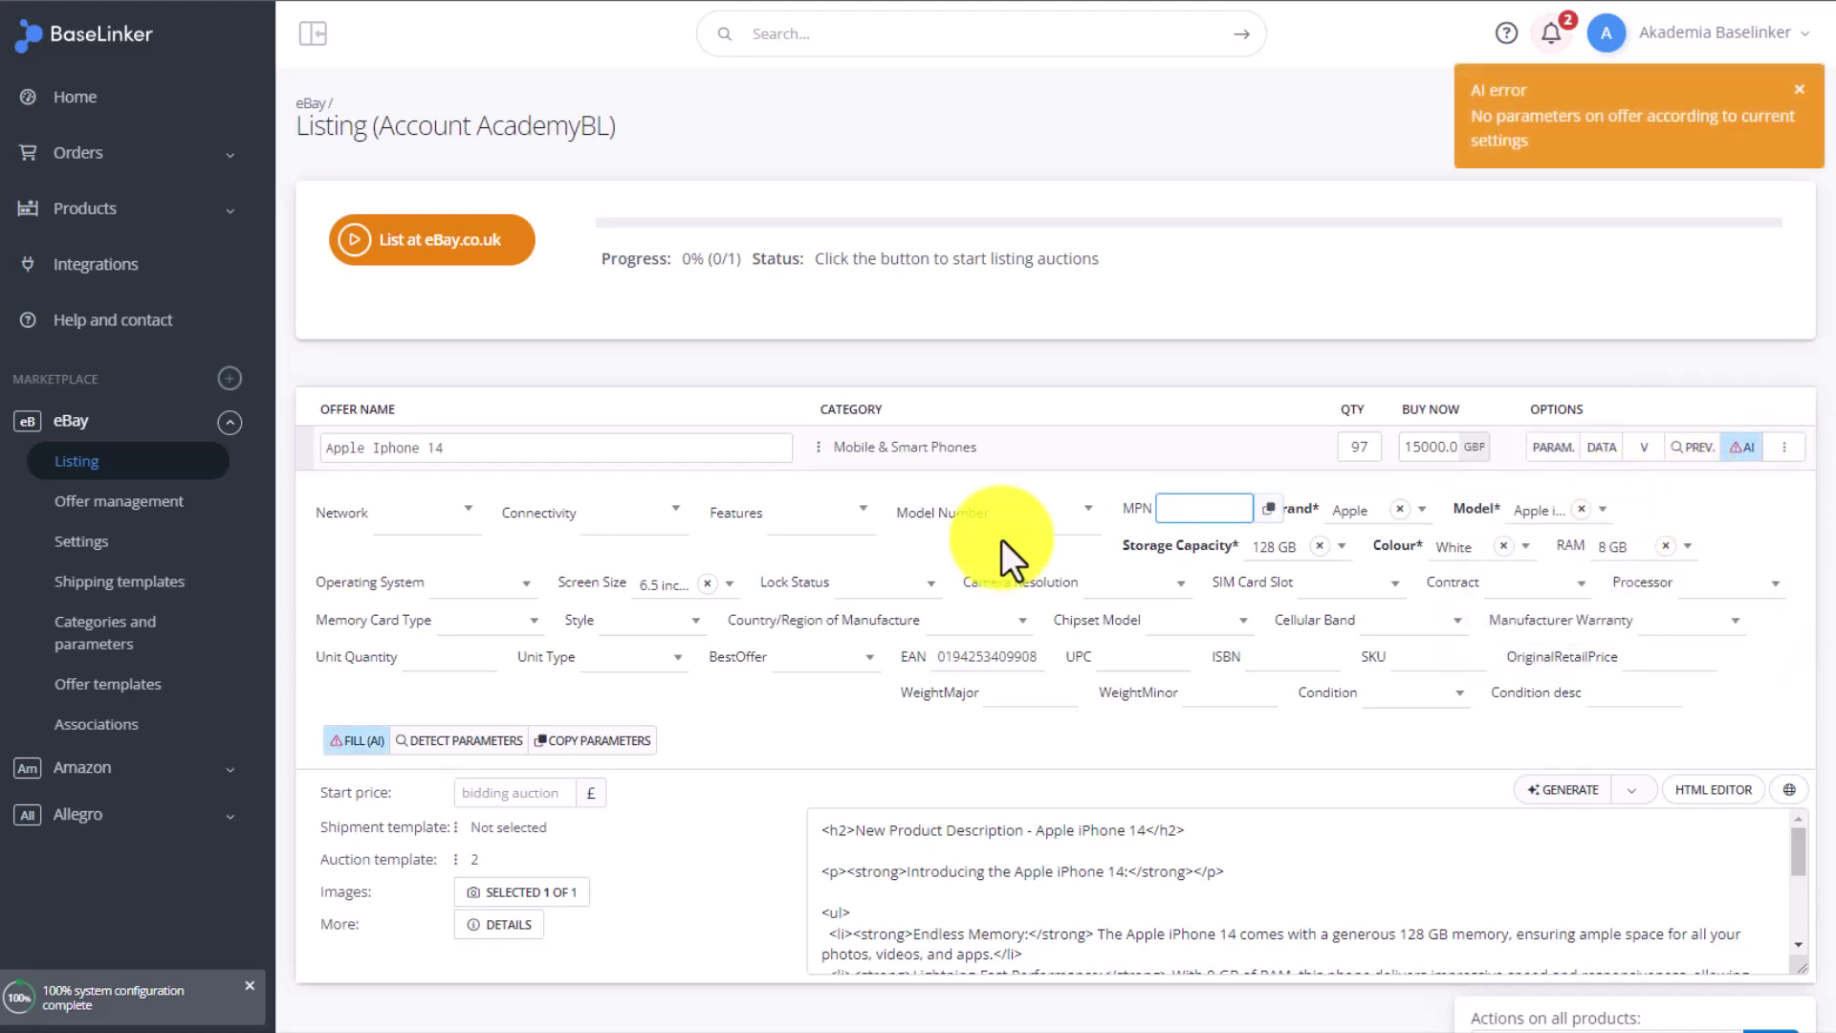
pyautogui.scroll(-1, 620, 564)
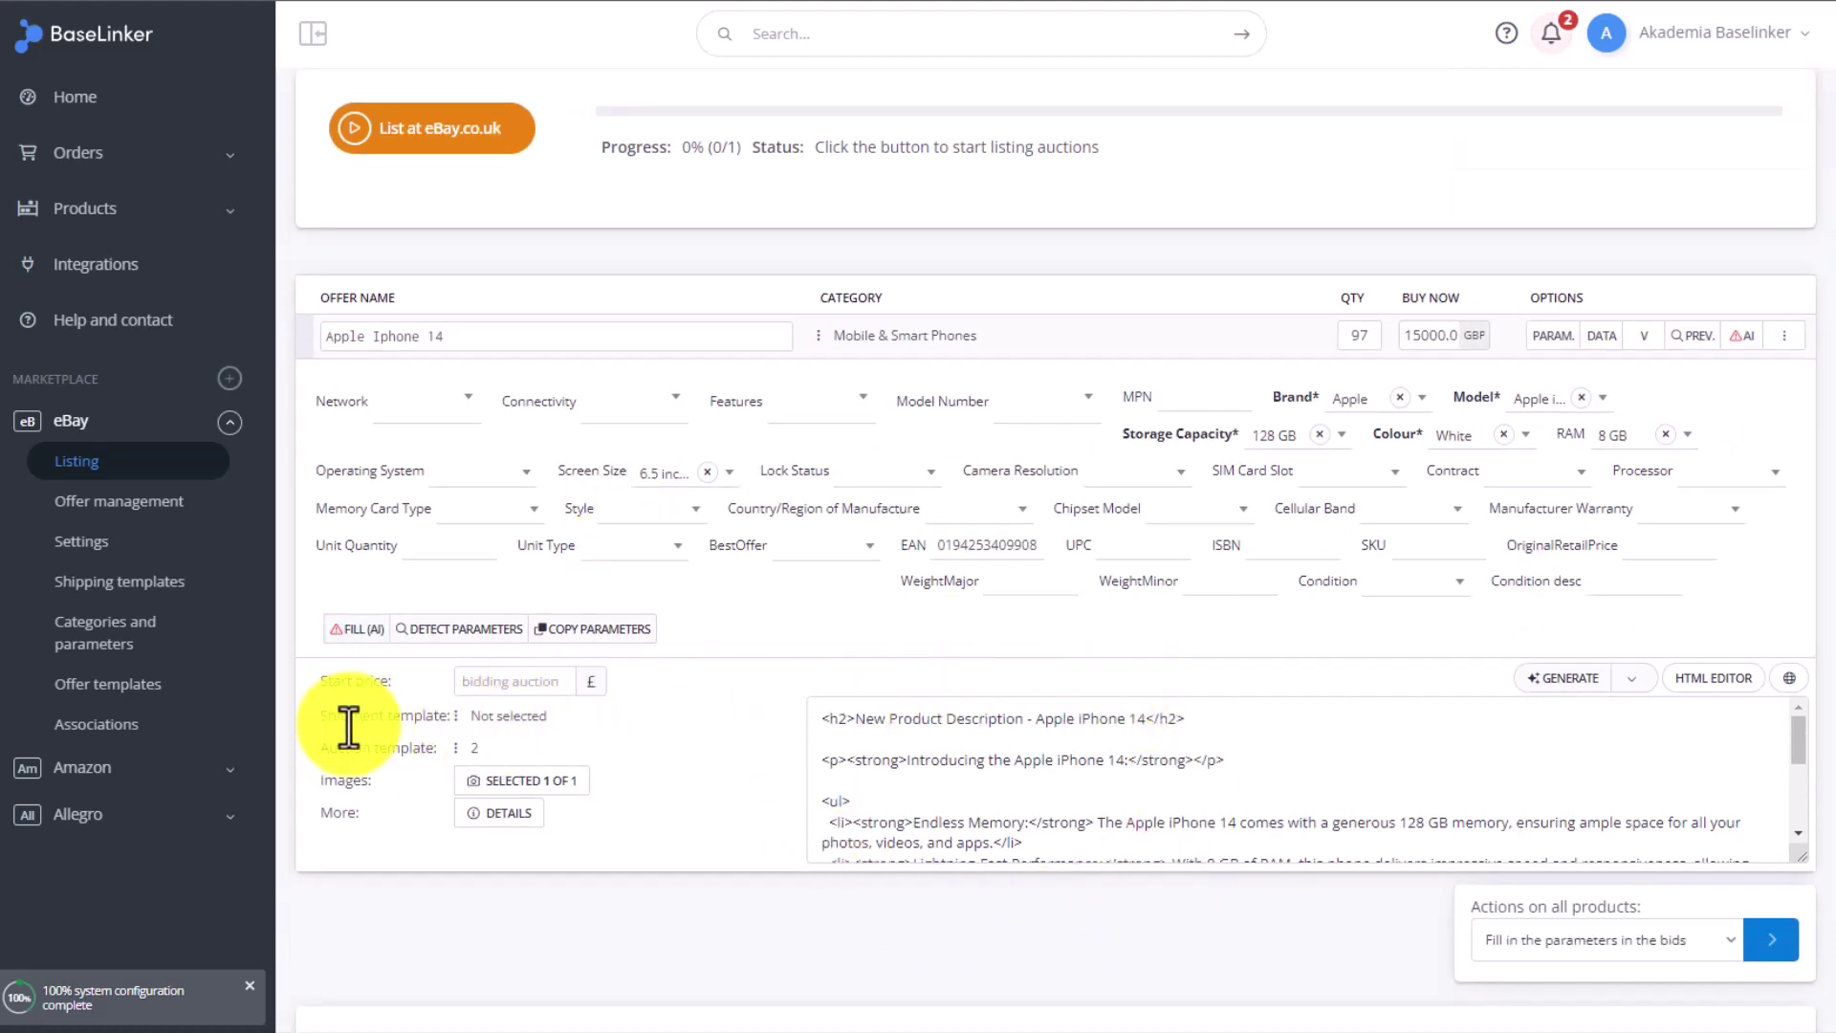
pyautogui.click(536, 783)
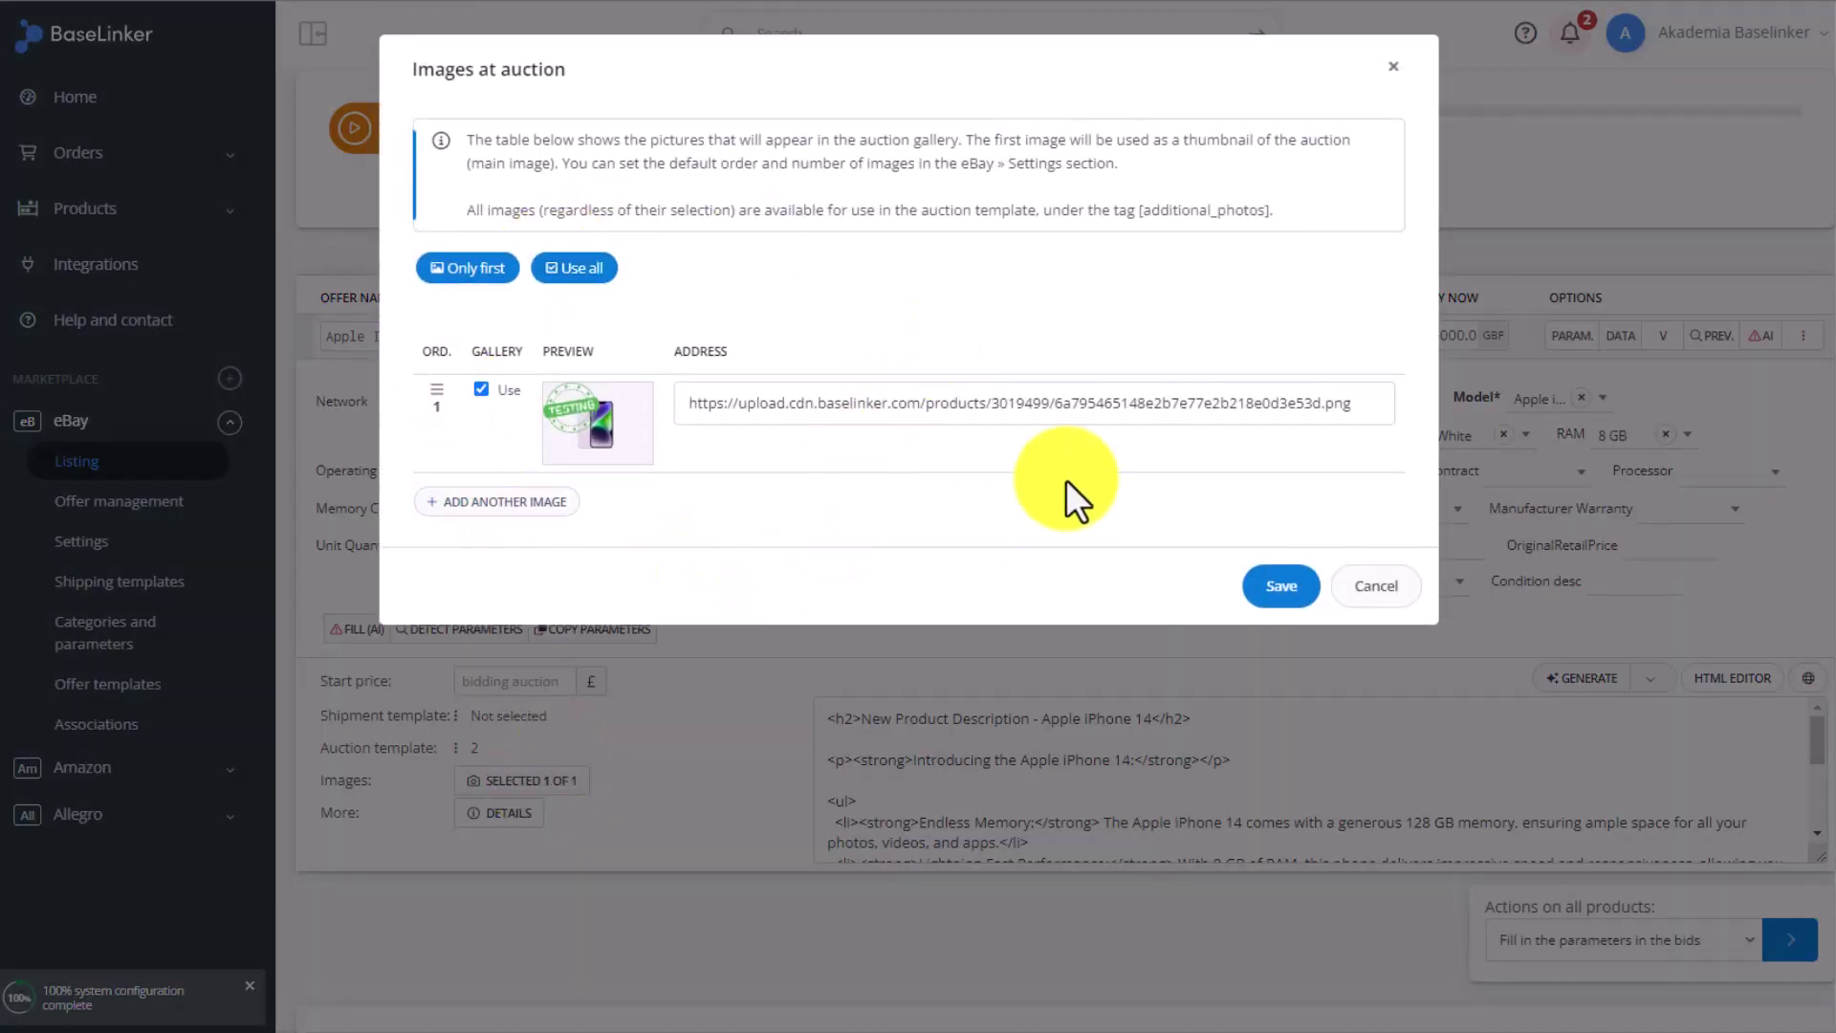
pyautogui.click(1392, 71)
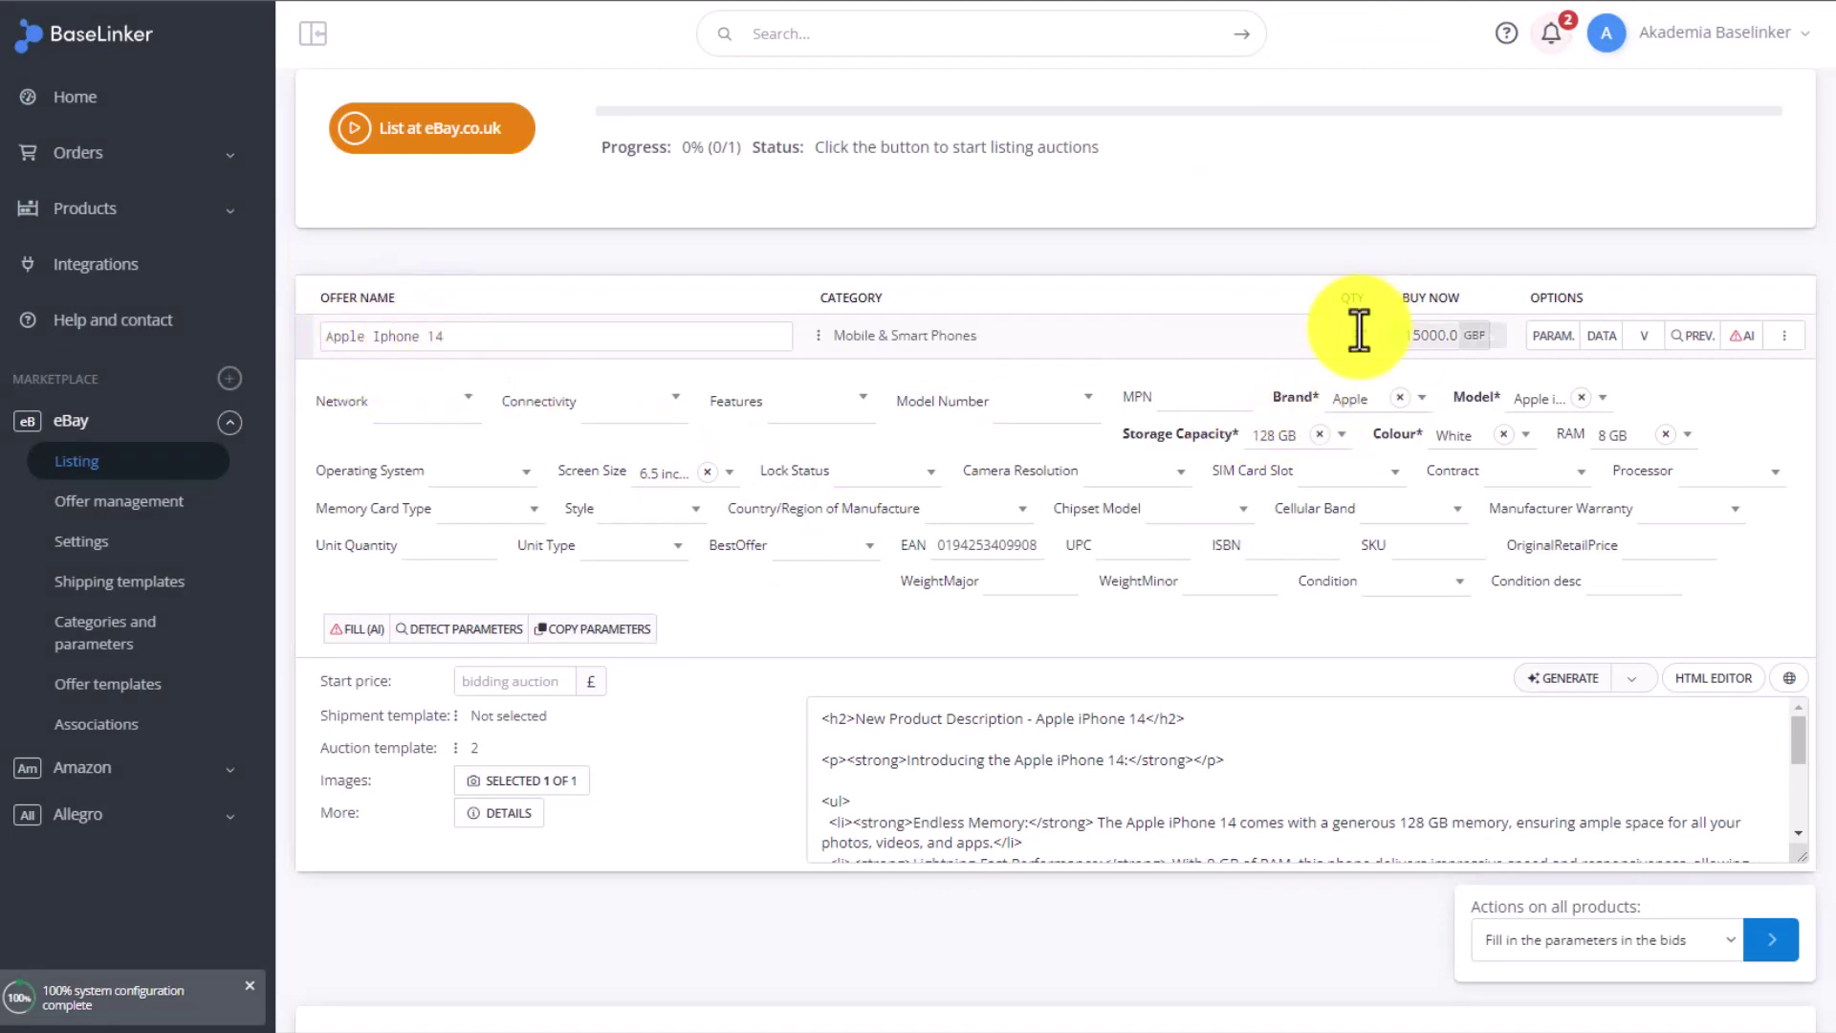
pyautogui.scroll(-7, 712, 646)
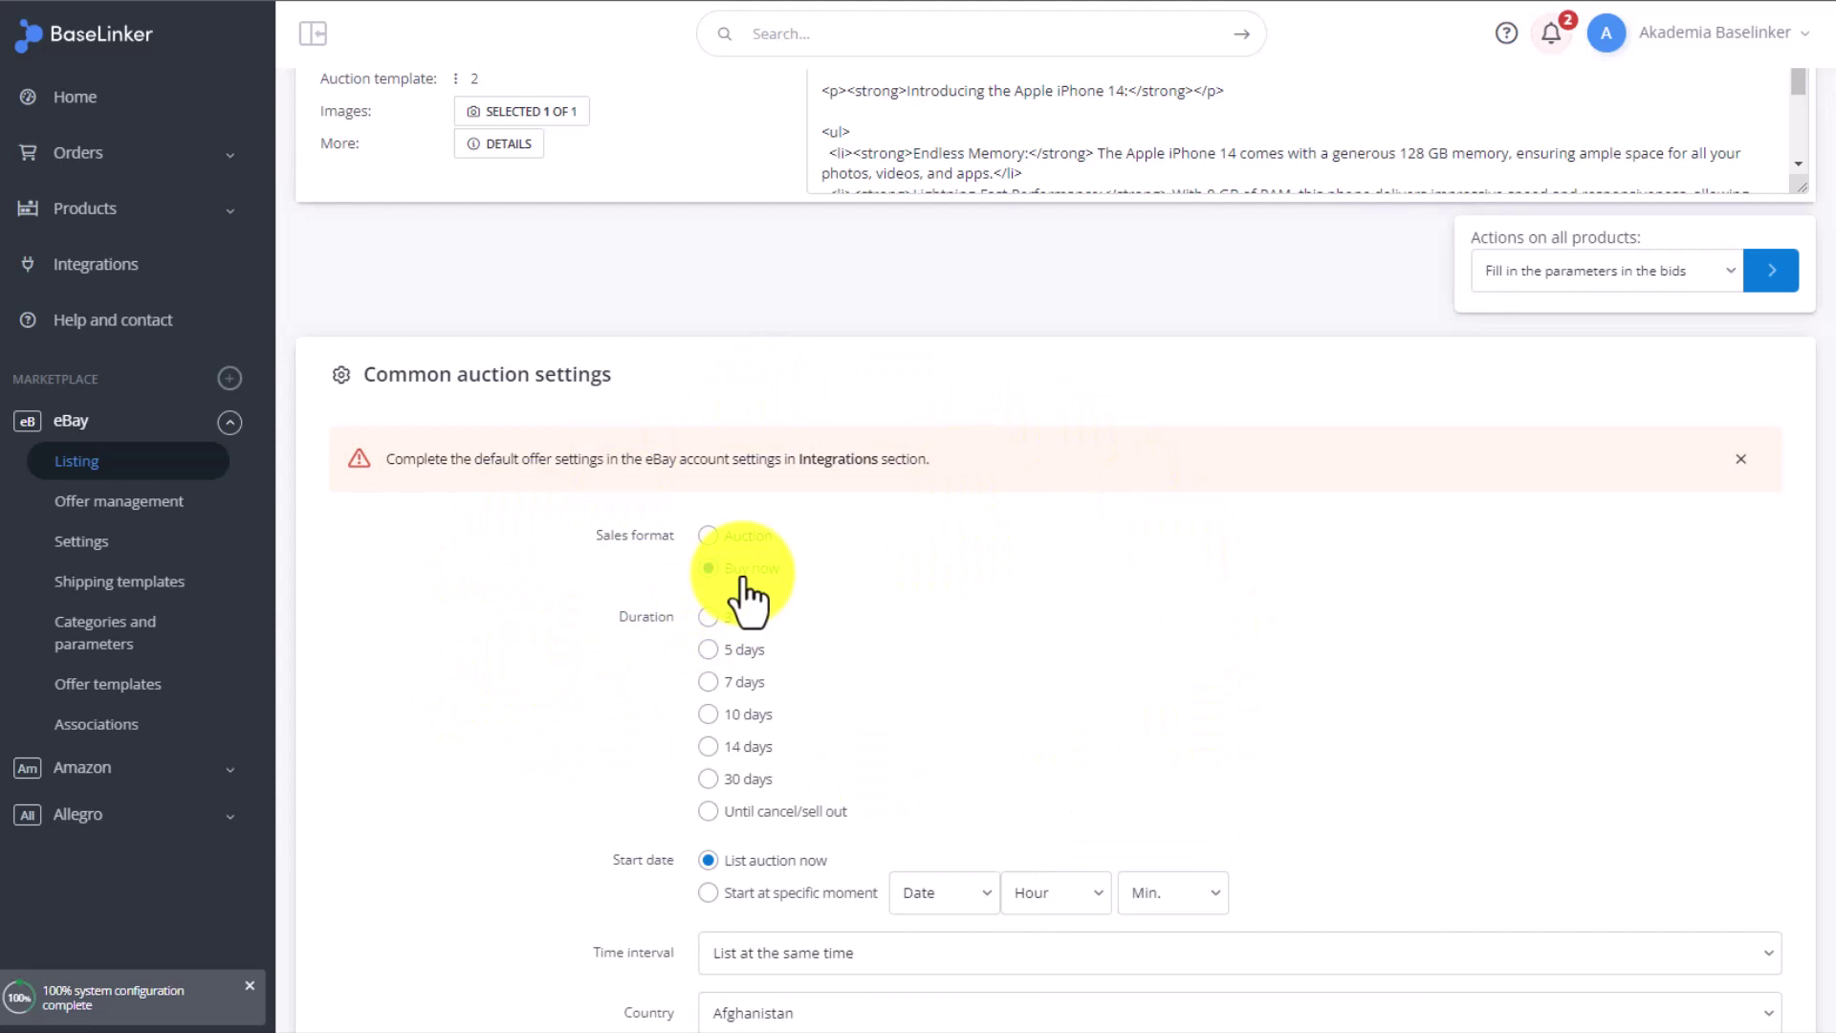
# Set the eBay offer's auction type to Buy now in Common auction settings.
pyautogui.click(713, 617)
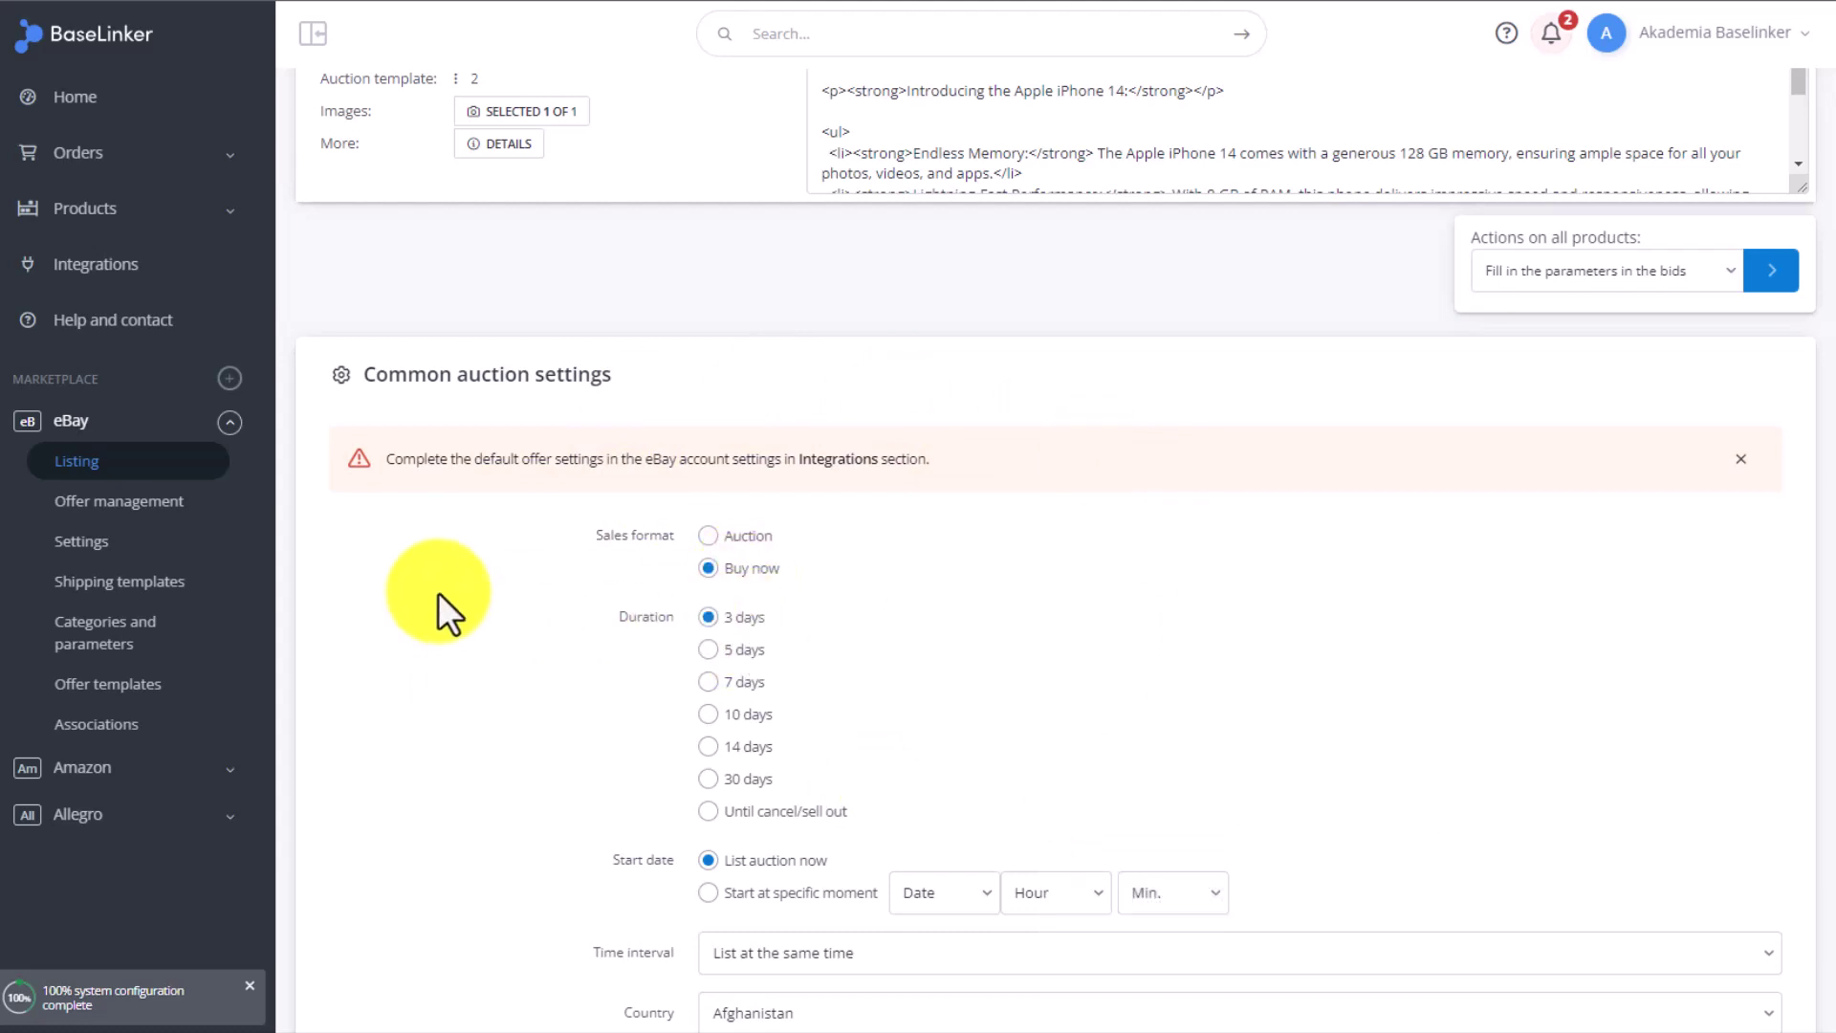
pyautogui.scroll(-2, 438, 593)
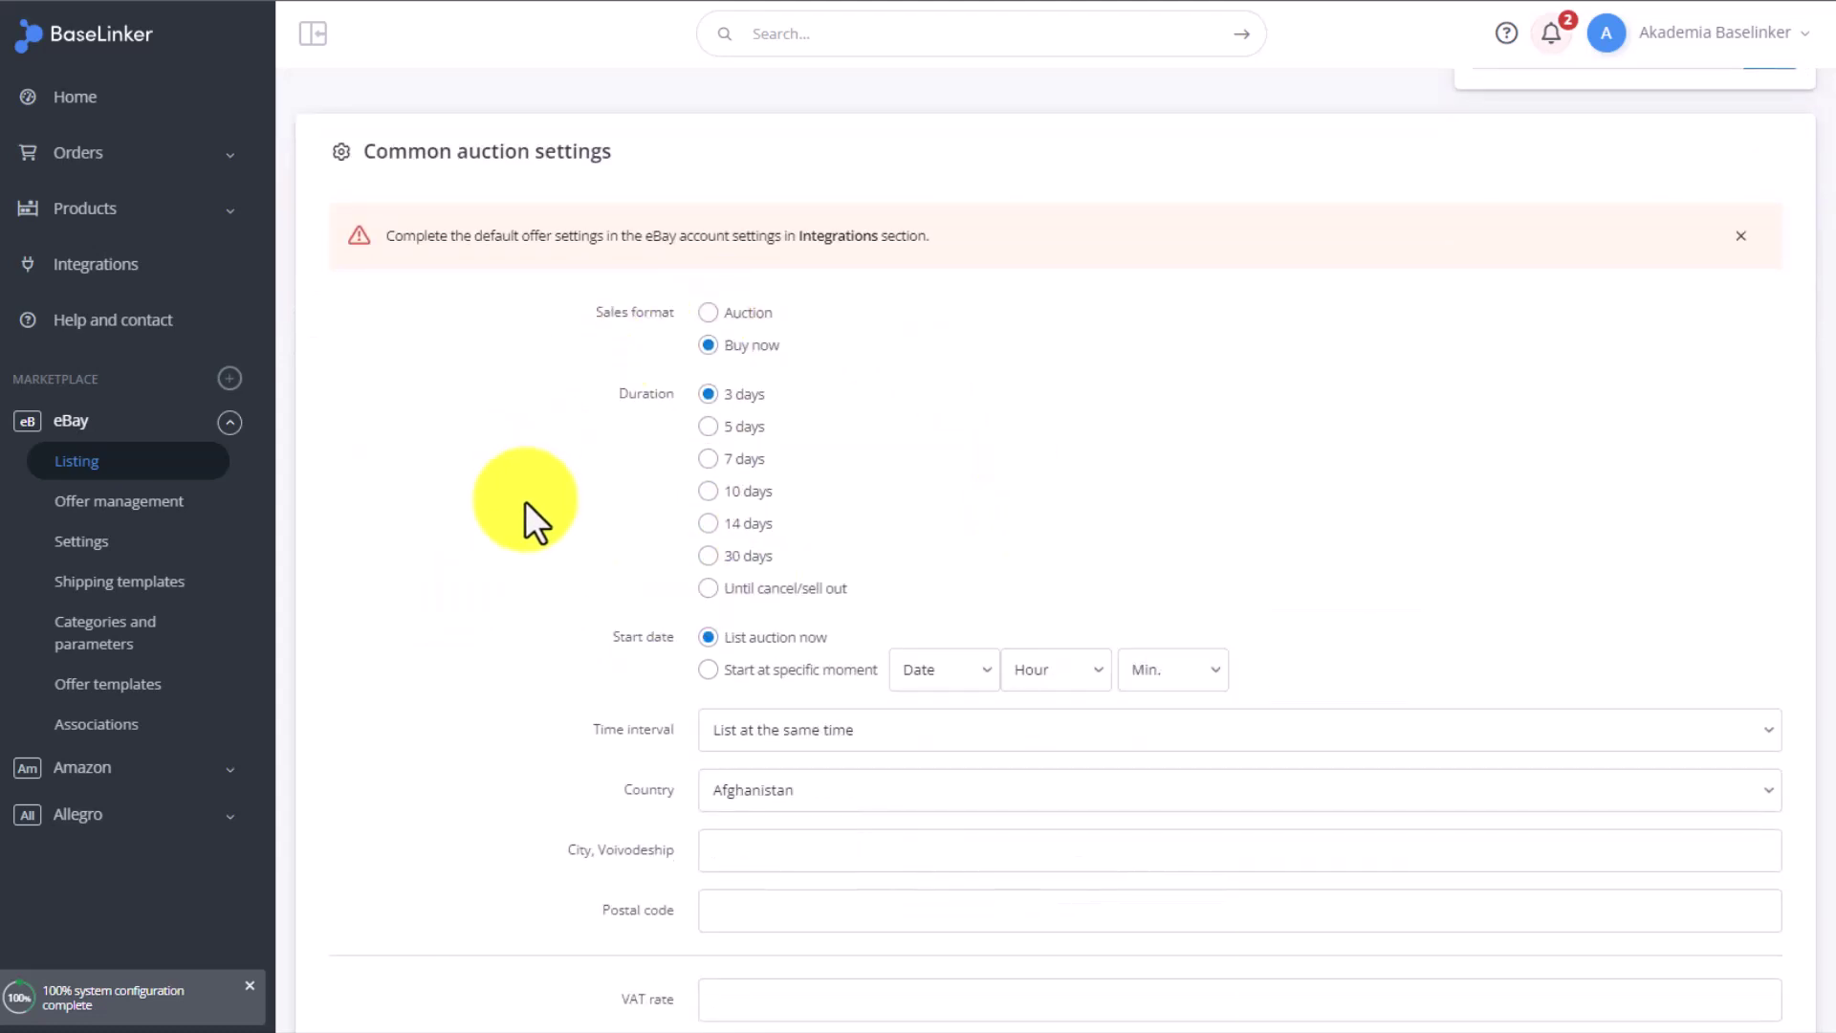
pyautogui.scroll(-5, 450, 493)
pyautogui.scroll(11, 456, 553)
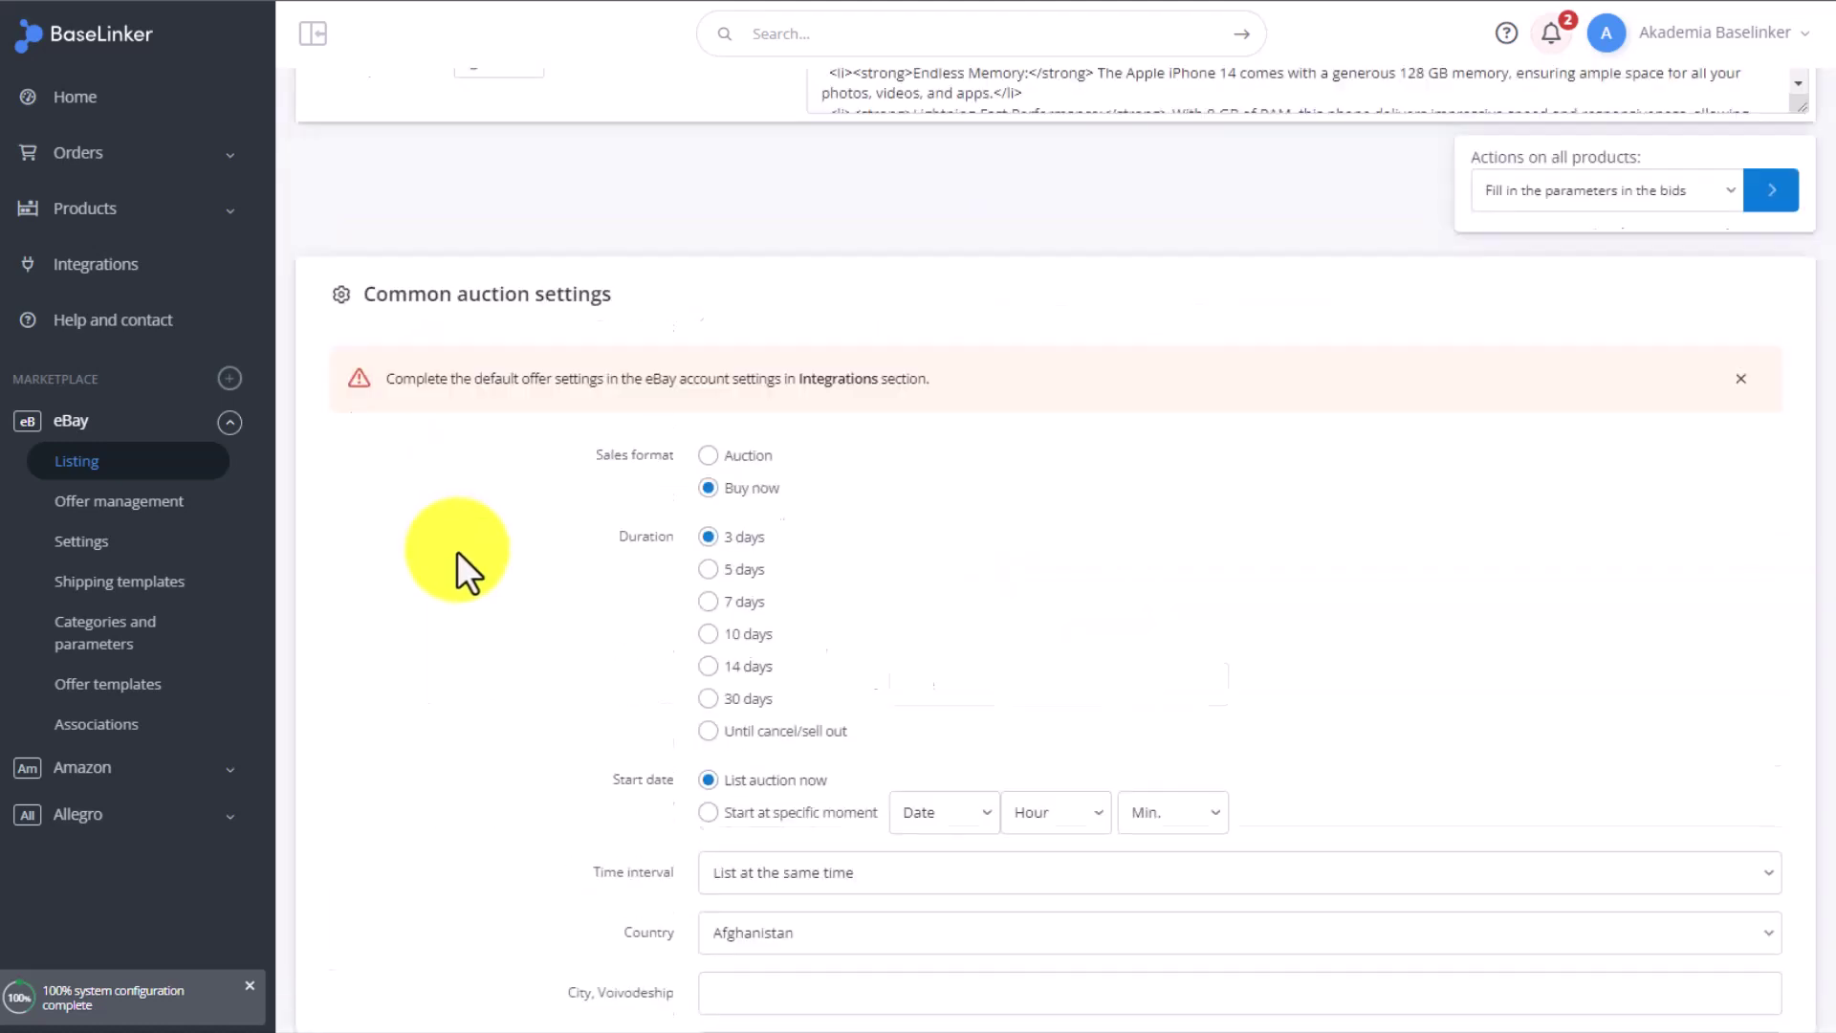
pyautogui.scroll(4, 456, 553)
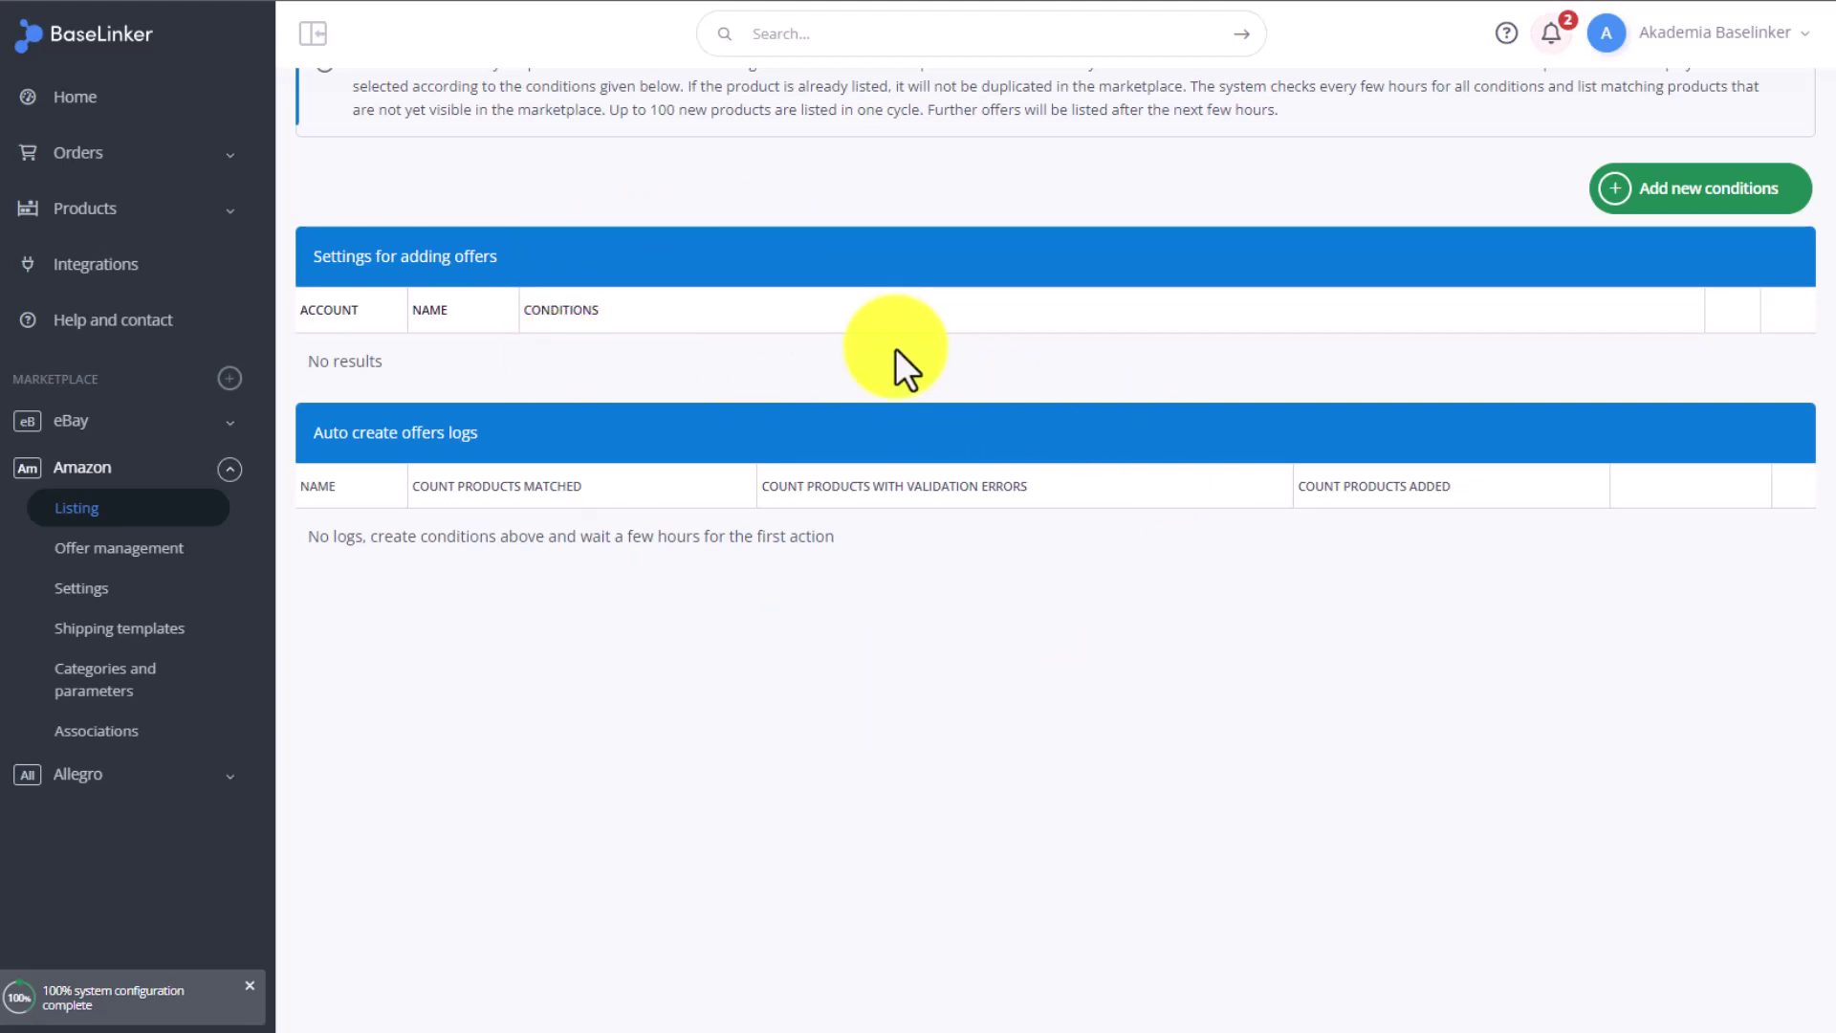
# Scroll back up the Amazon automatic listing page.
pyautogui.scroll(2, 689, 398)
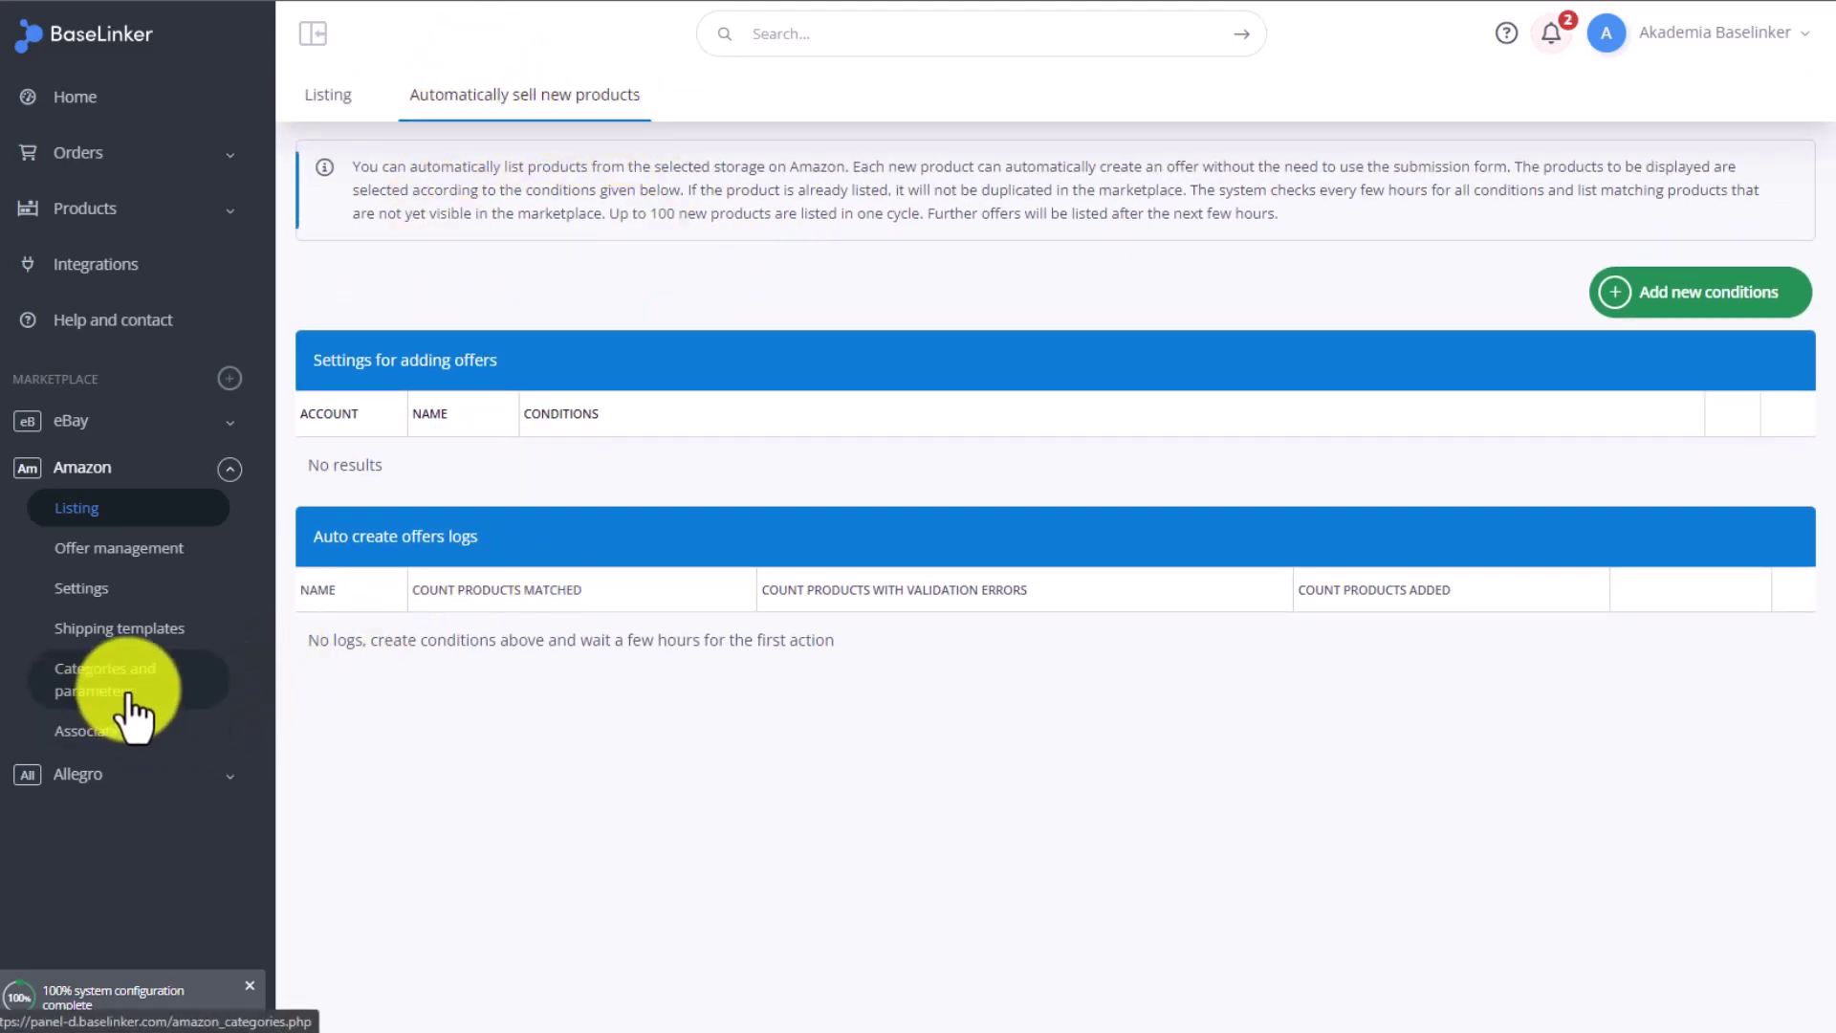
# View Amazon category associations for Default (Inventory) storage: Mobile Phones & Smartphones/Other, shipping template 1.
pyautogui.click(123, 758)
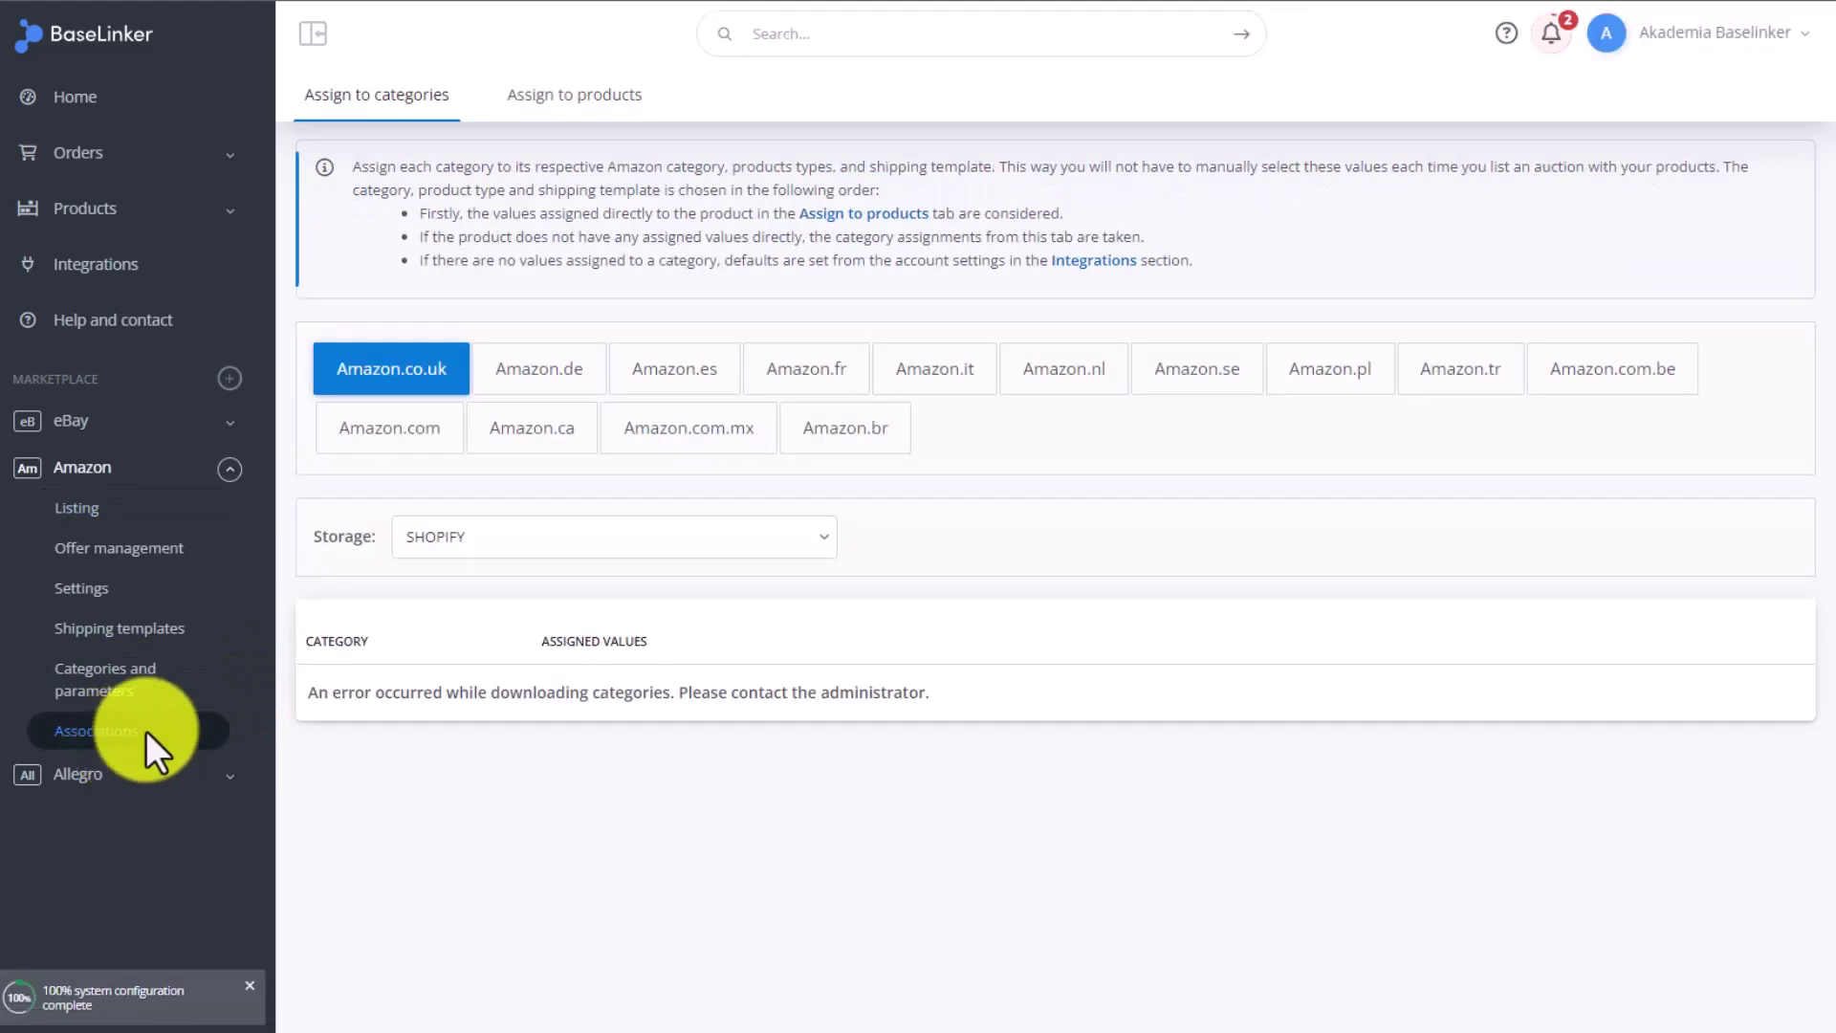
pyautogui.click(542, 543)
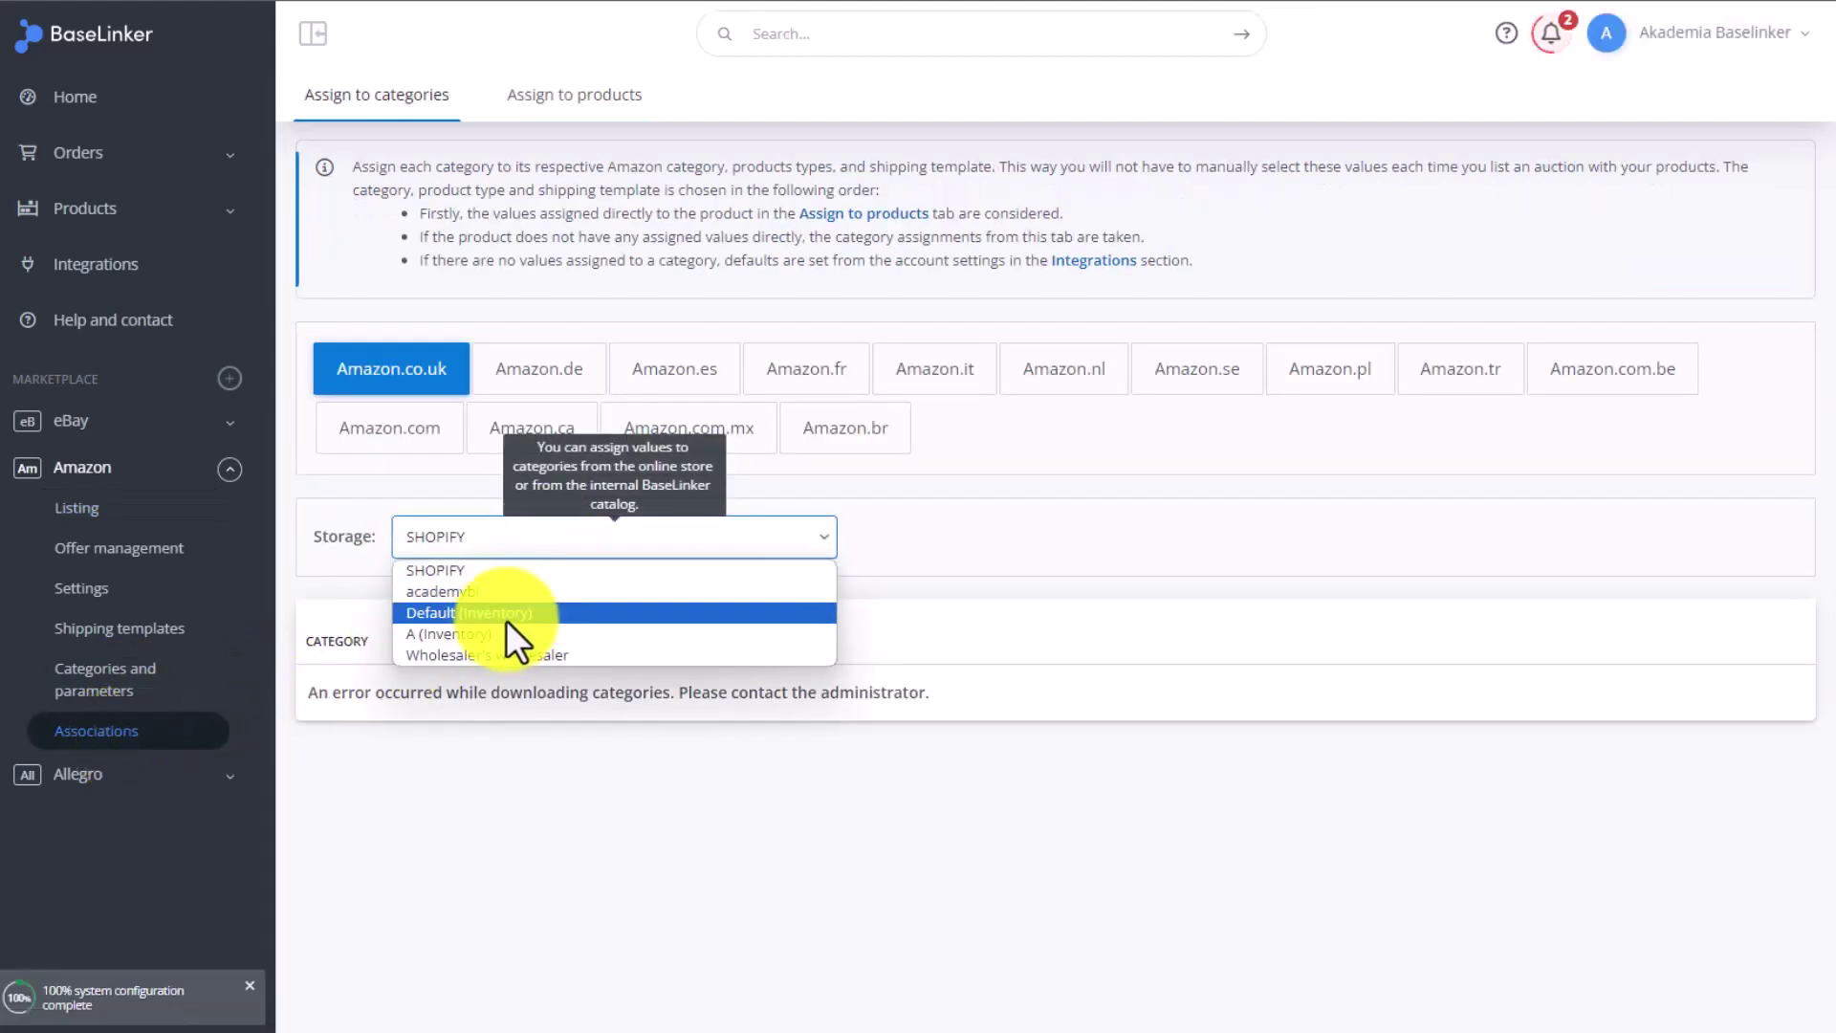
pyautogui.click(507, 614)
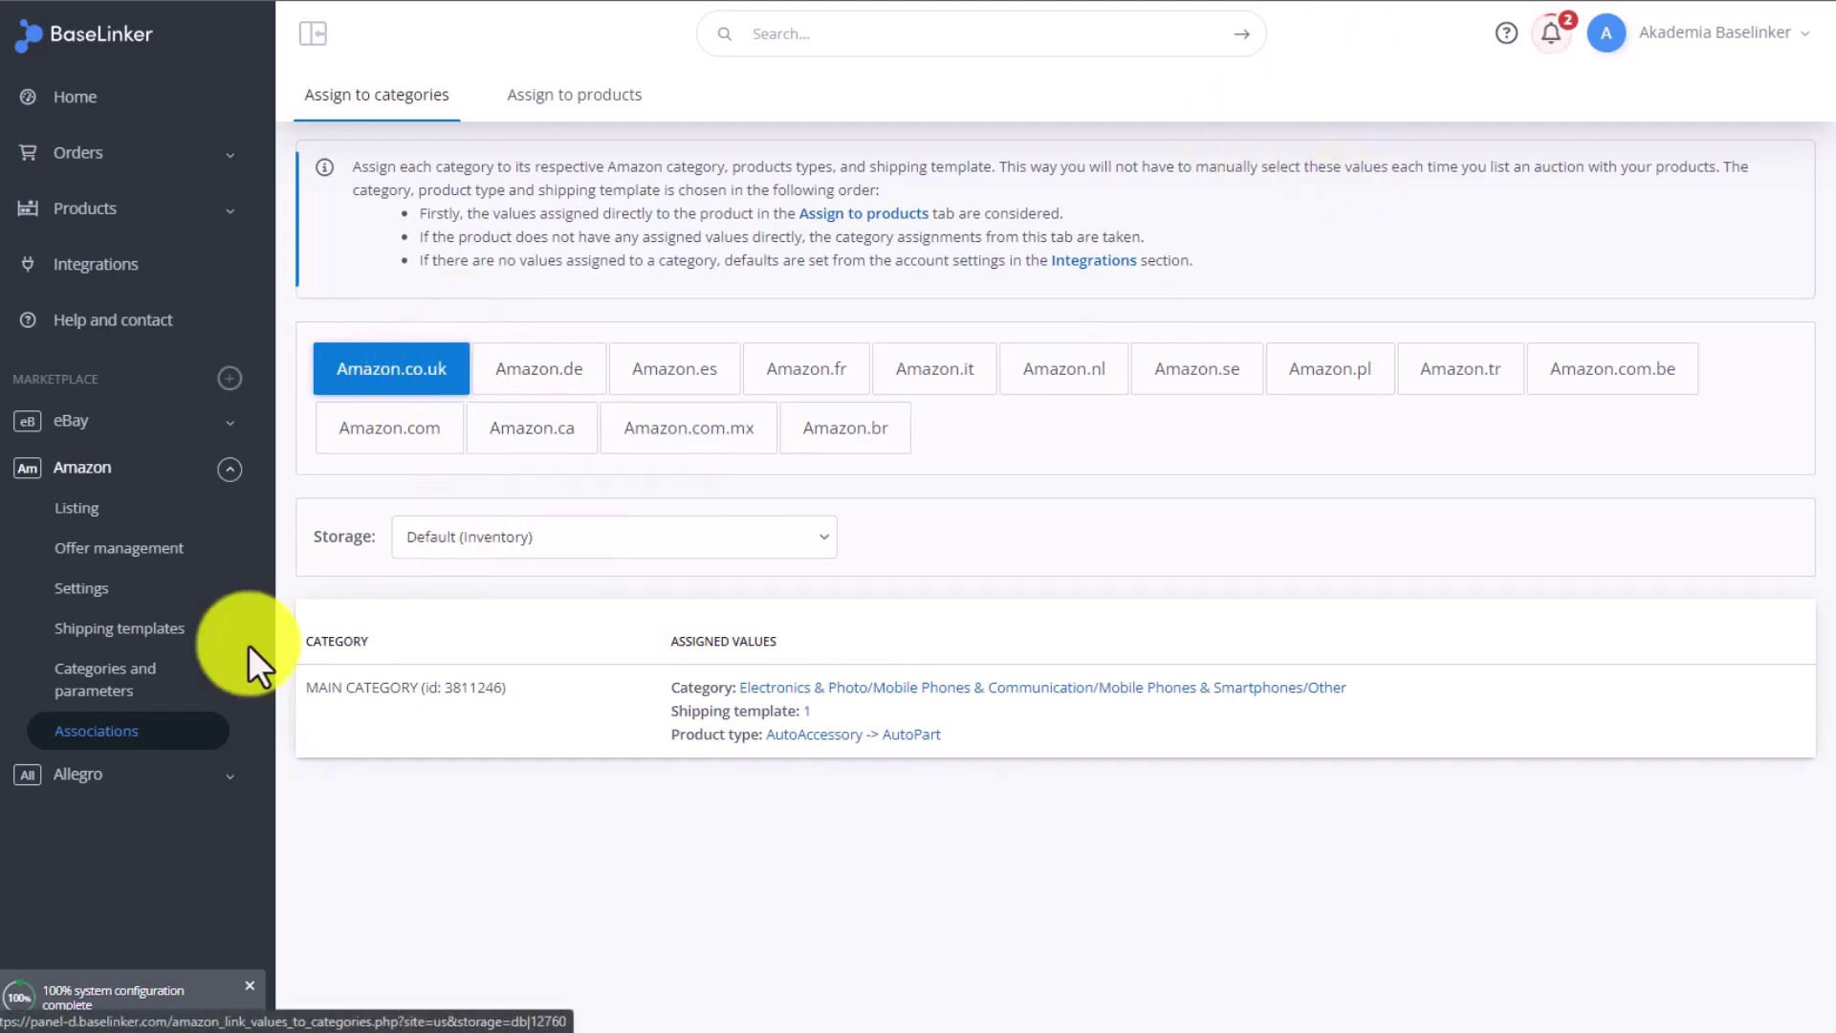
# Start a new Amazon auto-listing condition for new products in Default (Inventory) storage.
pyautogui.click(110, 513)
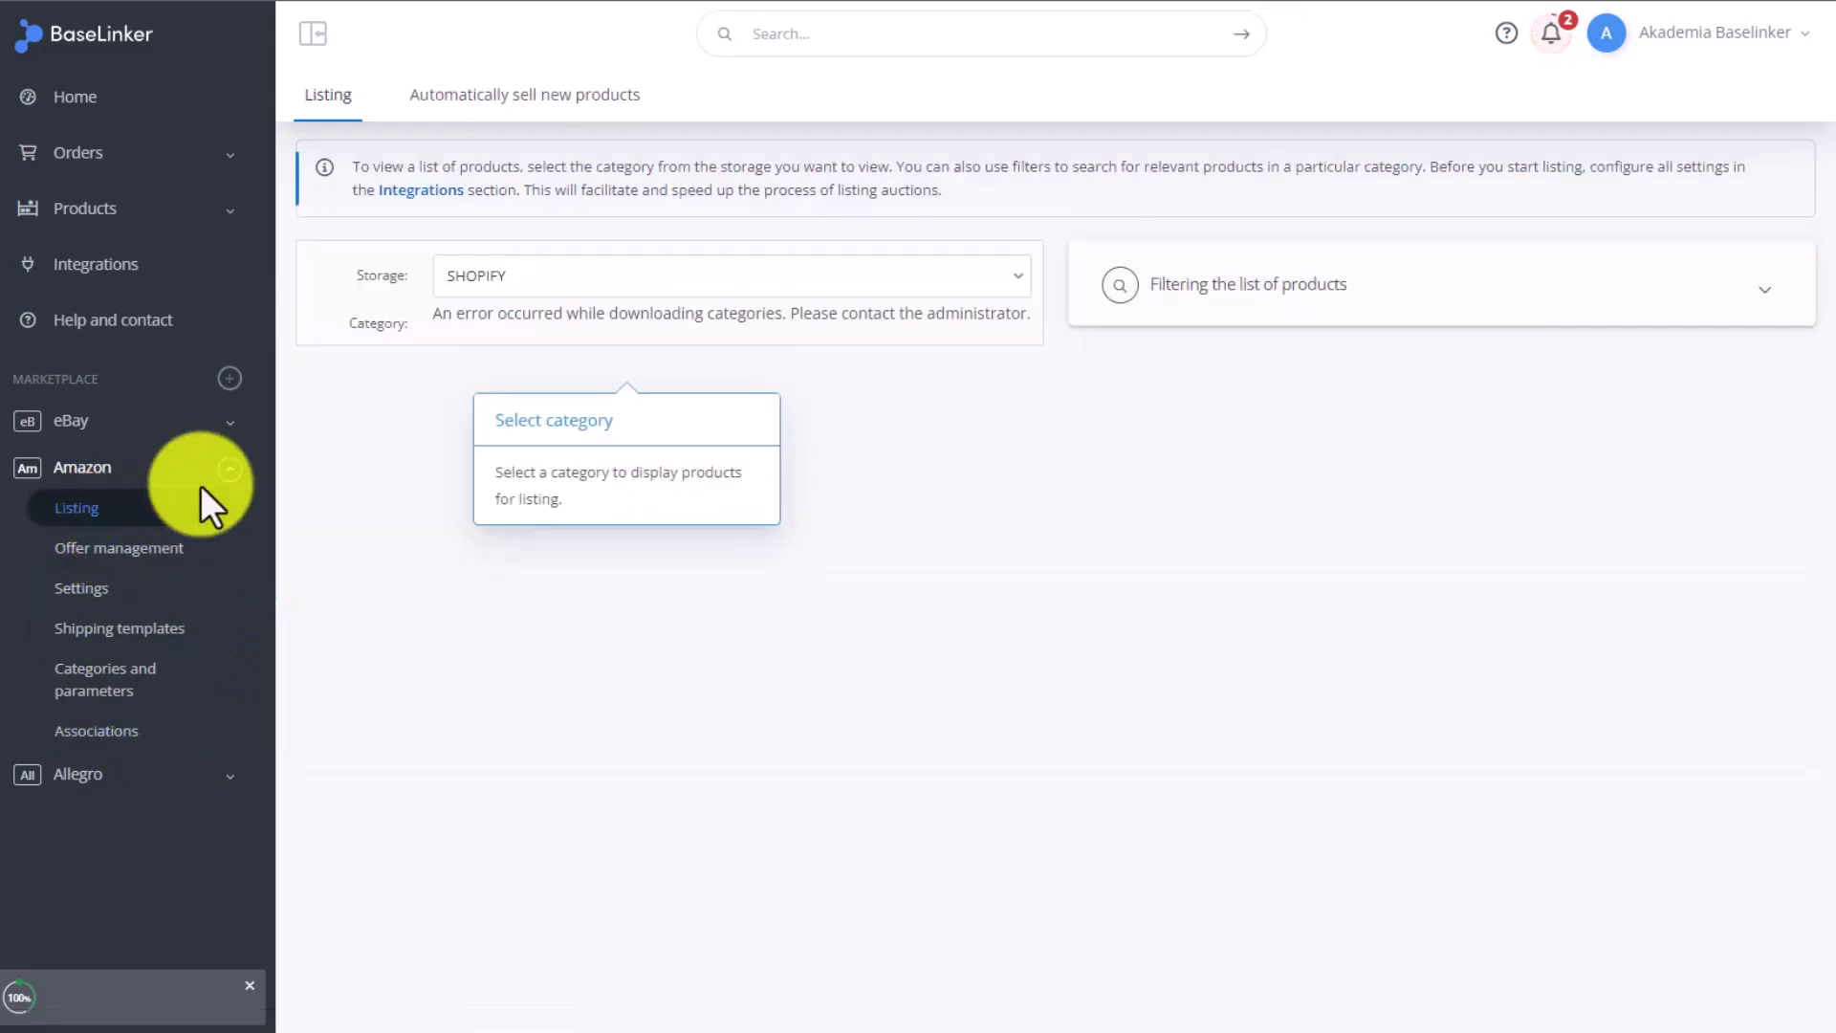
pyautogui.click(568, 97)
pyautogui.click(1698, 292)
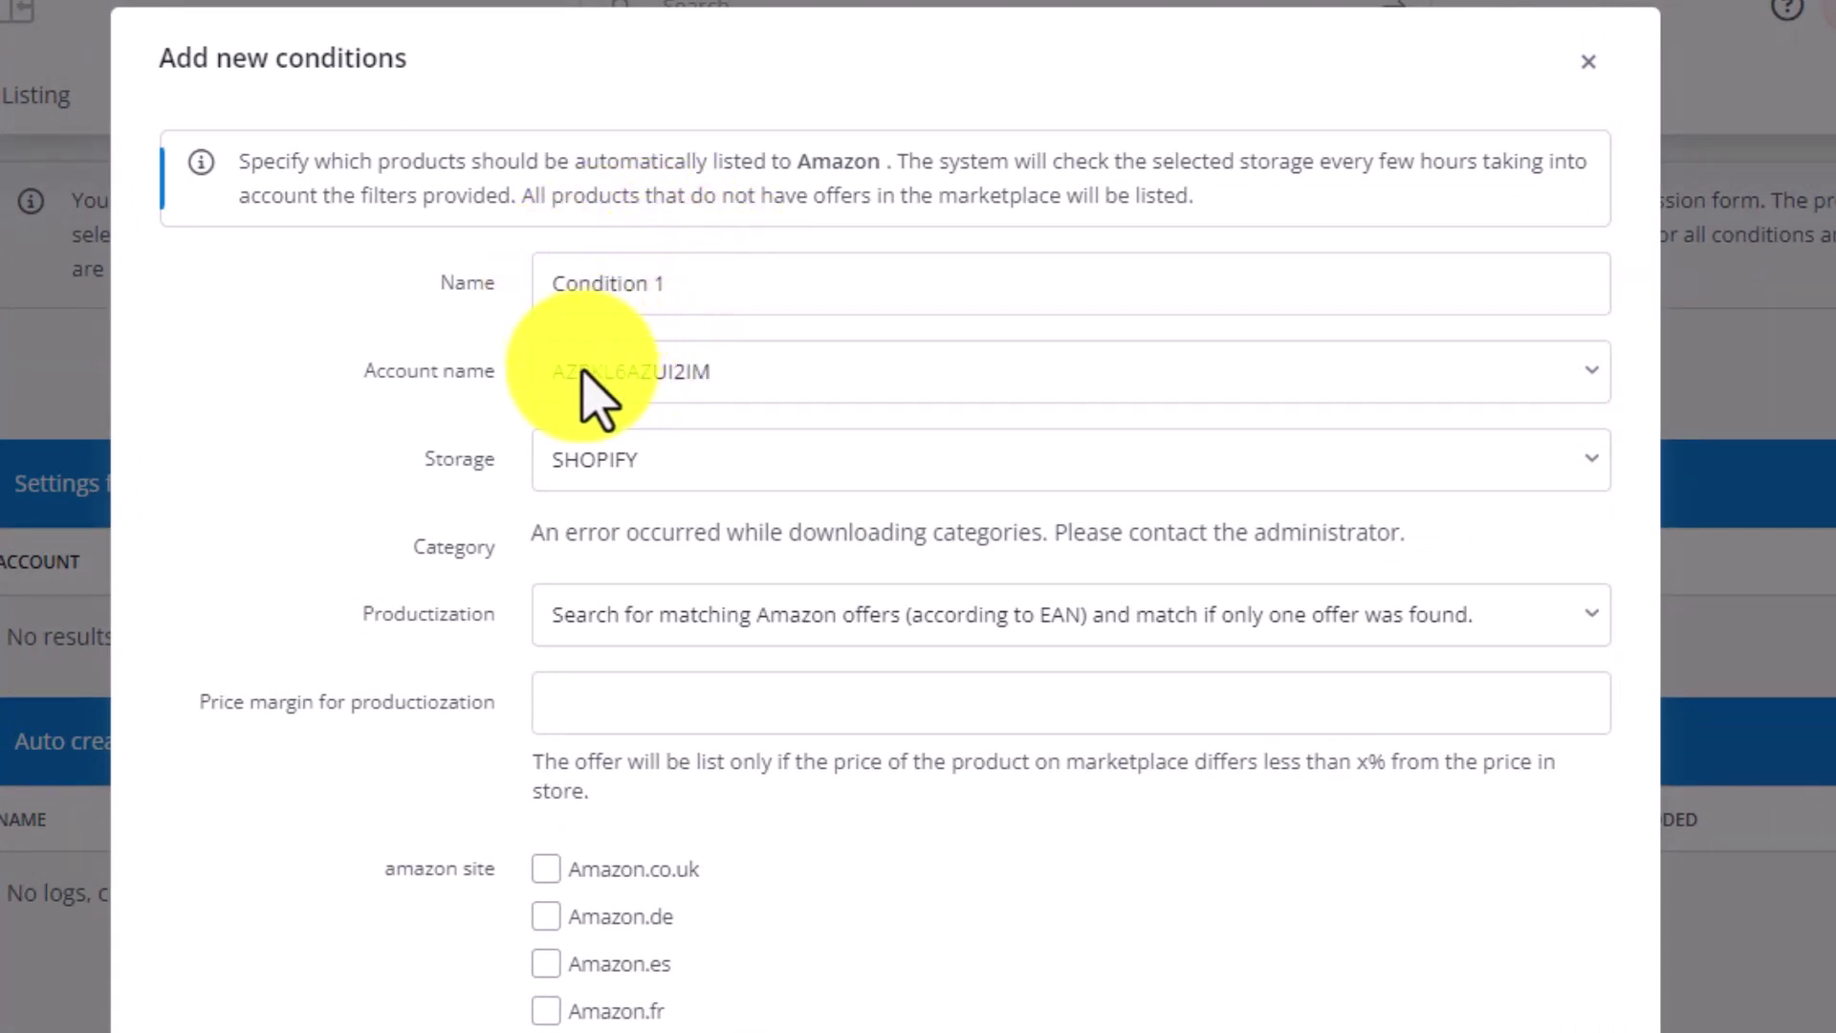
pyautogui.click(680, 461)
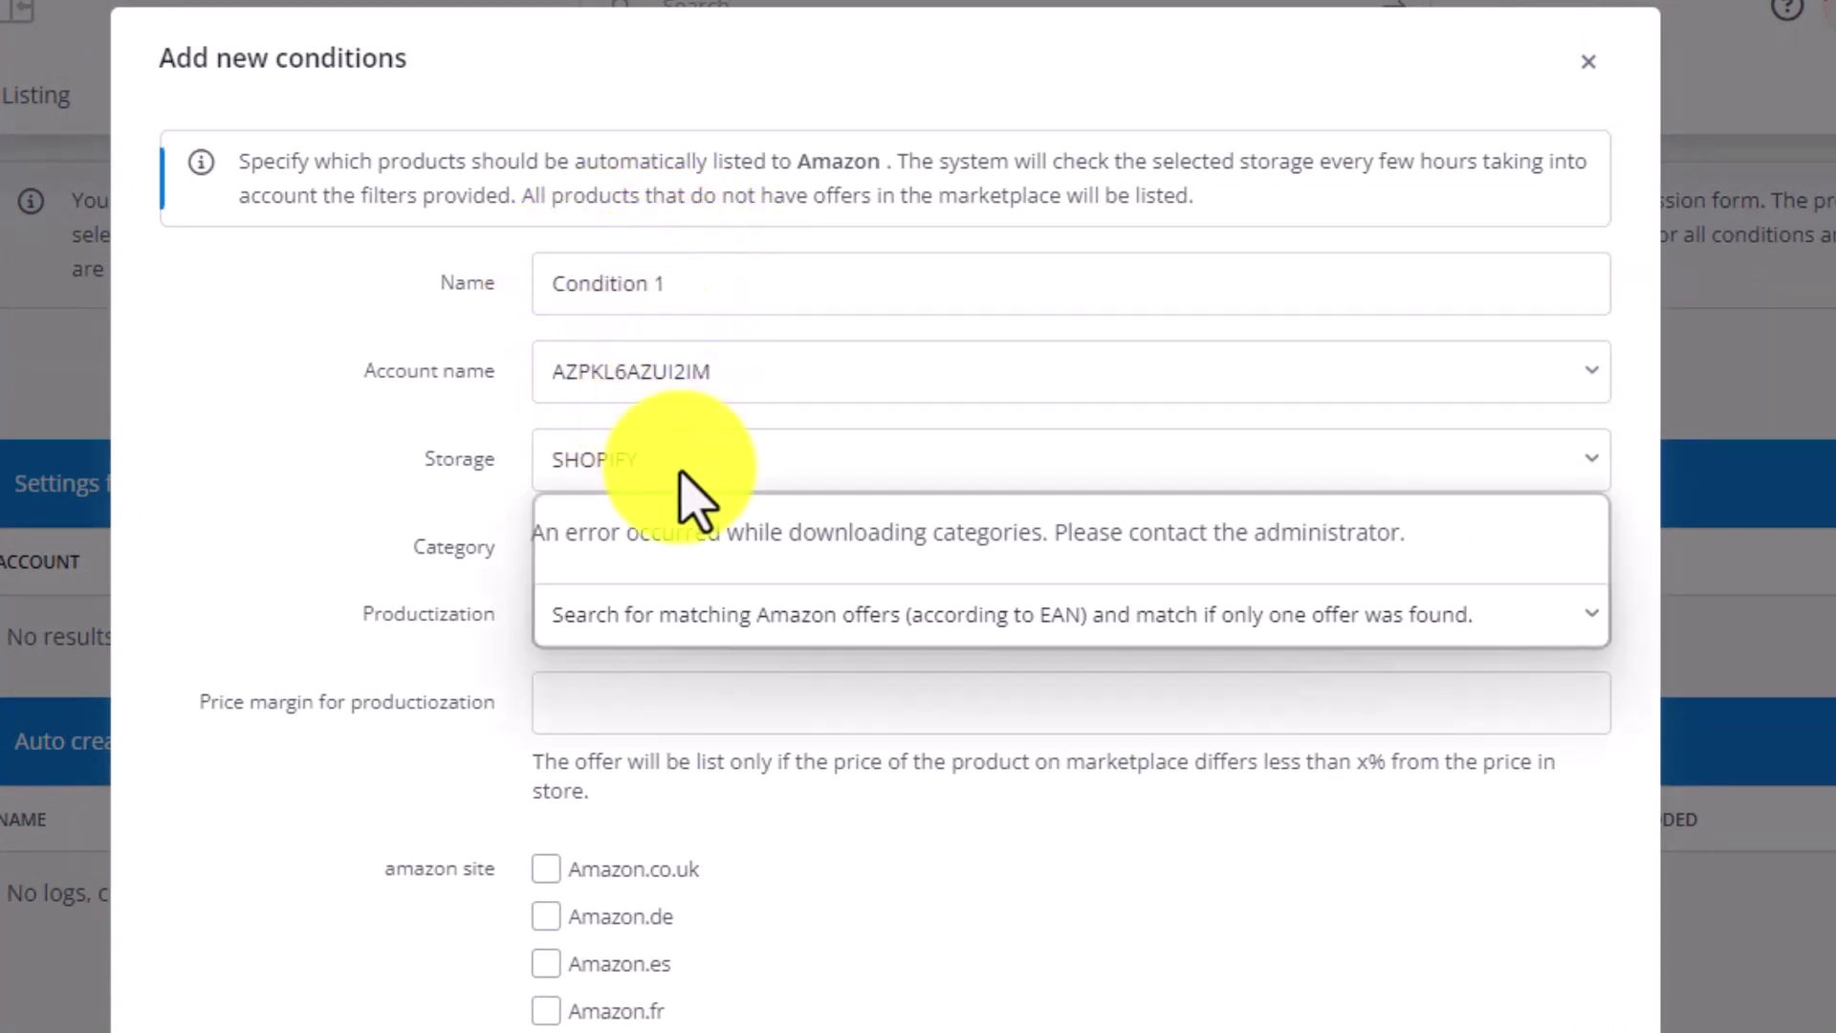
pyautogui.click(682, 570)
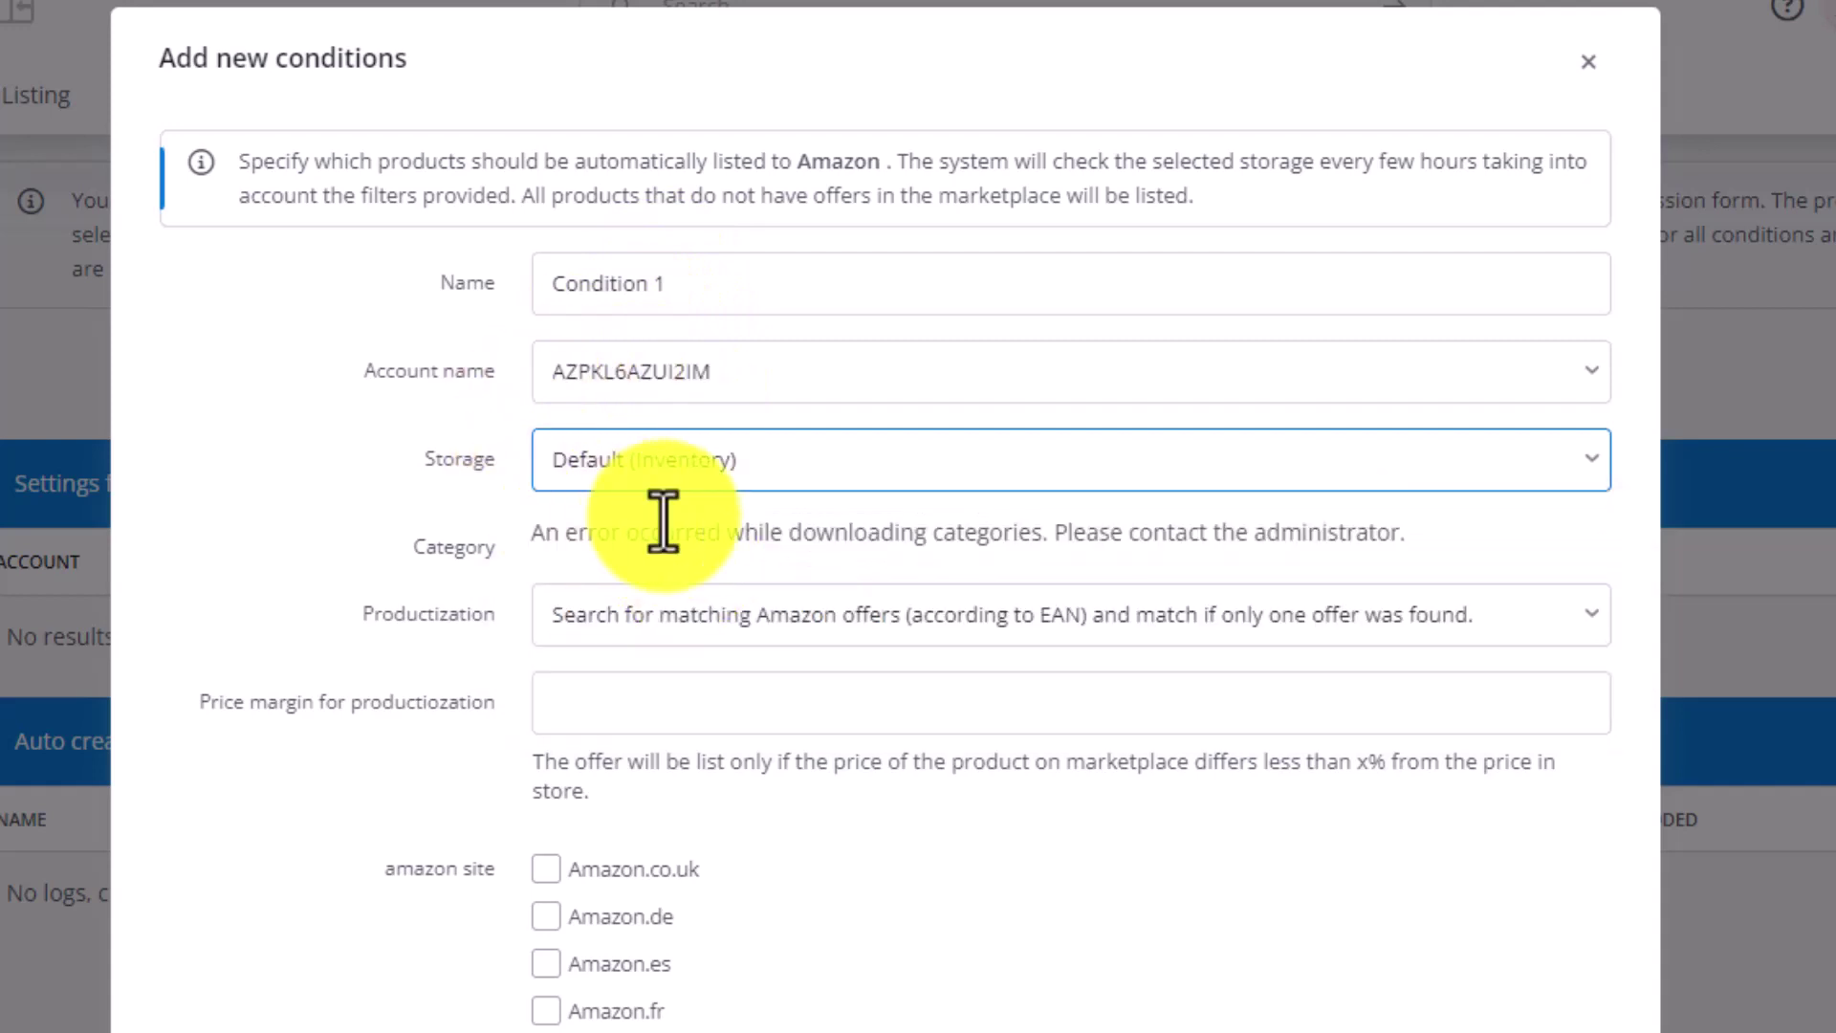
# Set EAN matching only when one offer is found, target Amazon.co.uk, and save Condition 1.
pyautogui.click(1533, 626)
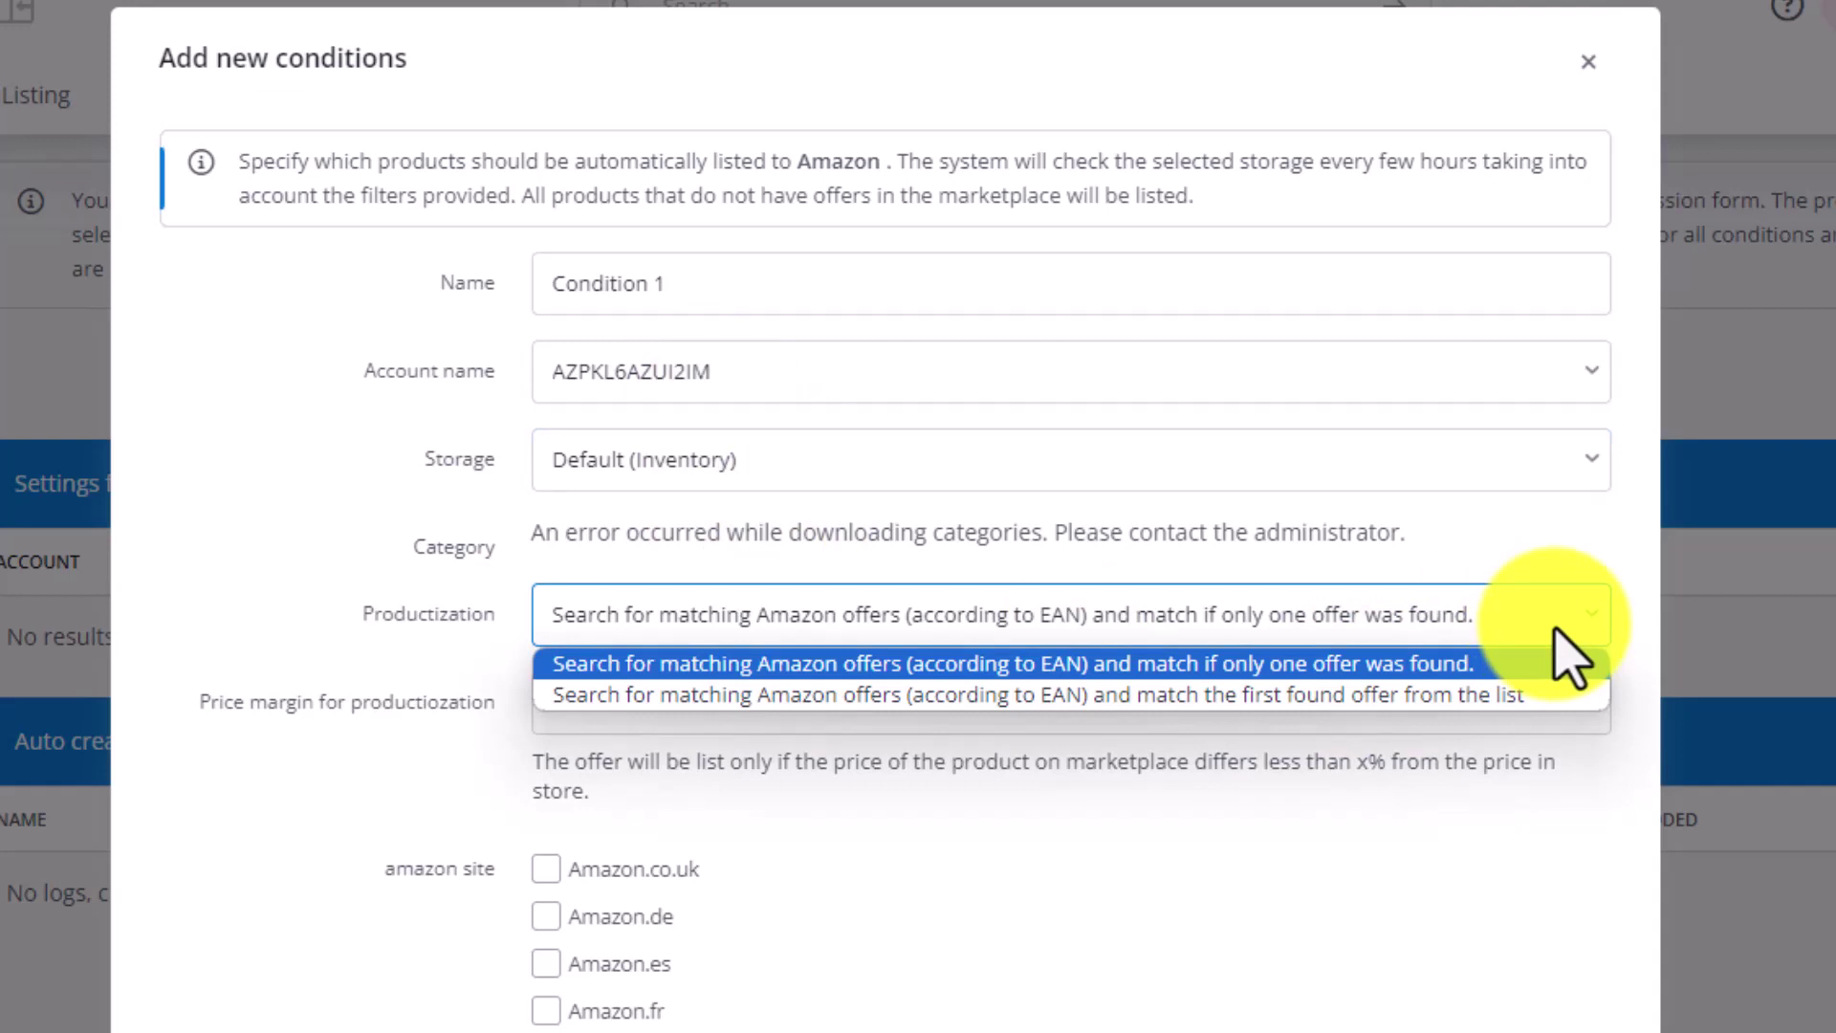
pyautogui.click(1556, 631)
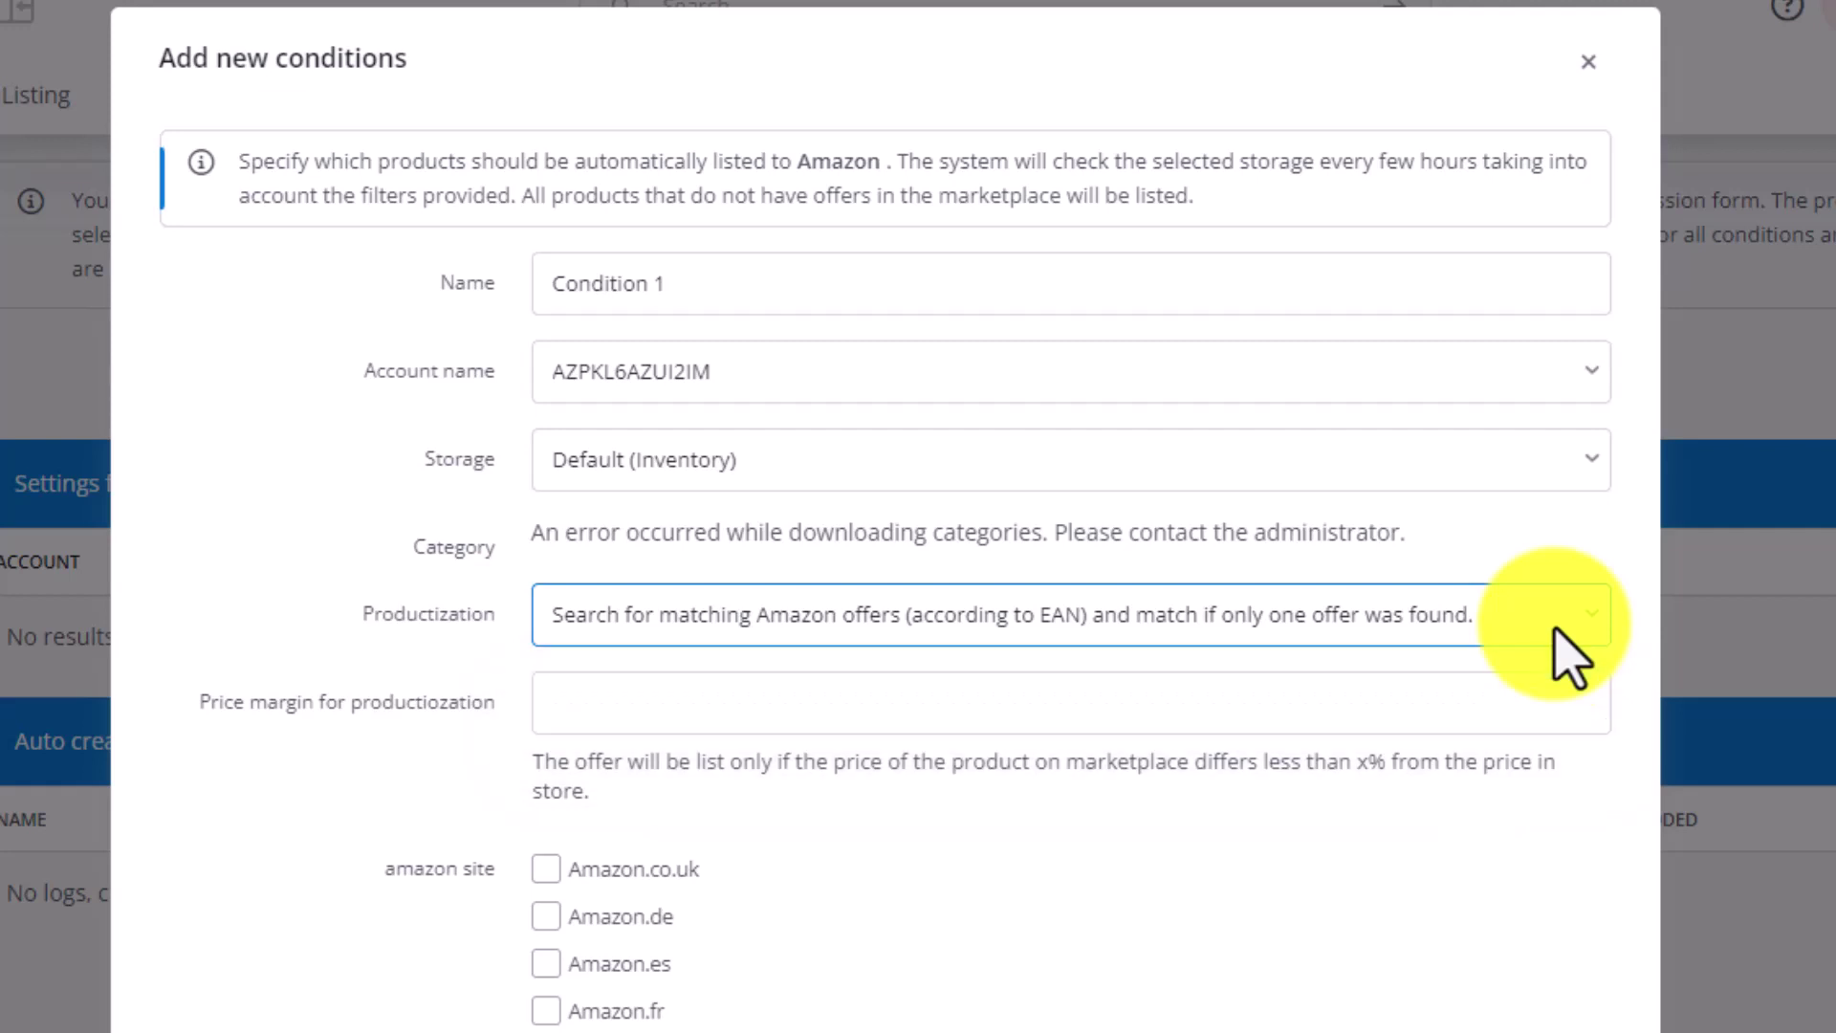
pyautogui.click(545, 870)
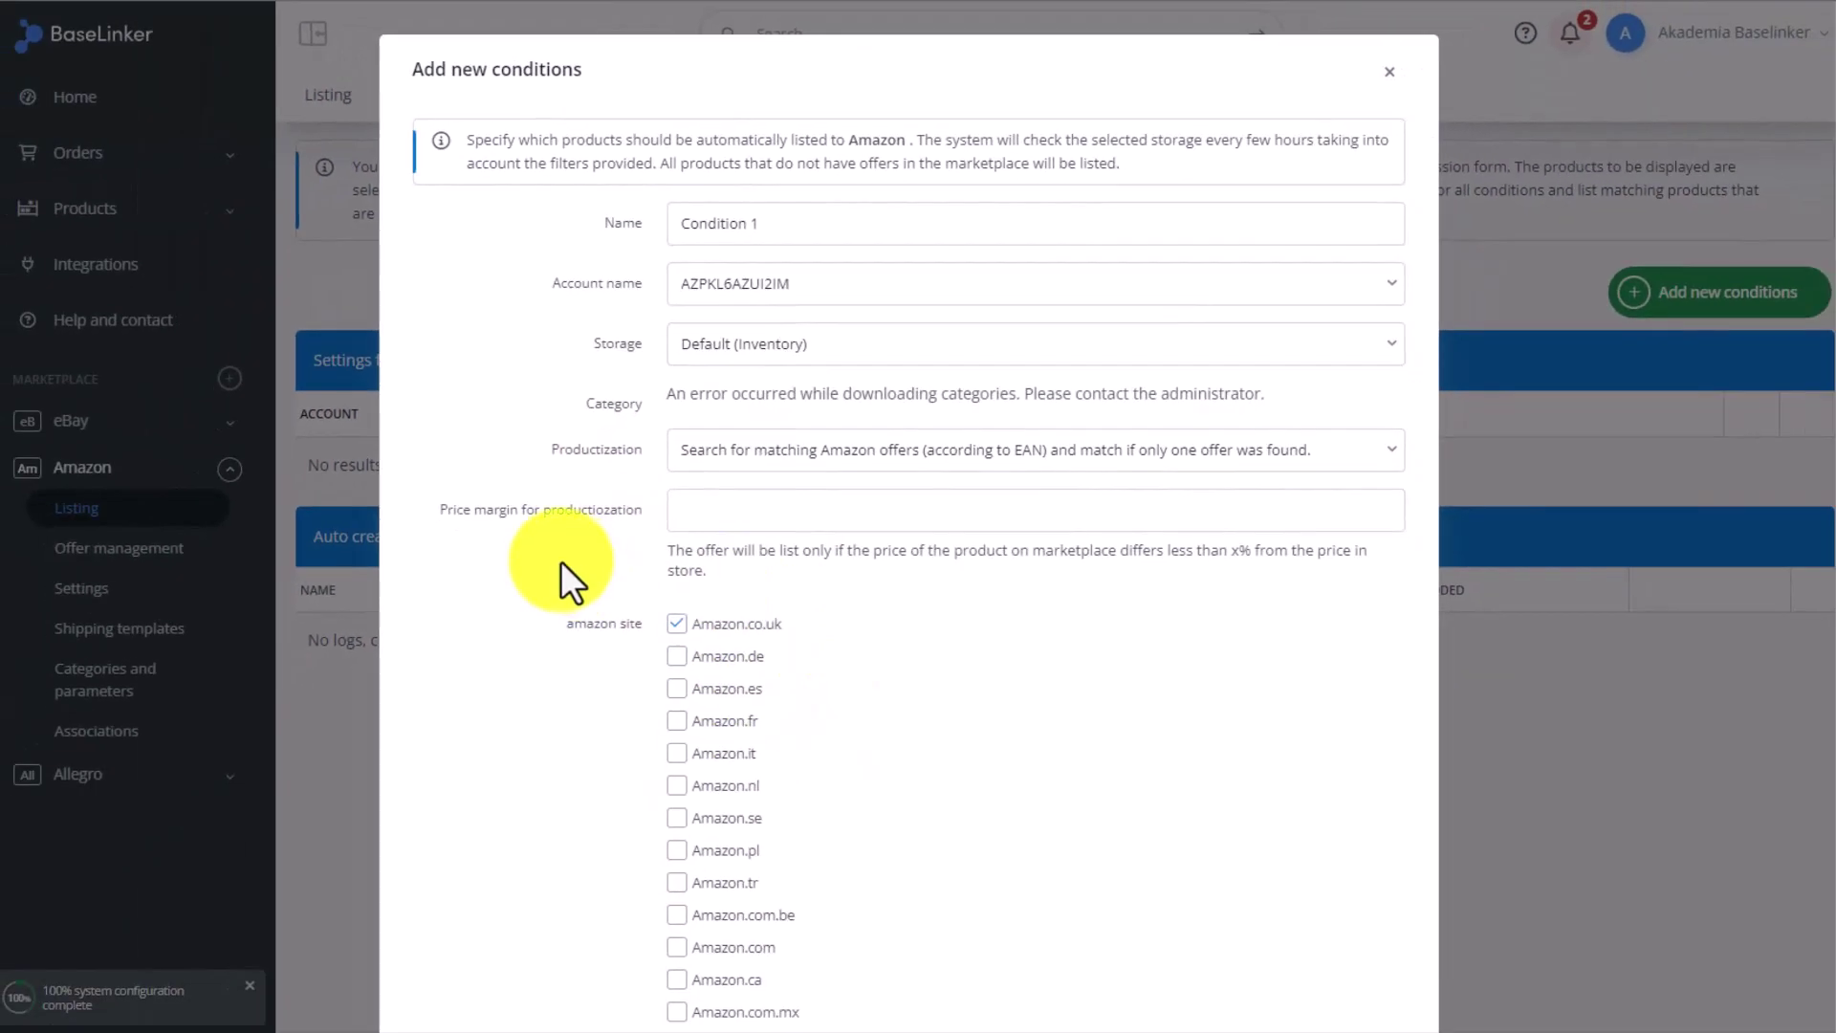
pyautogui.scroll(-3, 560, 560)
pyautogui.scroll(3, 561, 560)
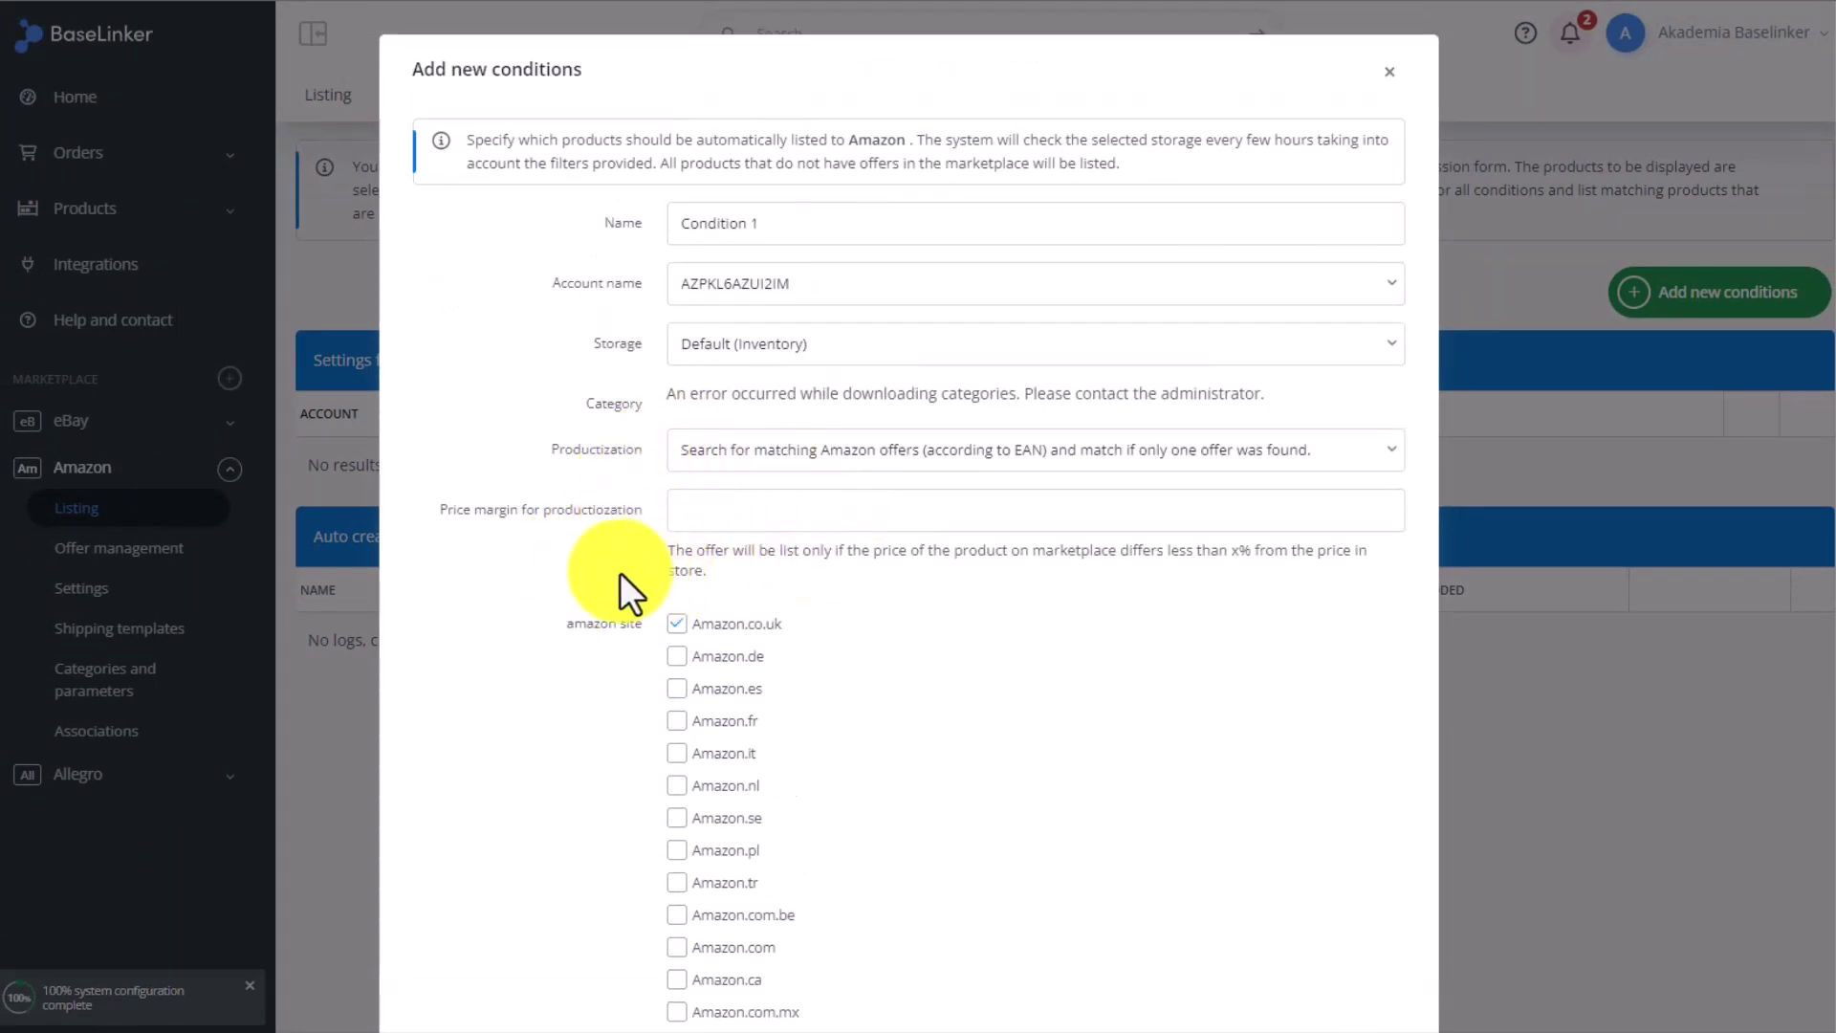
pyautogui.scroll(-3, 496, 398)
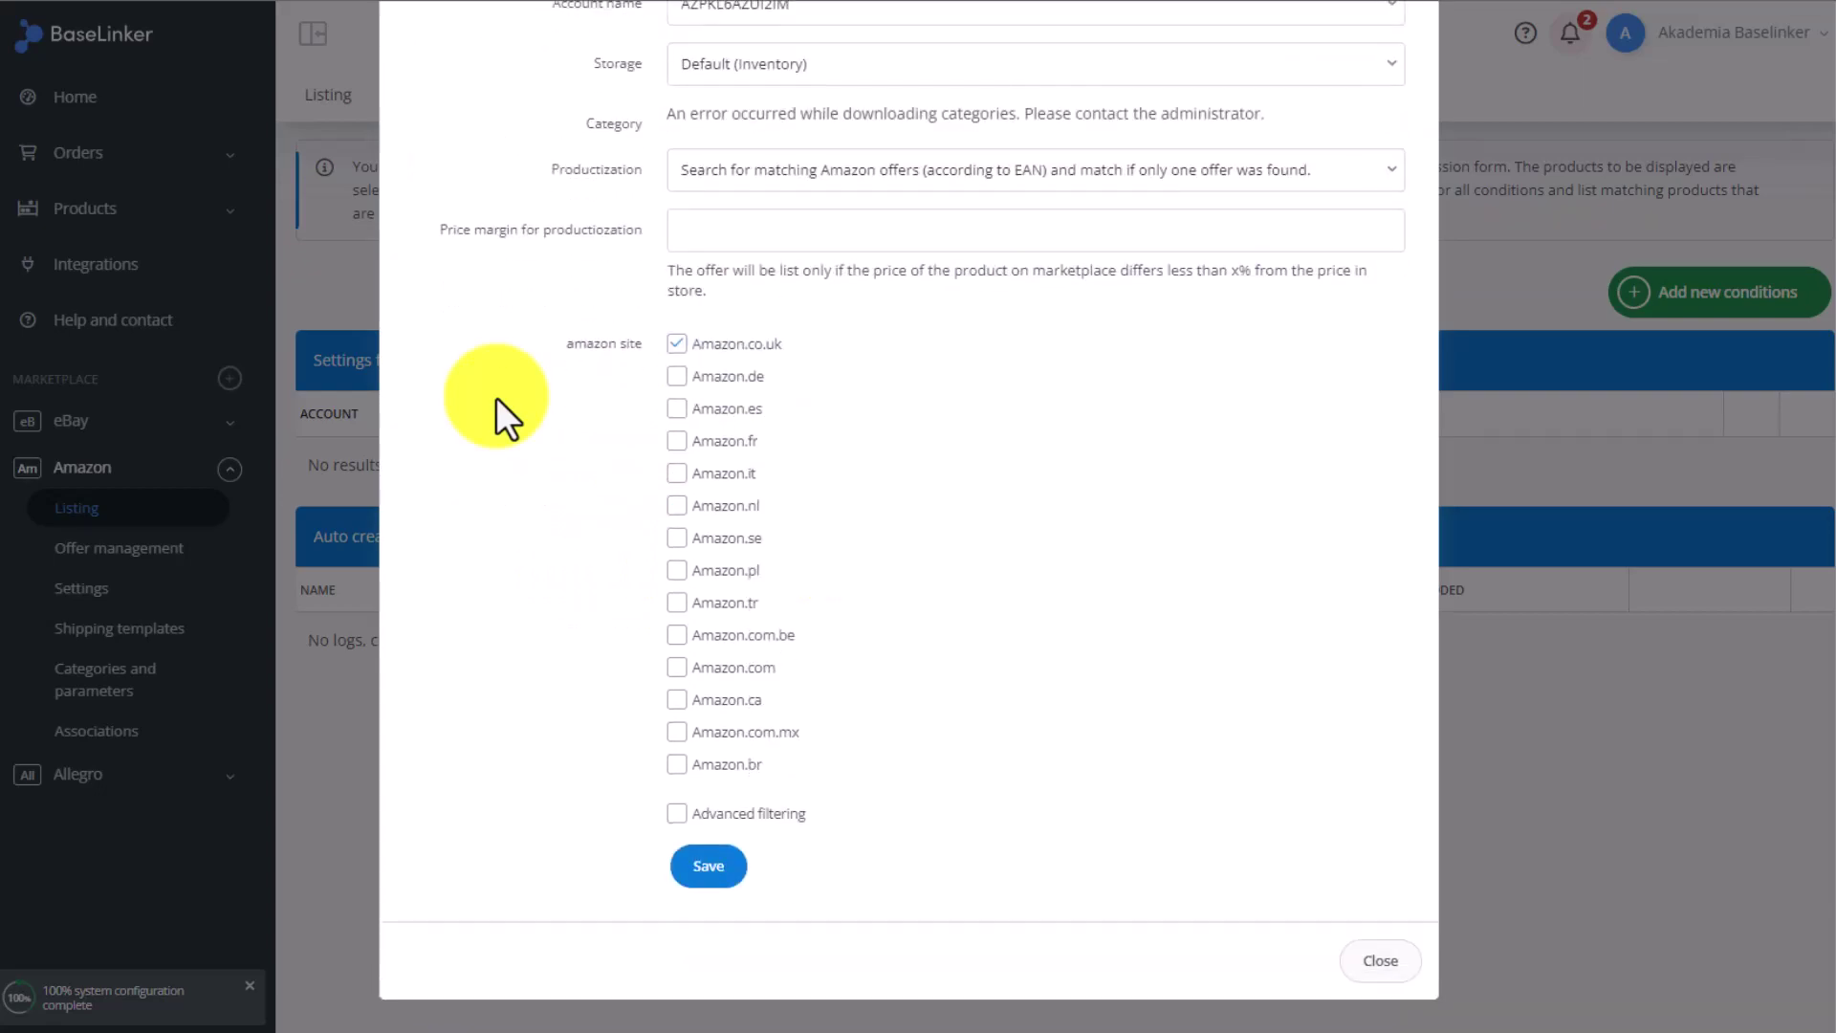
pyautogui.click(725, 866)
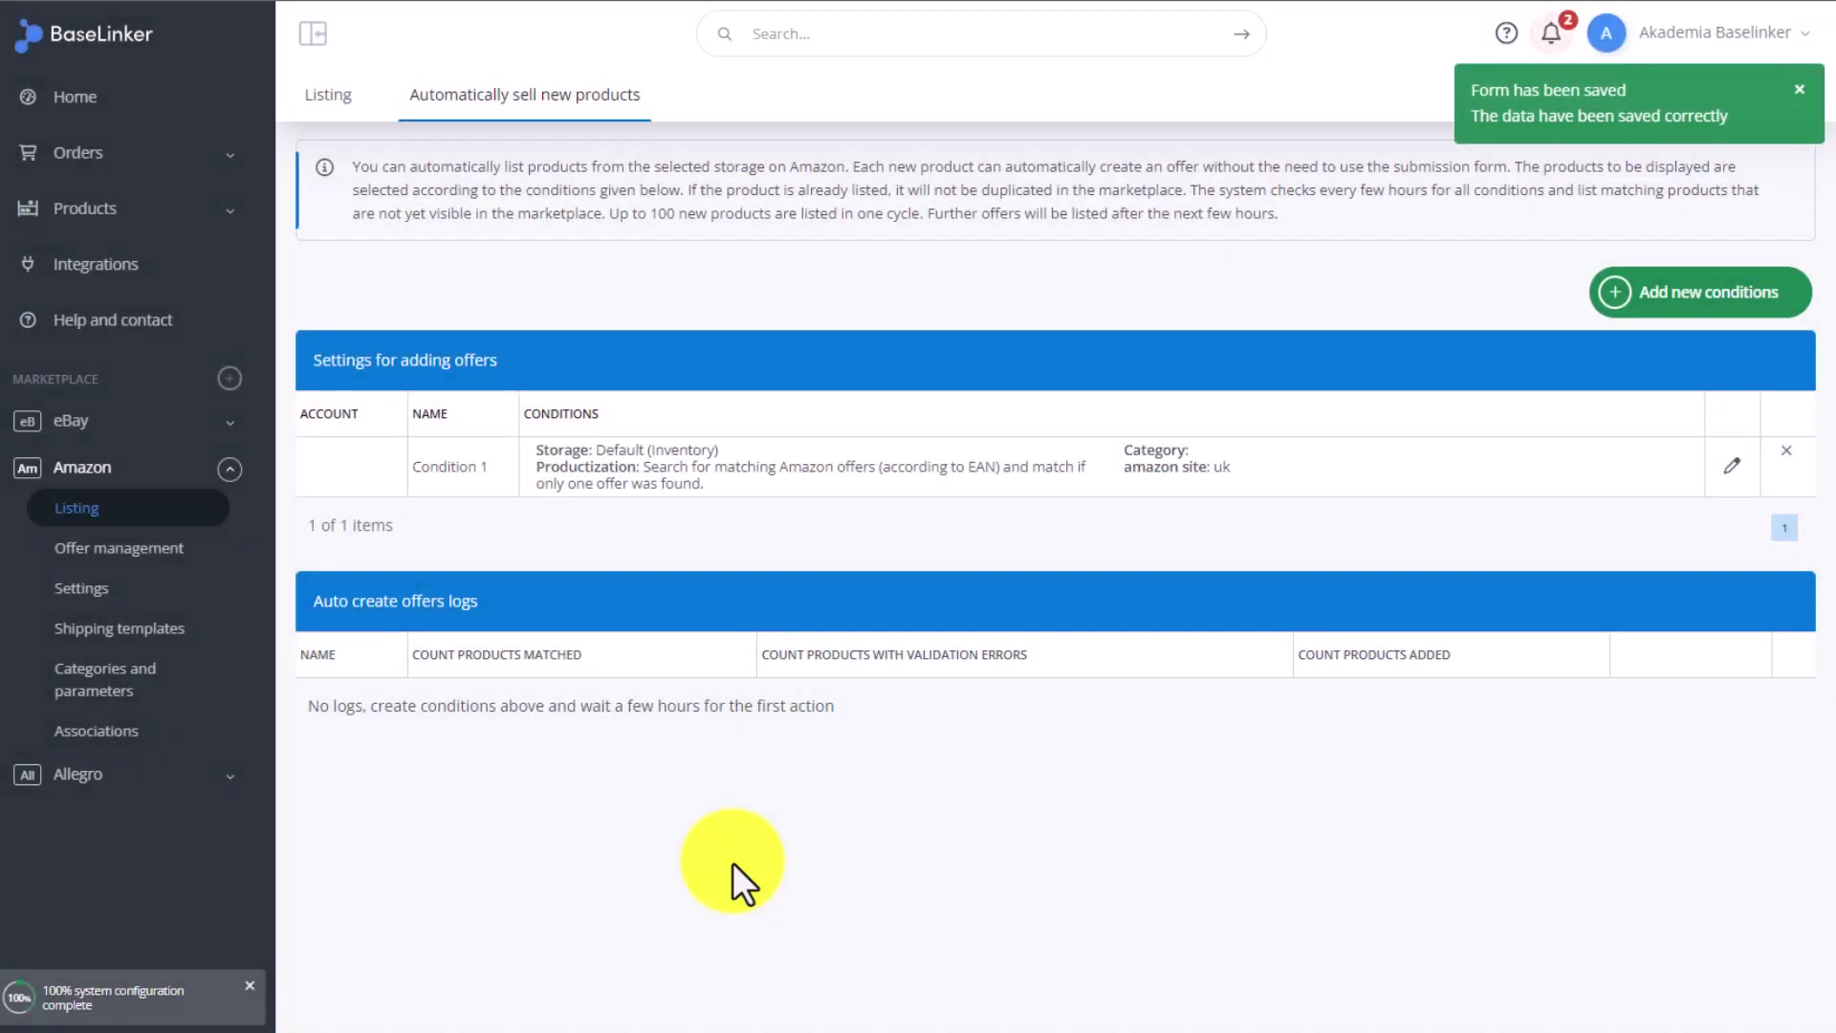